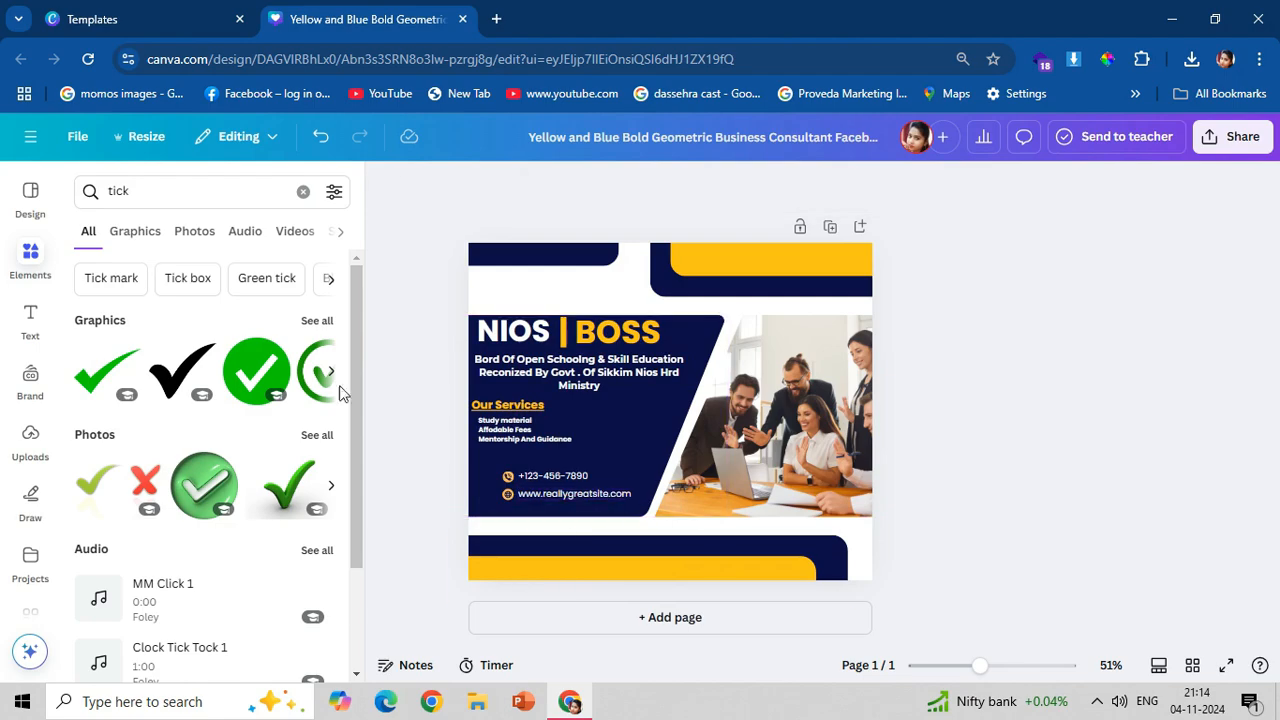
Try adding the green tick photo, shrinking it and placing it beside the services list.
click(313, 492)
mouse_move(716, 428)
mouse_down()
mouse_move(680, 392)
mouse_move(716, 414)
mouse_up()
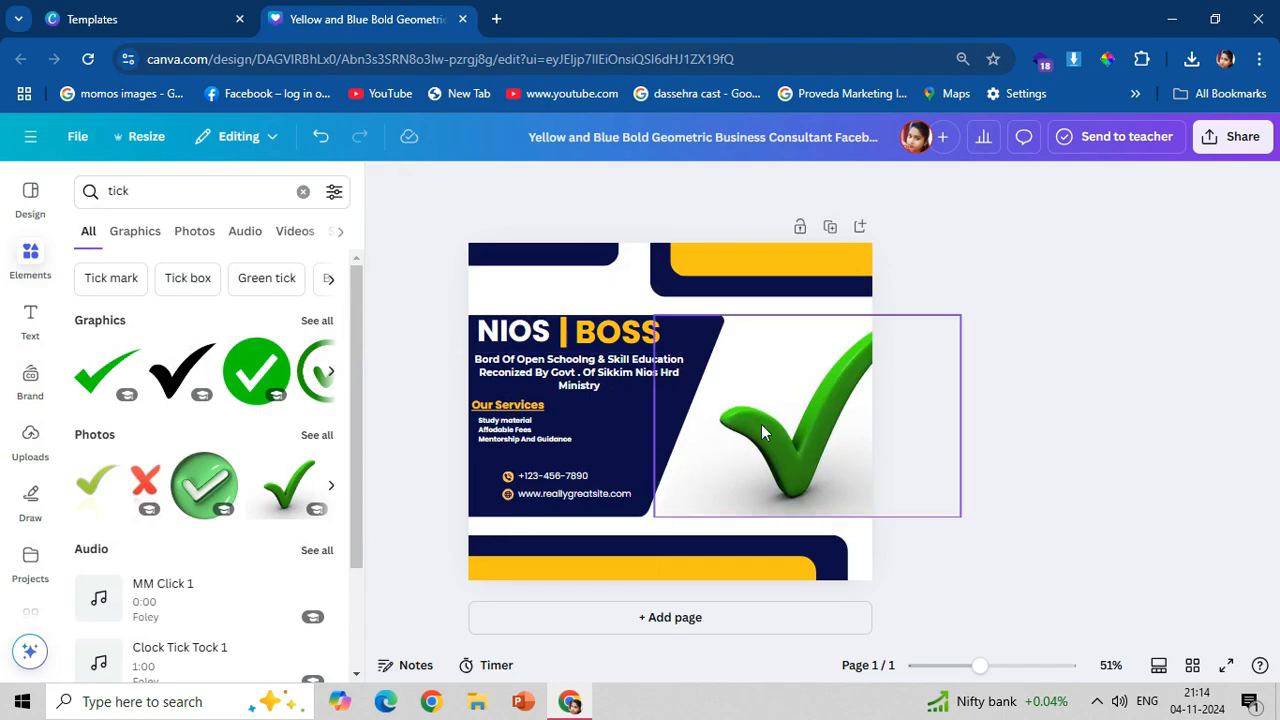
drag(761, 432, 629, 451)
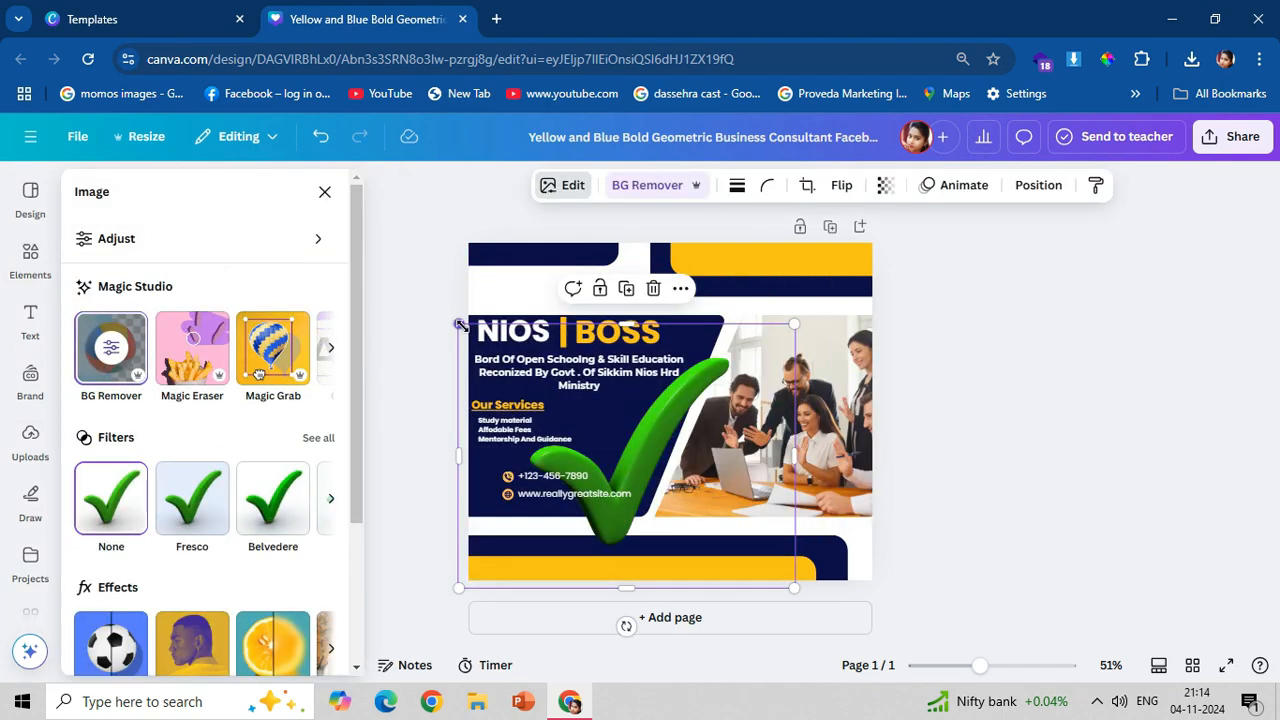
drag(459, 324, 472, 426)
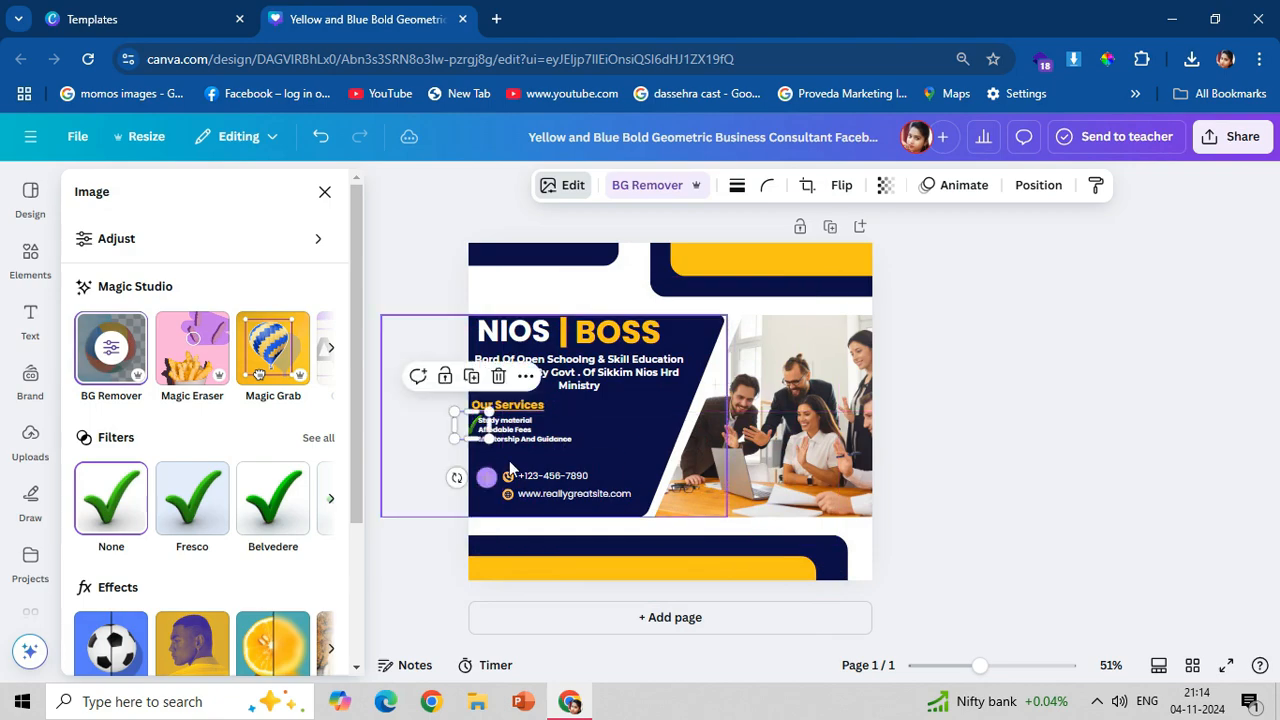
click(432, 520)
click(460, 426)
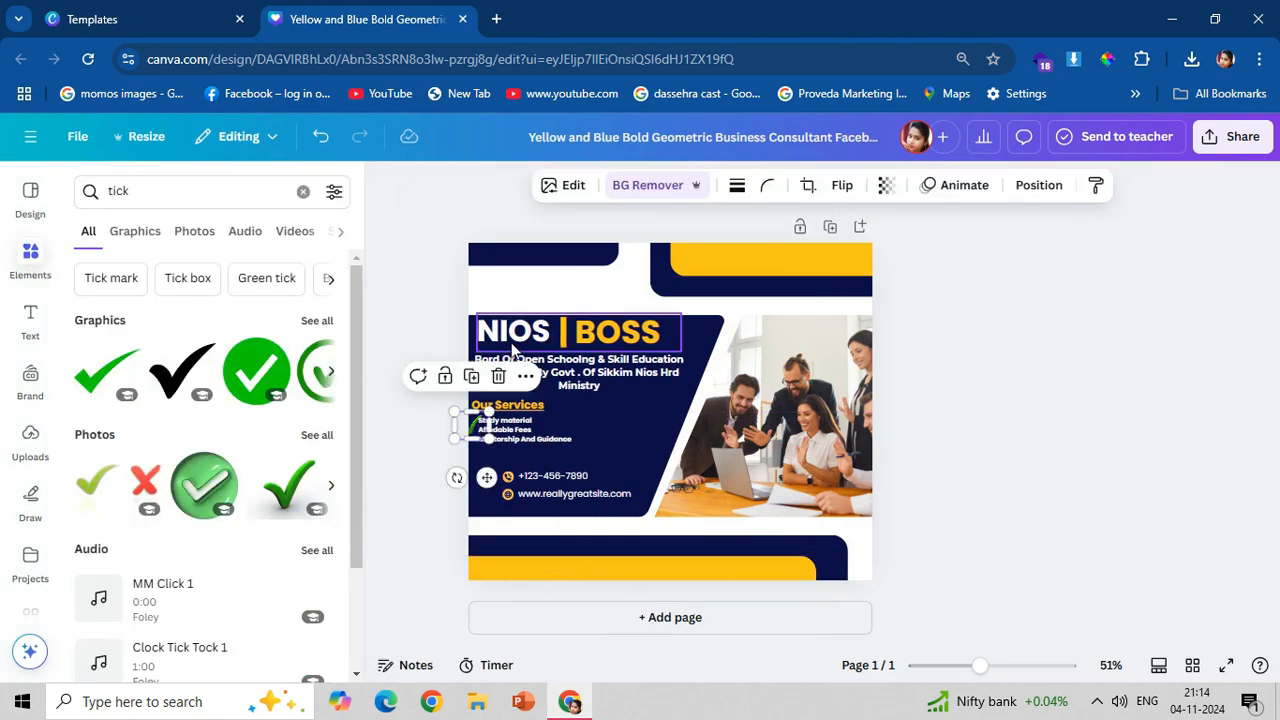
drag(472, 426, 551, 414)
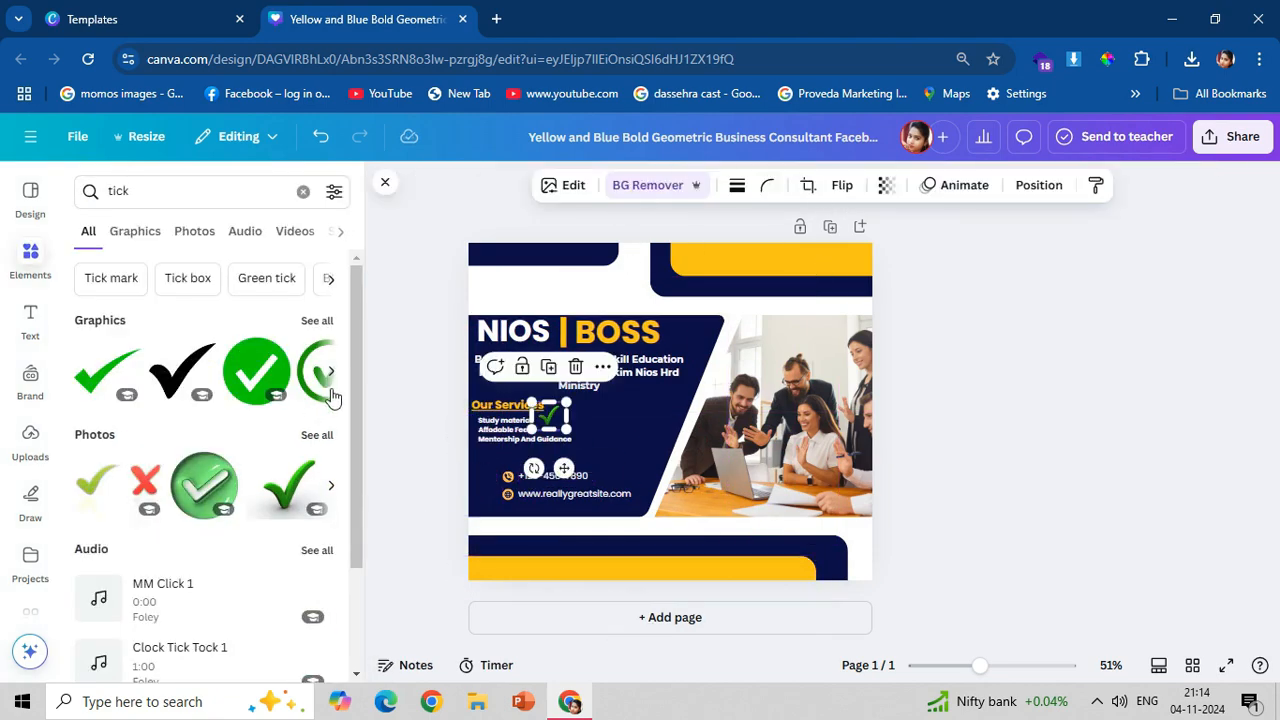
Replace the tick photo with the circled green tick graphic and recolour the graphic light orange.
click(332, 392)
click(555, 410)
key(Delete)
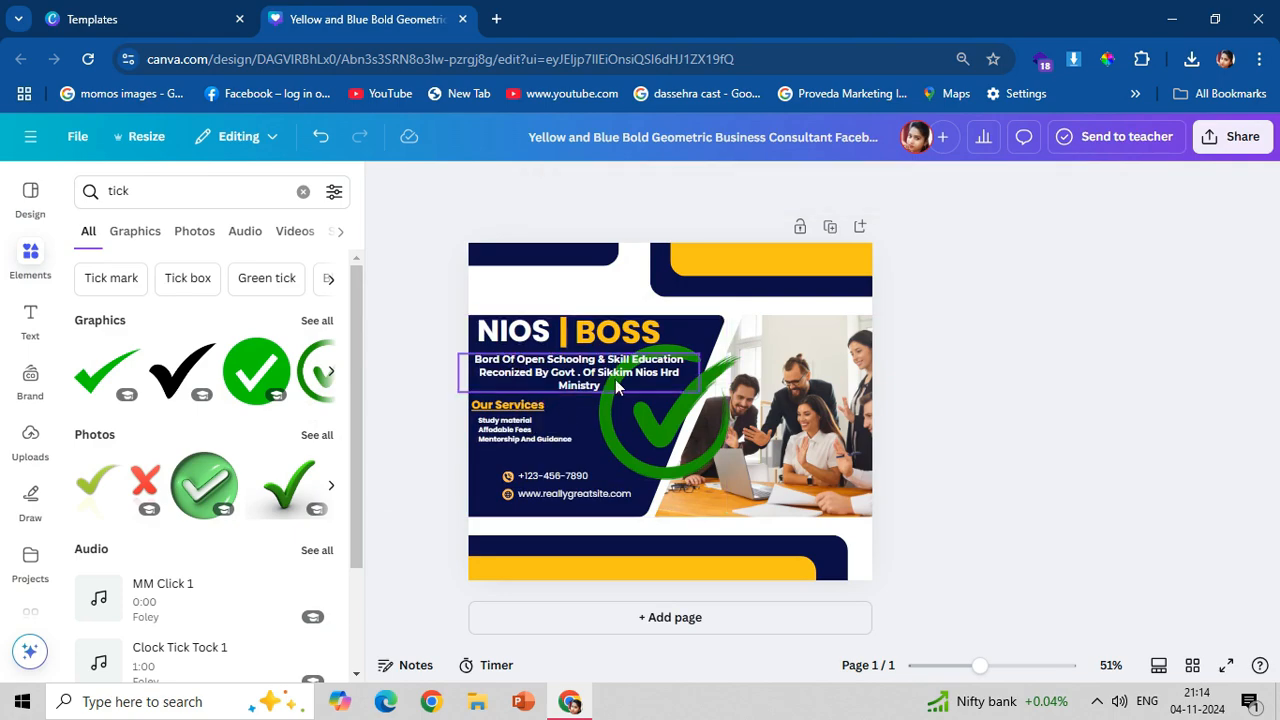
click(655, 440)
click(662, 185)
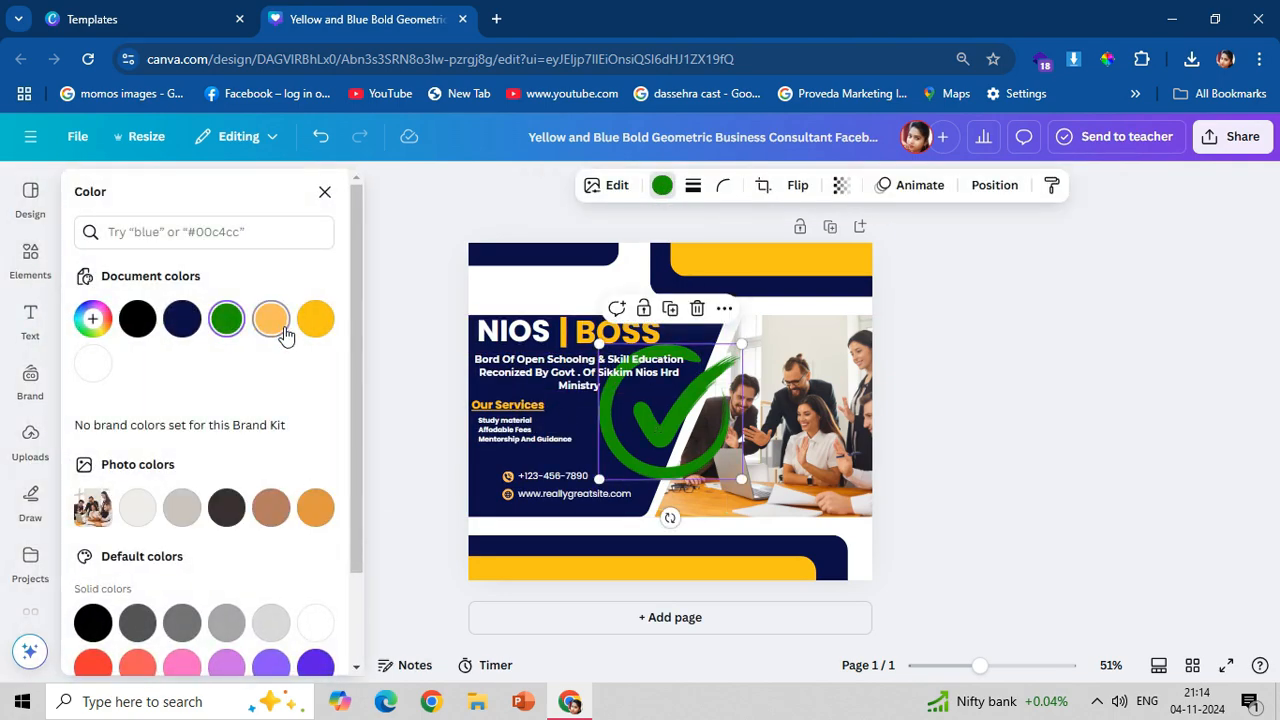
click(285, 333)
Shrink the circled tick graphic and move it just below the services list.
drag(636, 445, 556, 492)
drag(662, 392, 535, 511)
drag(543, 566, 511, 507)
Reduce the tick to the text height and place it before "Study material", with the services text shifted slightly right.
scroll(503, 540, up, 3)
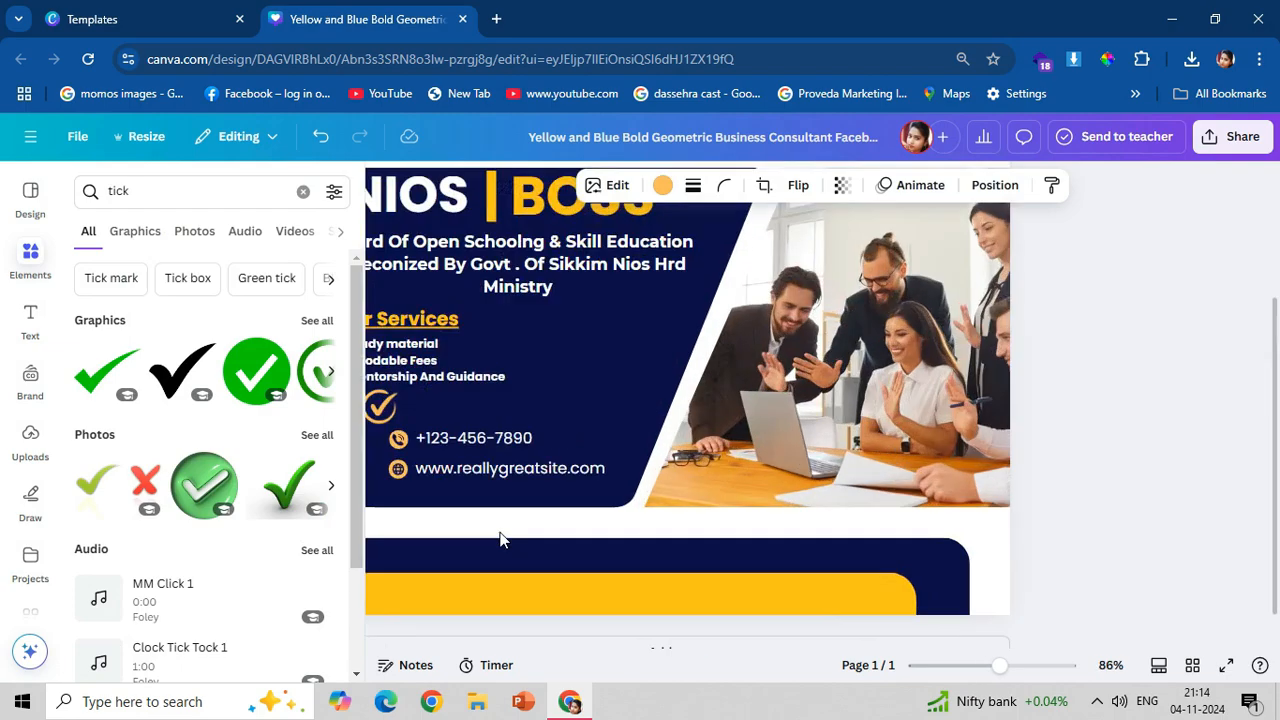
scroll(500, 535, up, 3)
click(386, 188)
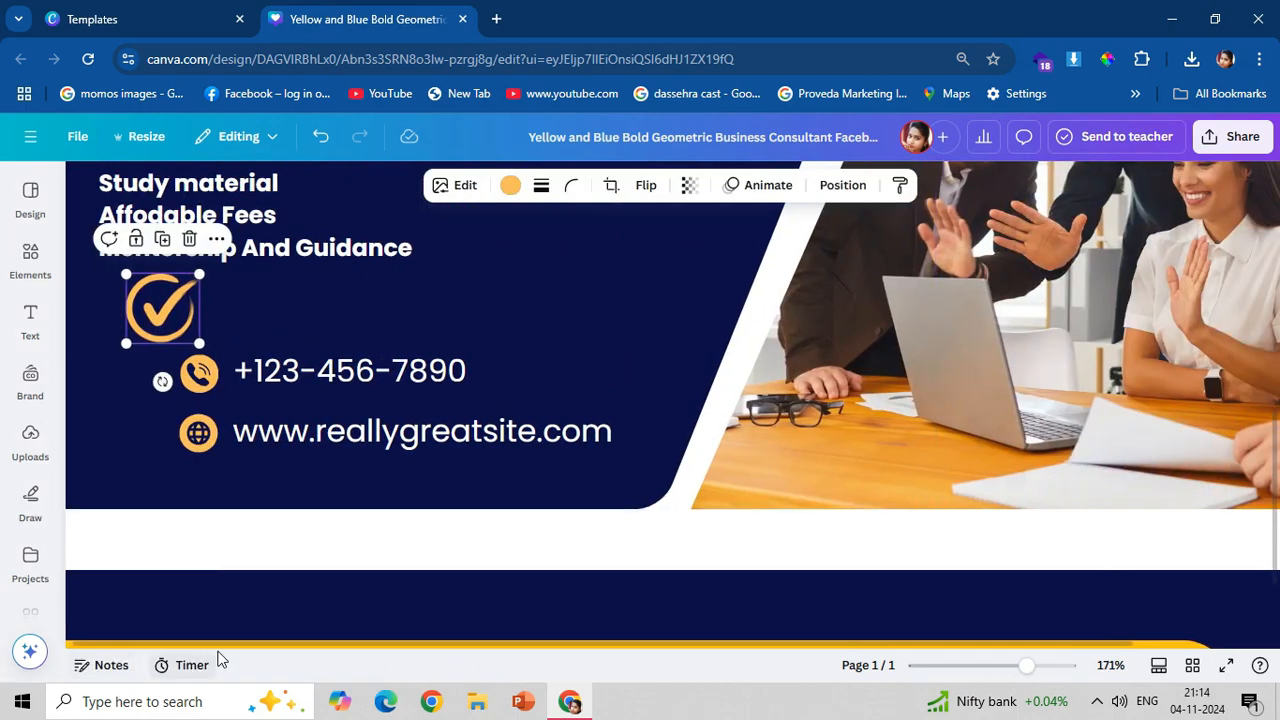
scroll(224, 658, up, 1)
drag(342, 639, 236, 639)
scroll(136, 327, up, 2)
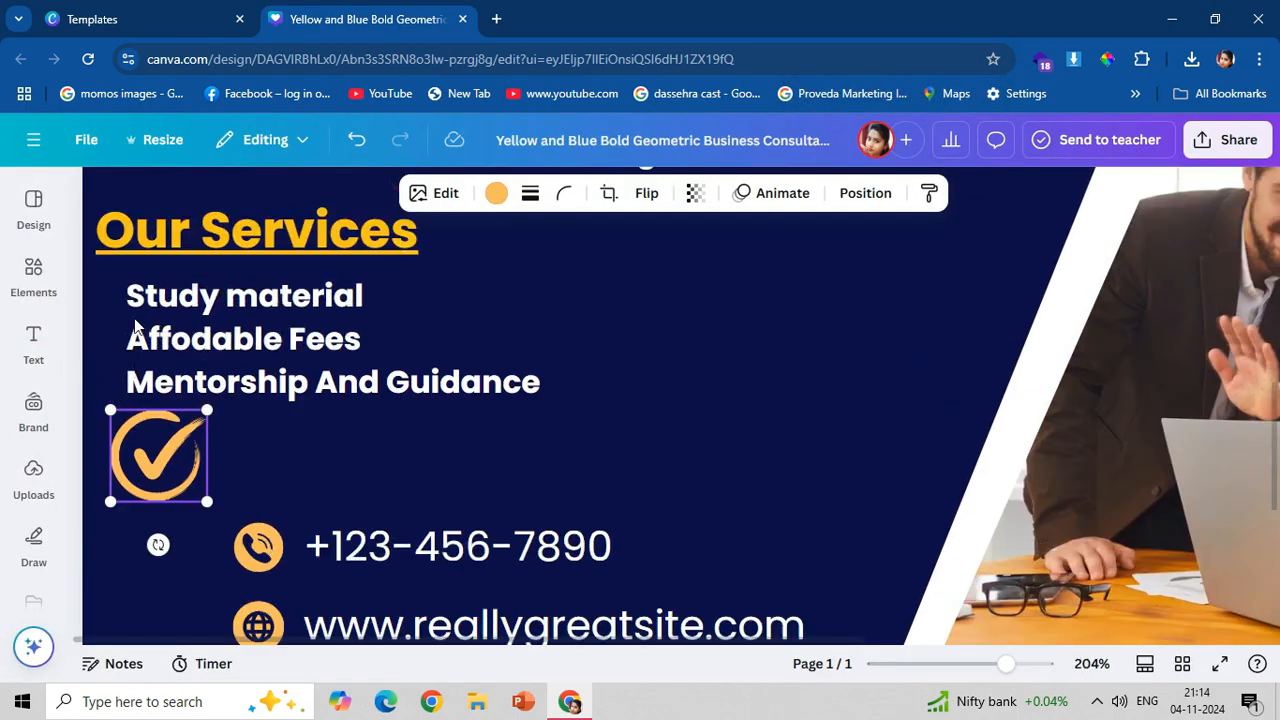
scroll(136, 327, up, 2)
mouse_move(207, 518)
mouse_down()
mouse_move(139, 575)
mouse_move(109, 405)
mouse_move(186, 410)
mouse_move(114, 402)
mouse_up()
click(166, 429)
click(105, 410)
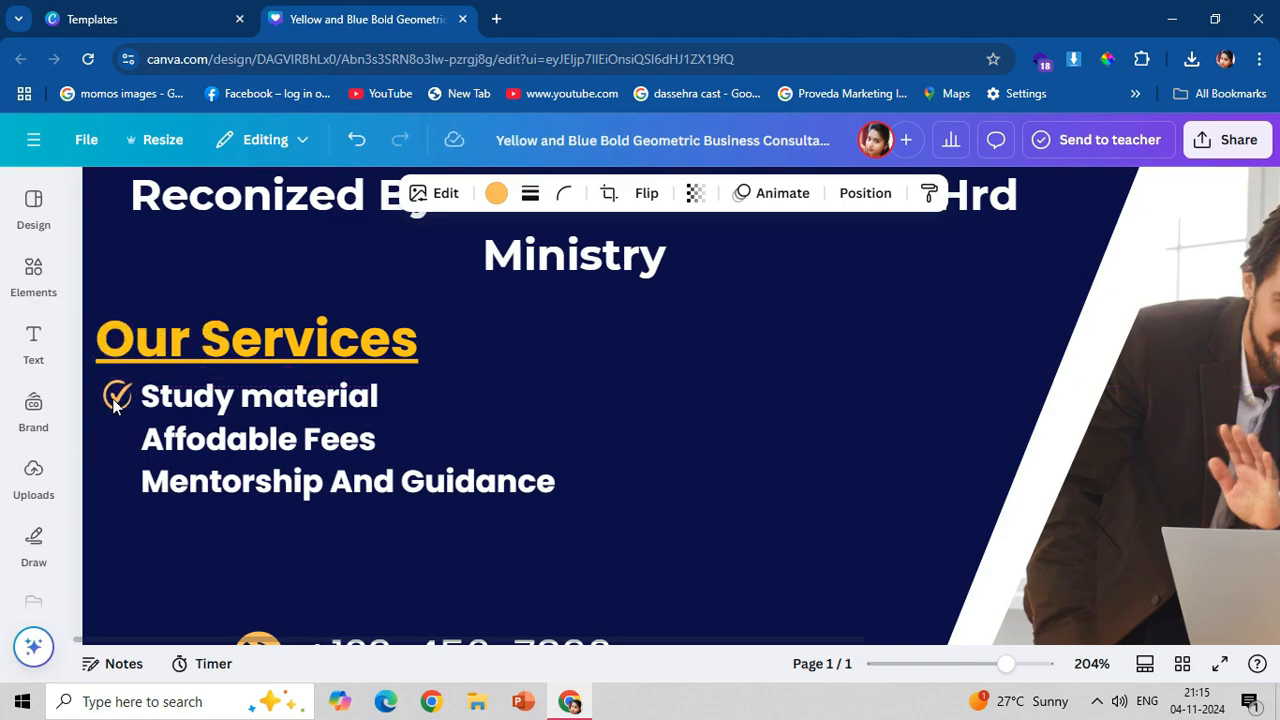
Duplicate the tick and place the copies before "Affodable Fees" and "Mentorship And Guidance".
drag(114, 403, 114, 434)
mouse_move(114, 434)
mouse_down()
mouse_move(115, 477)
mouse_move(117, 445)
mouse_up()
click(363, 512)
click(117, 443)
click(219, 533)
click(117, 400)
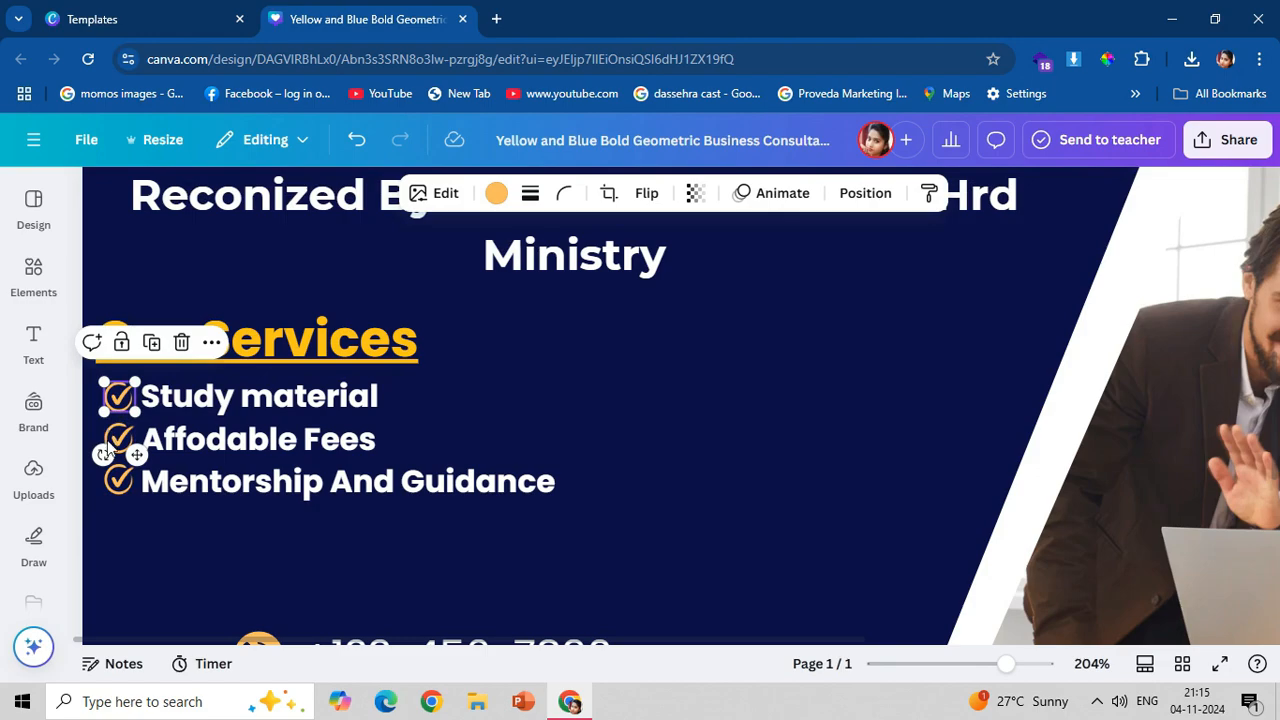
Set the services list's letter spacing to 76 and its line spacing to 1.72.
click(308, 405)
click(751, 199)
drag(720, 338, 724, 345)
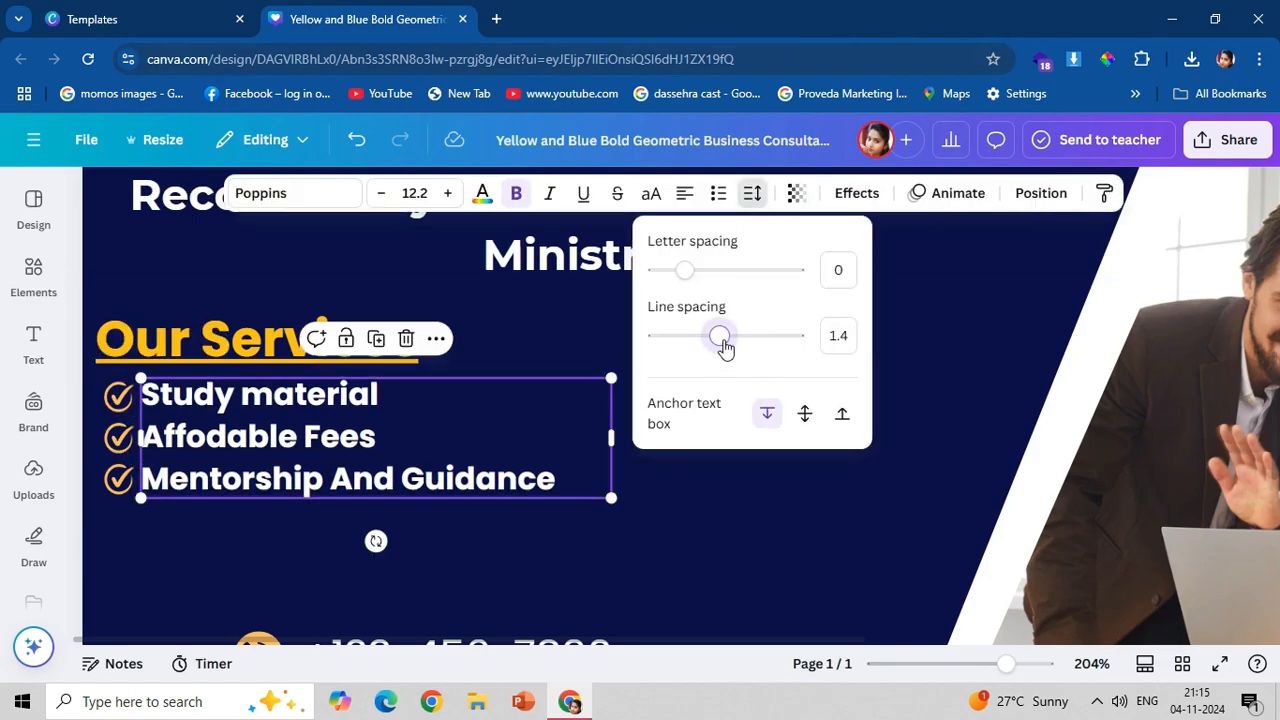
drag(692, 273, 695, 280)
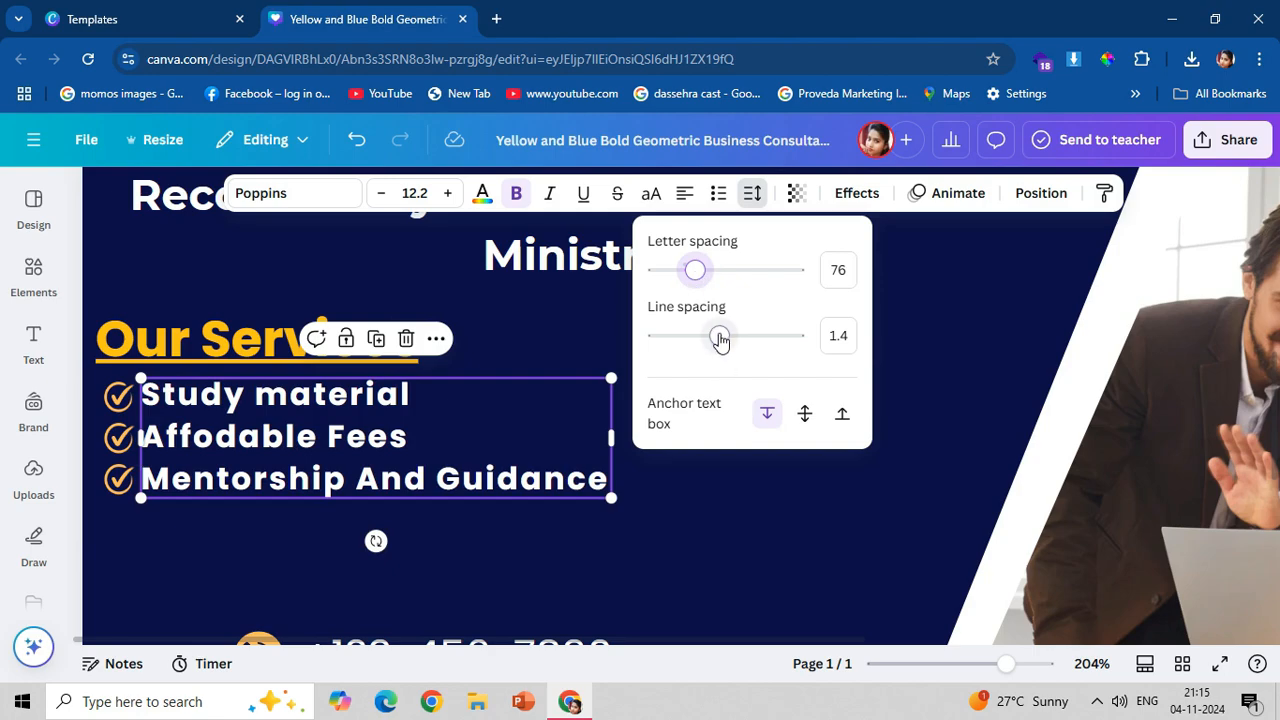
drag(720, 340, 741, 336)
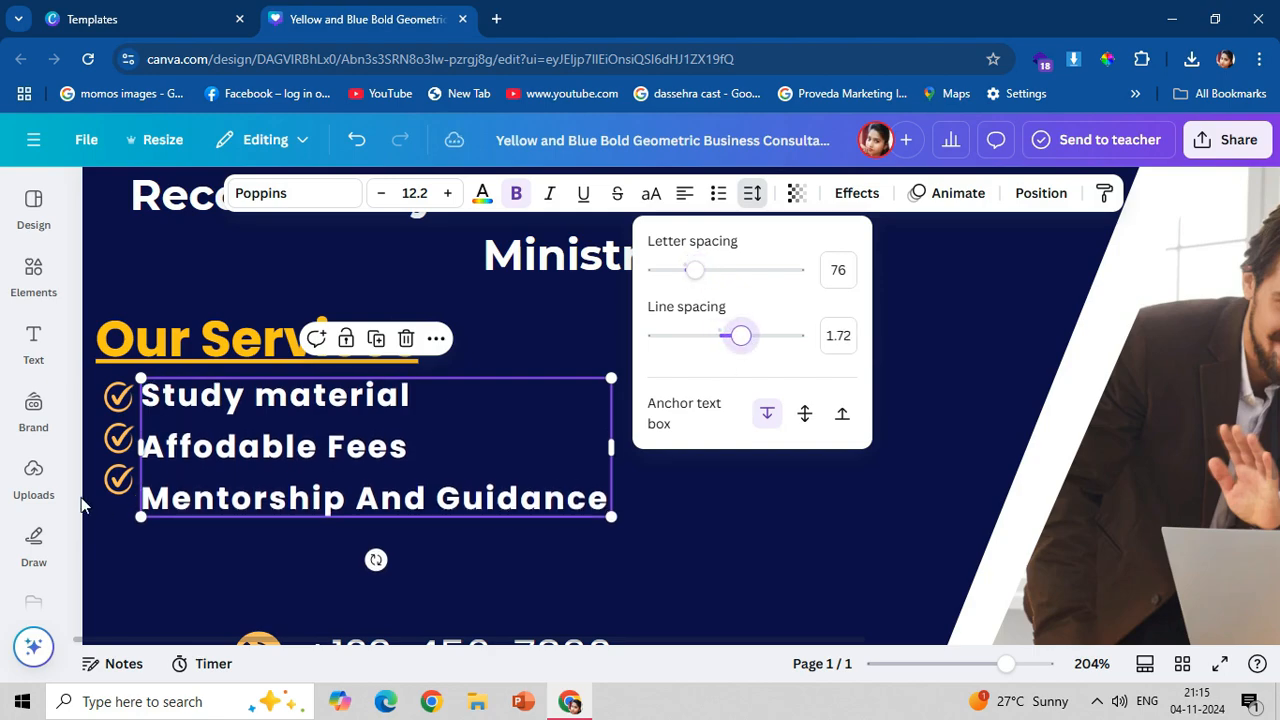
Move the second and third ticks down to line up with their service lines.
click(116, 482)
drag(116, 482, 118, 492)
click(337, 474)
click(118, 437)
drag(118, 437, 124, 448)
click(180, 449)
click(120, 397)
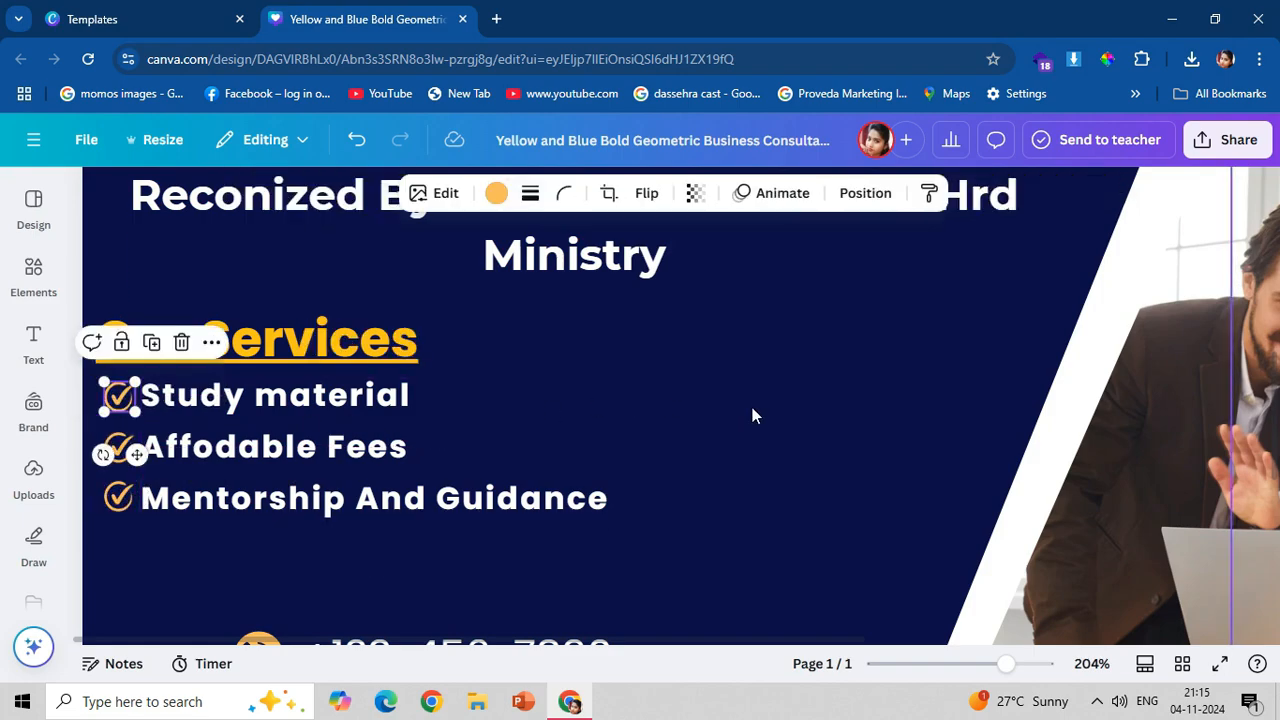
Tighten the letter spacing of the services list back to its original width.
click(394, 410)
click(752, 195)
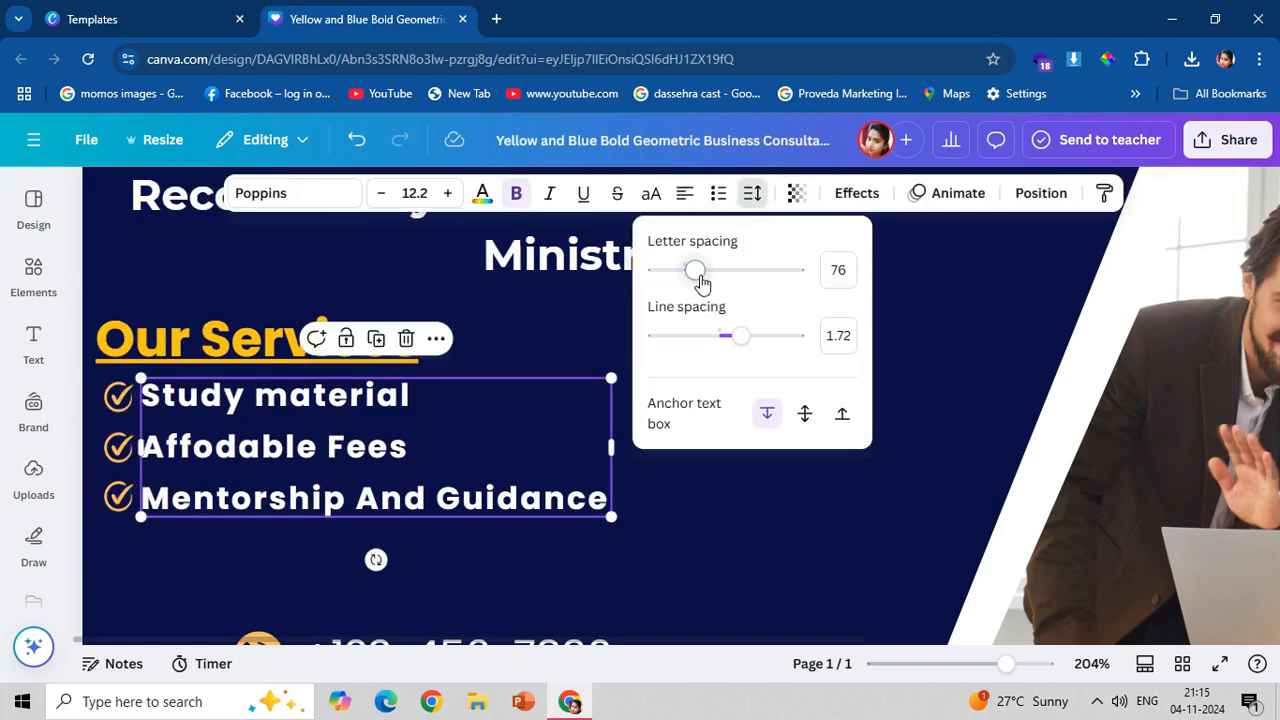
mouse_move(702, 283)
mouse_down()
mouse_move(686, 274)
mouse_move(660, 300)
mouse_move(686, 300)
mouse_up()
click(708, 520)
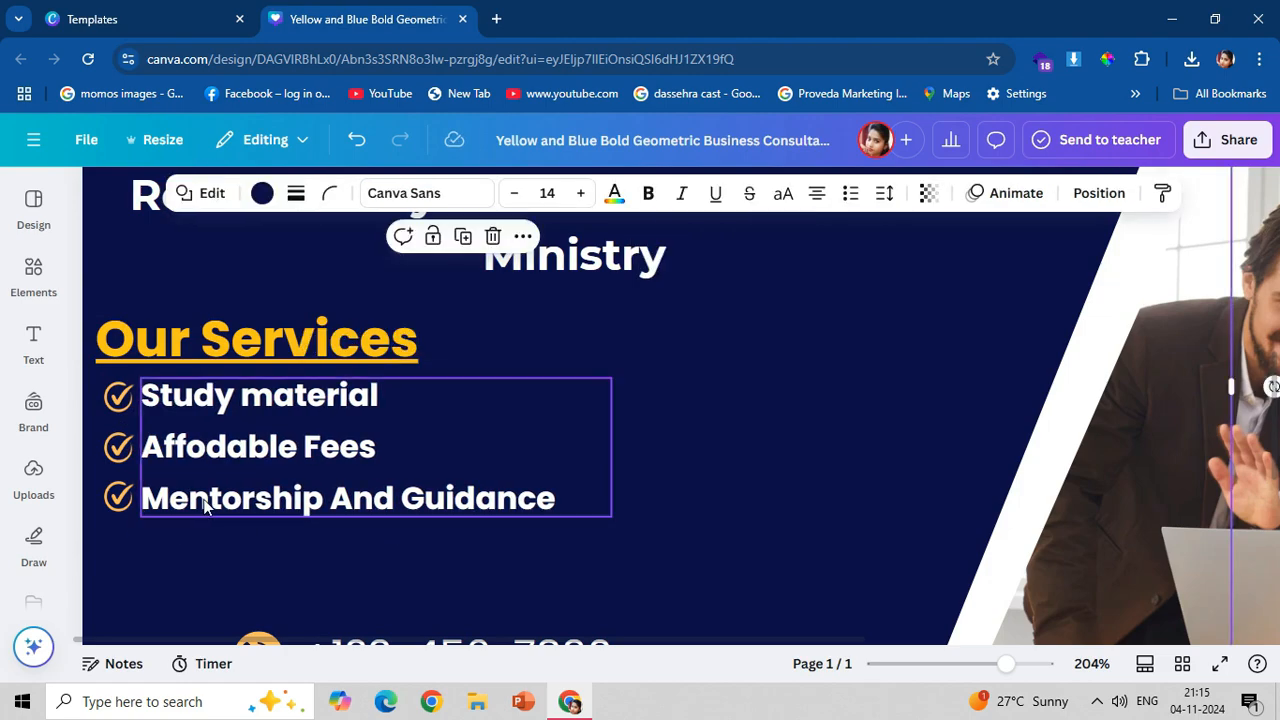
Nudge the ticks before "Mentorship And Guidance" and "Affodable Fees" slightly down.
scroll(212, 508, down, 2)
click(121, 414)
drag(121, 414, 121, 418)
click(117, 374)
click(117, 376)
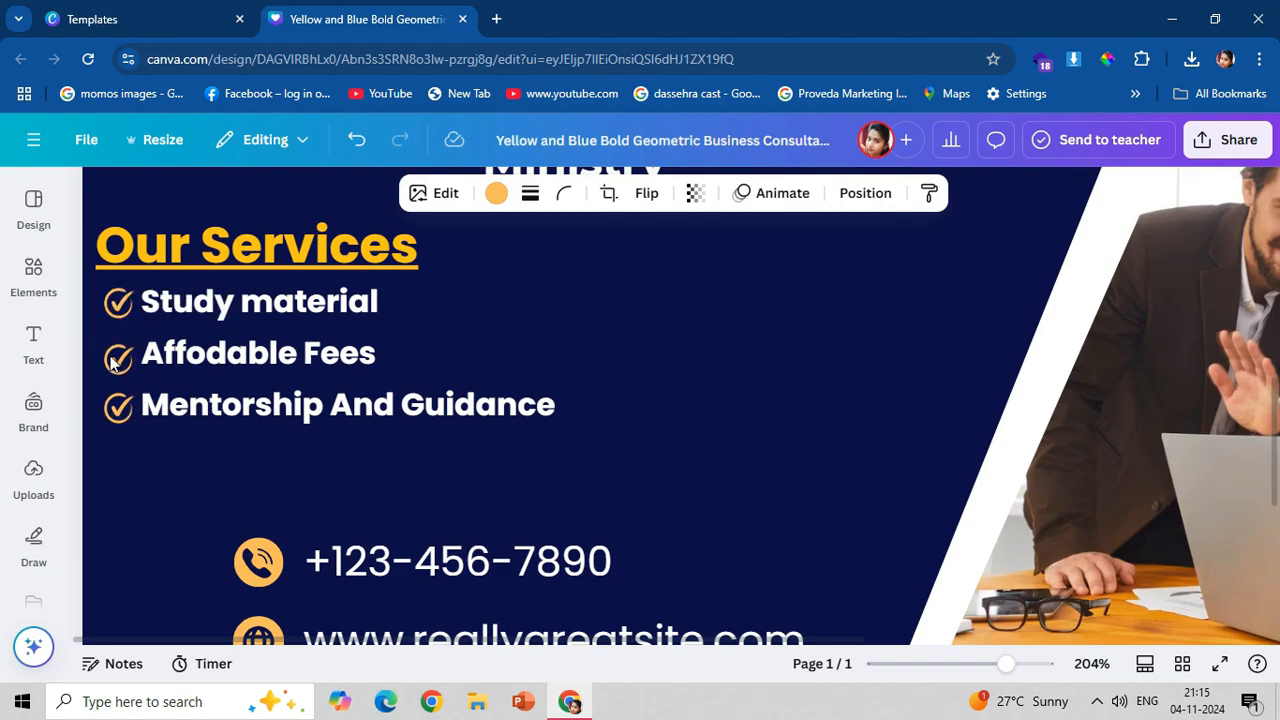
Recolour the phone and website icons dark navy and move both onto the yellow band at the bottom of the design.
scroll(316, 455, down, 2)
scroll(279, 507, down, 2)
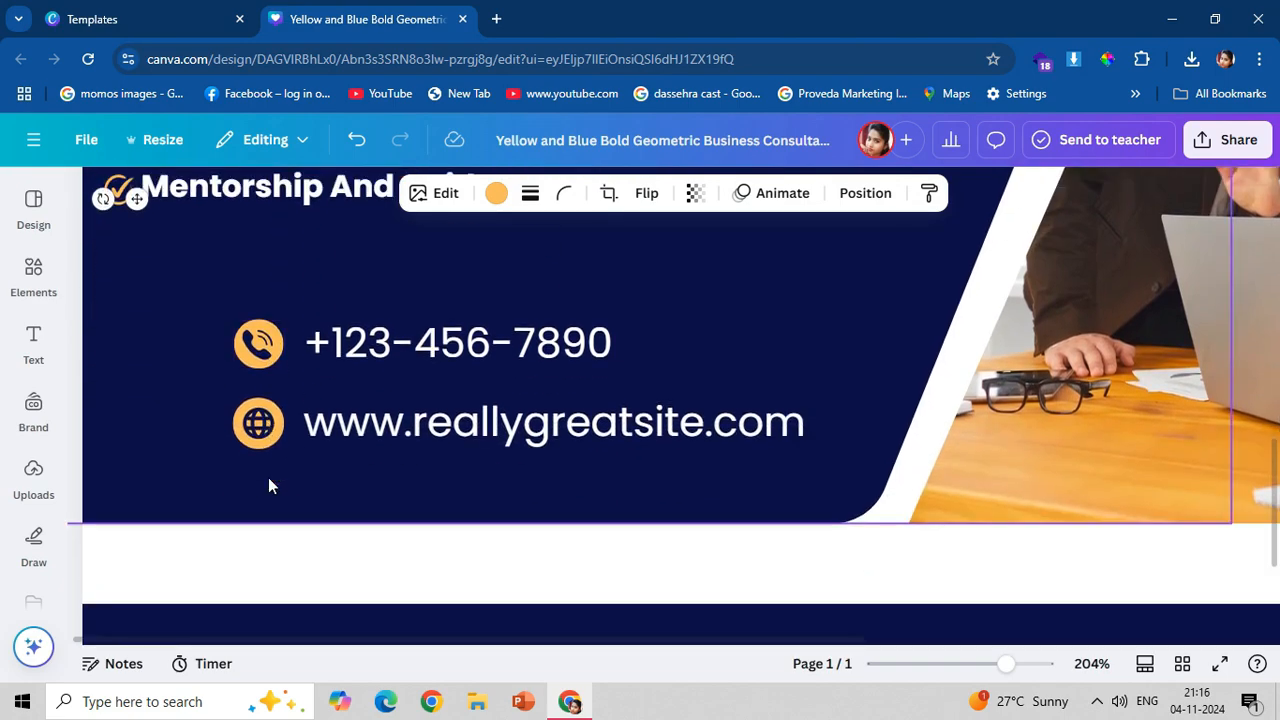
scroll(268, 486, down, 3)
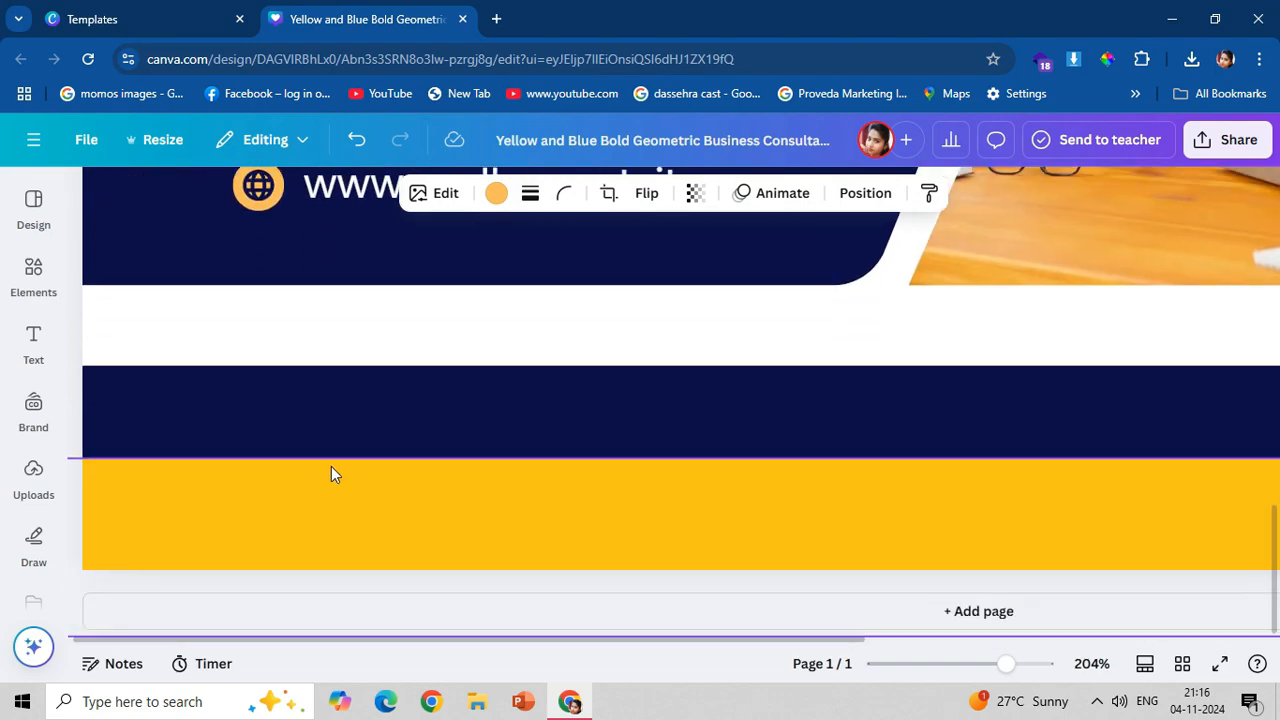
scroll(330, 469, up, 2)
scroll(312, 455, down, 3)
scroll(316, 457, down, 2)
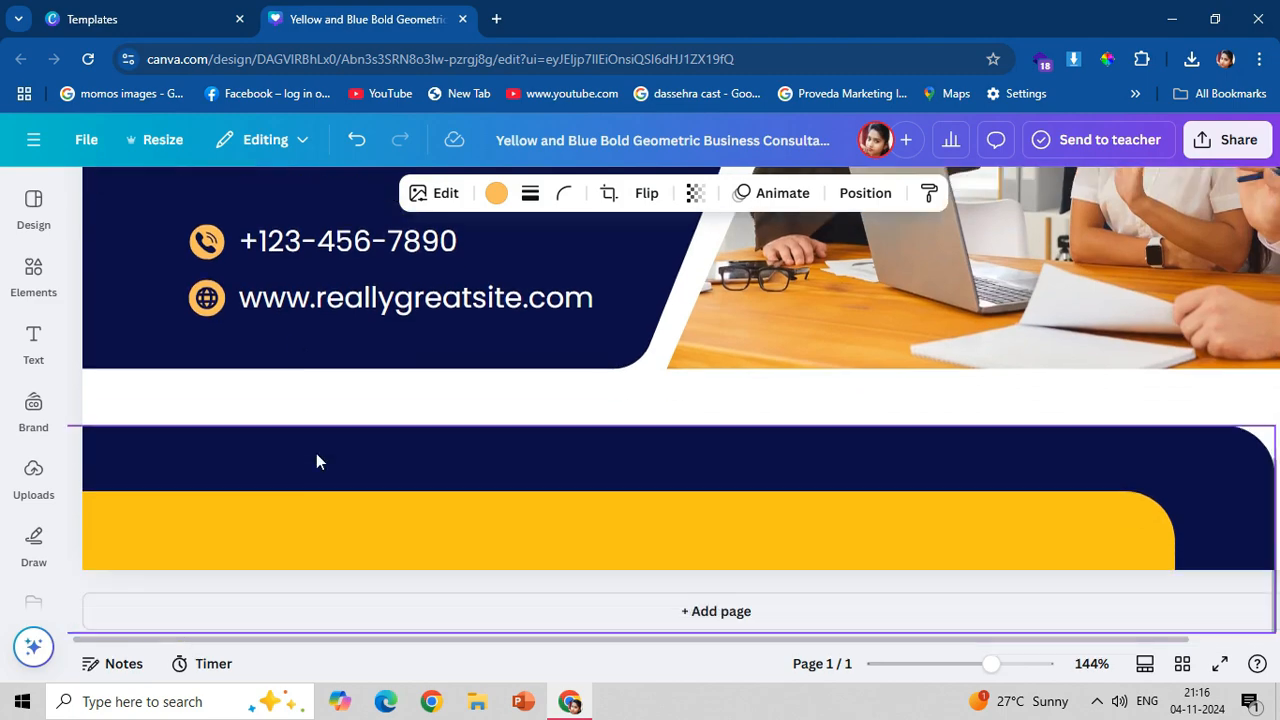
click(207, 241)
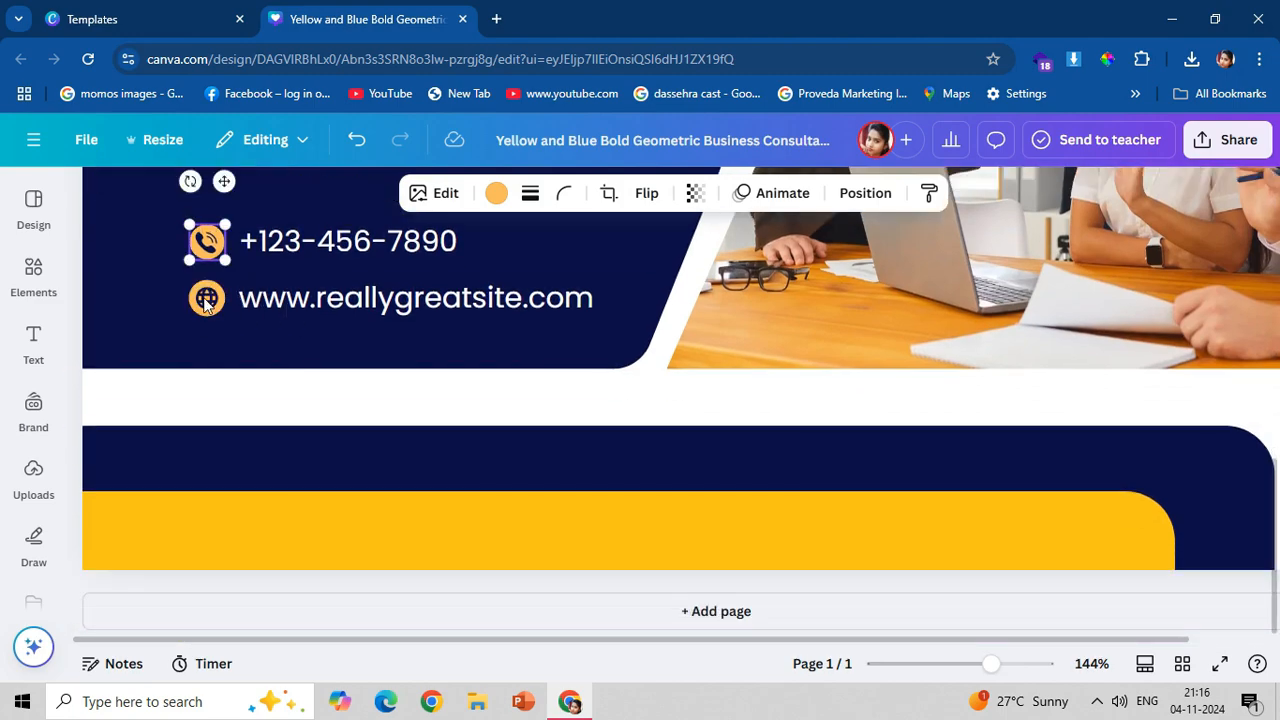
click(496, 193)
click(201, 350)
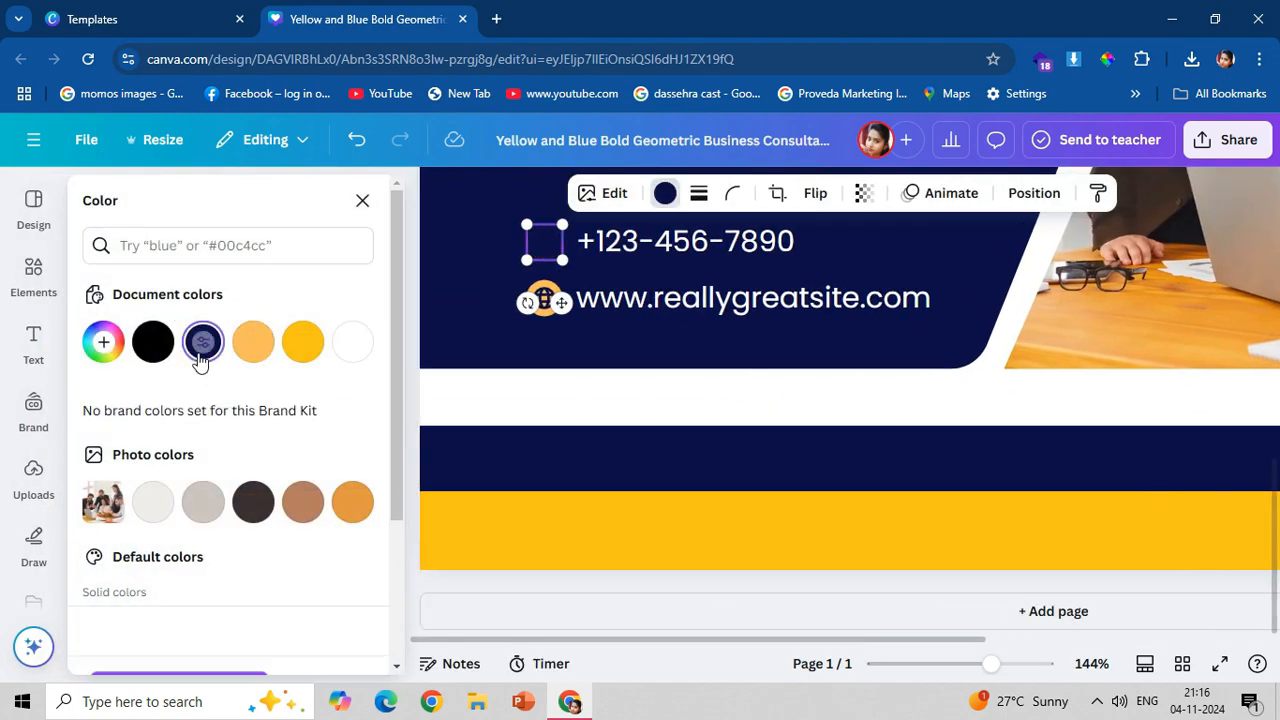
drag(557, 302, 527, 588)
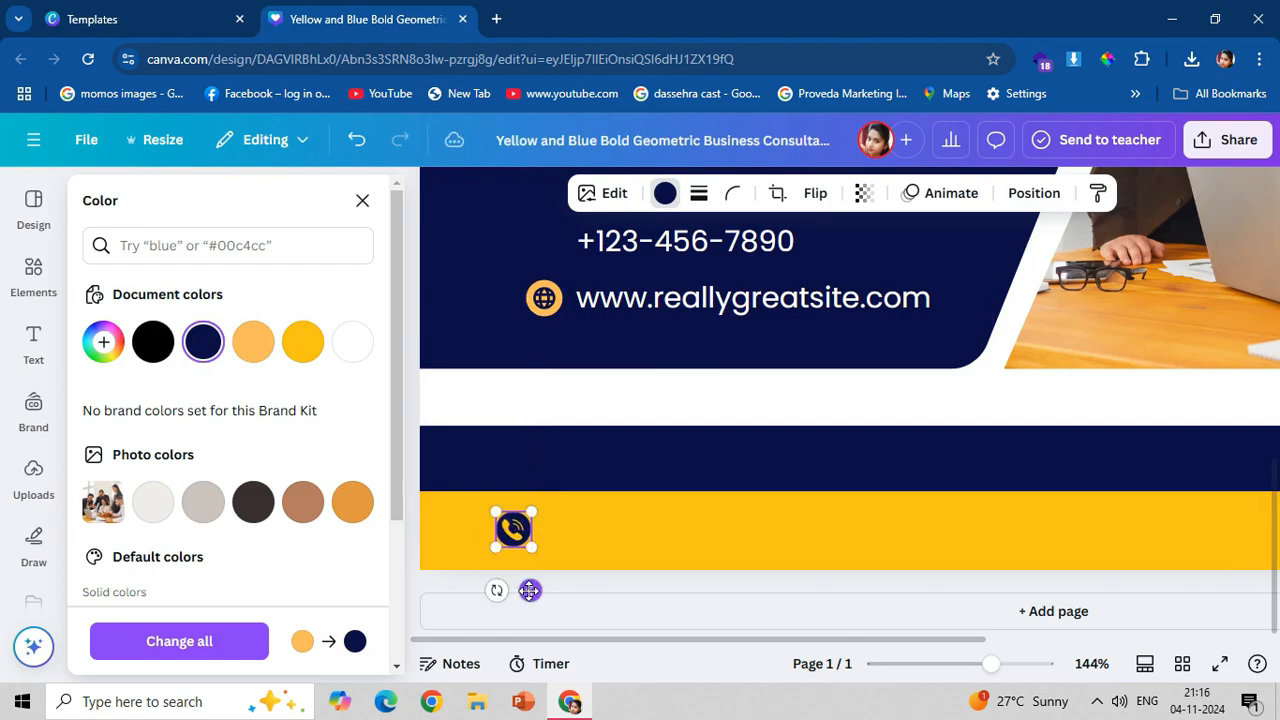
click(543, 305)
click(203, 342)
drag(561, 359, 594, 572)
Move the website address onto the yellow band and the phone number onto the navy band above it.
click(625, 296)
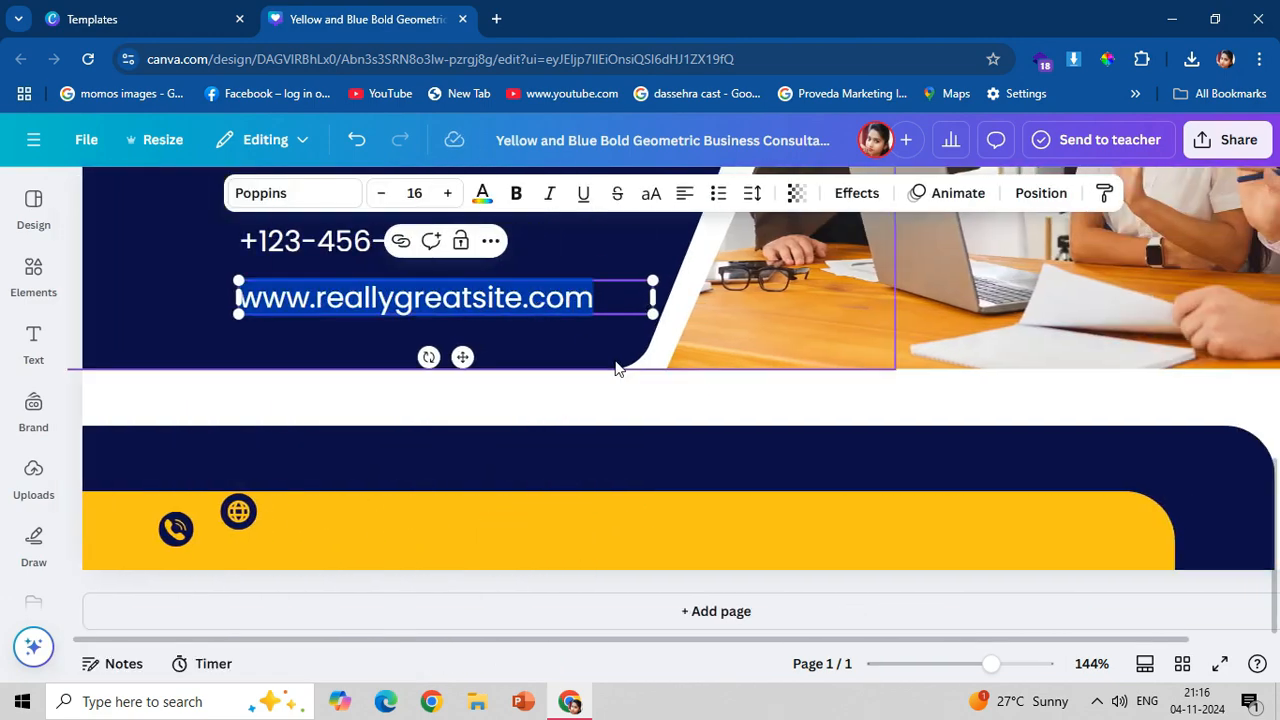
drag(524, 297, 561, 537)
click(348, 240)
drag(367, 299, 516, 514)
Move the phone icon onto the navy band before the phone number and recolour it light orange.
drag(186, 534, 306, 461)
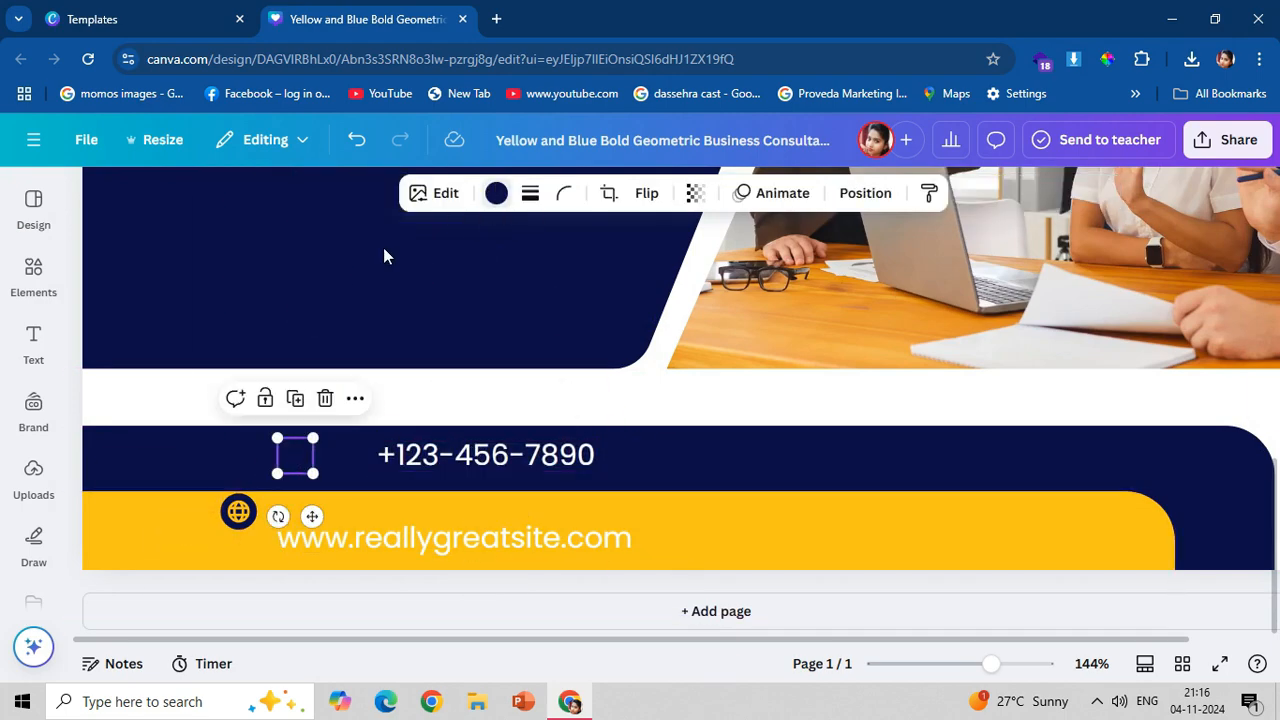
click(497, 193)
click(262, 334)
click(492, 315)
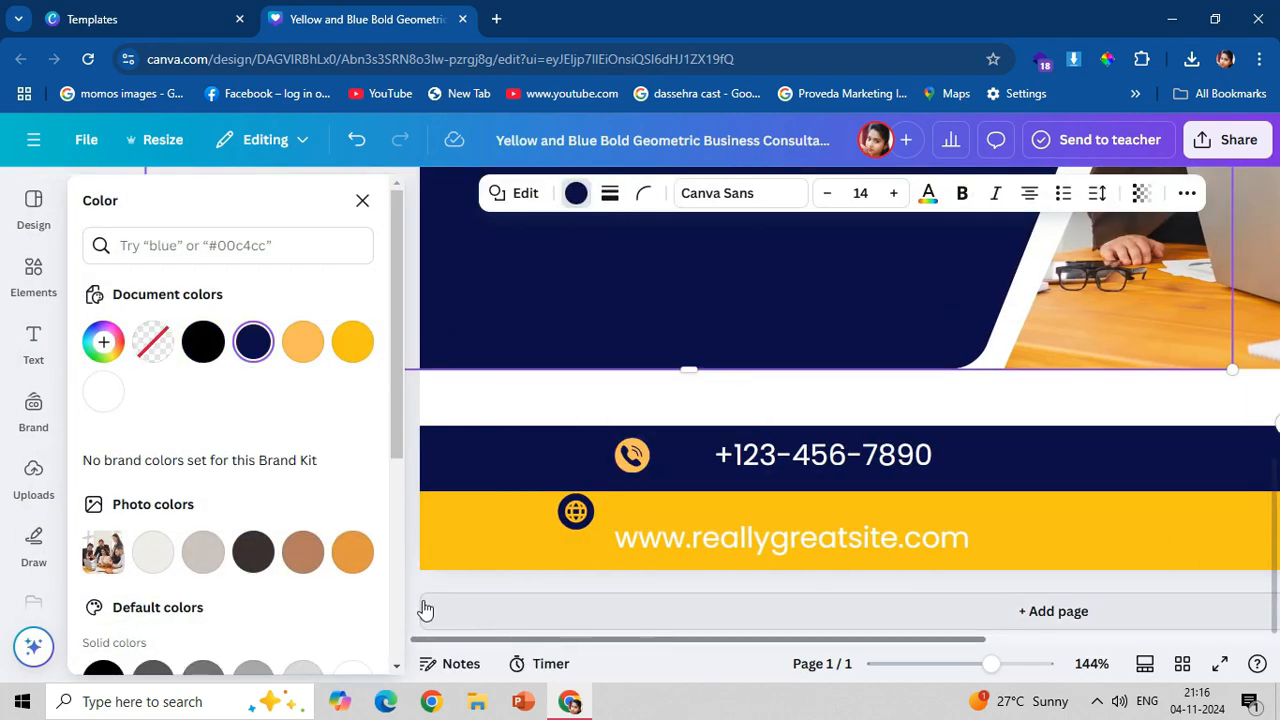
Duplicate the "Bord Of Open Schoolng & Skill Education" tagline and move the copy below the services list.
scroll(502, 376, up, 2)
scroll(560, 377, up, 3)
click(574, 373)
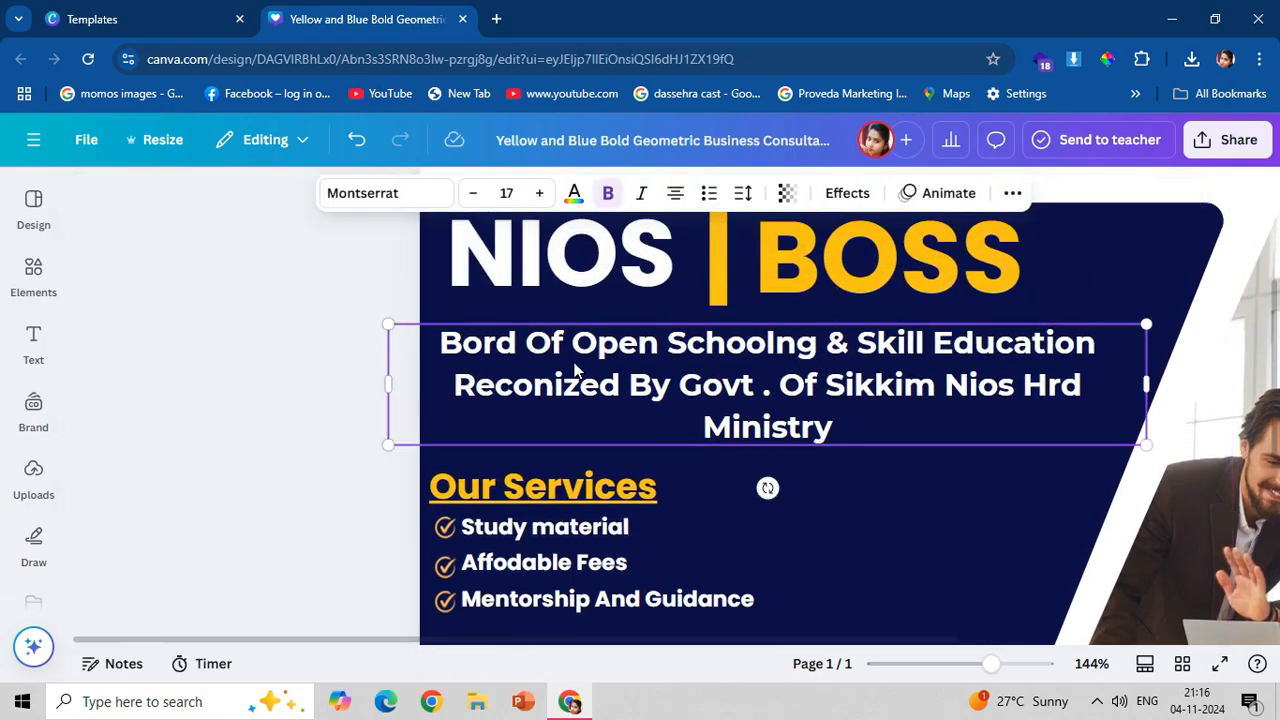
key(ctrl+d)
drag(575, 376, 575, 453)
scroll(575, 453, down, 1)
scroll(573, 453, down, 2)
drag(477, 258, 419, 494)
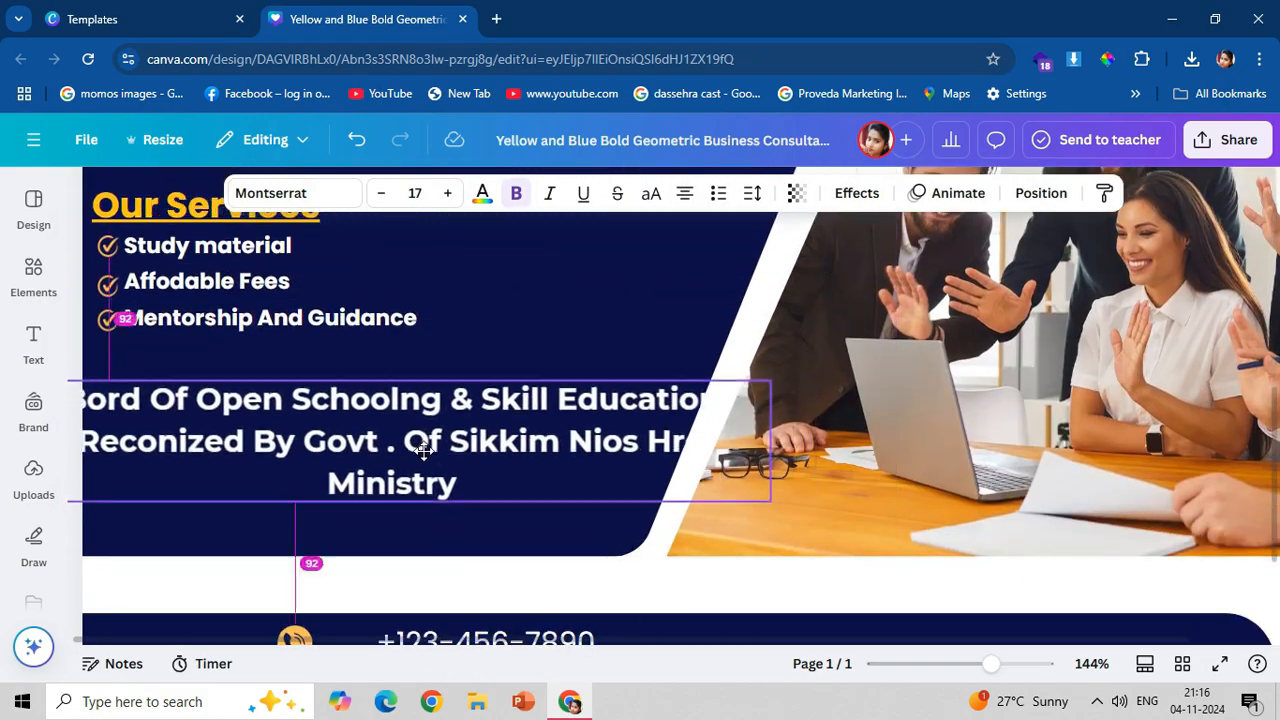
Resize and reposition the copied tagline's text box so it wraps onto three lines within the navy panel.
drag(773, 443, 470, 452)
drag(340, 476, 420, 480)
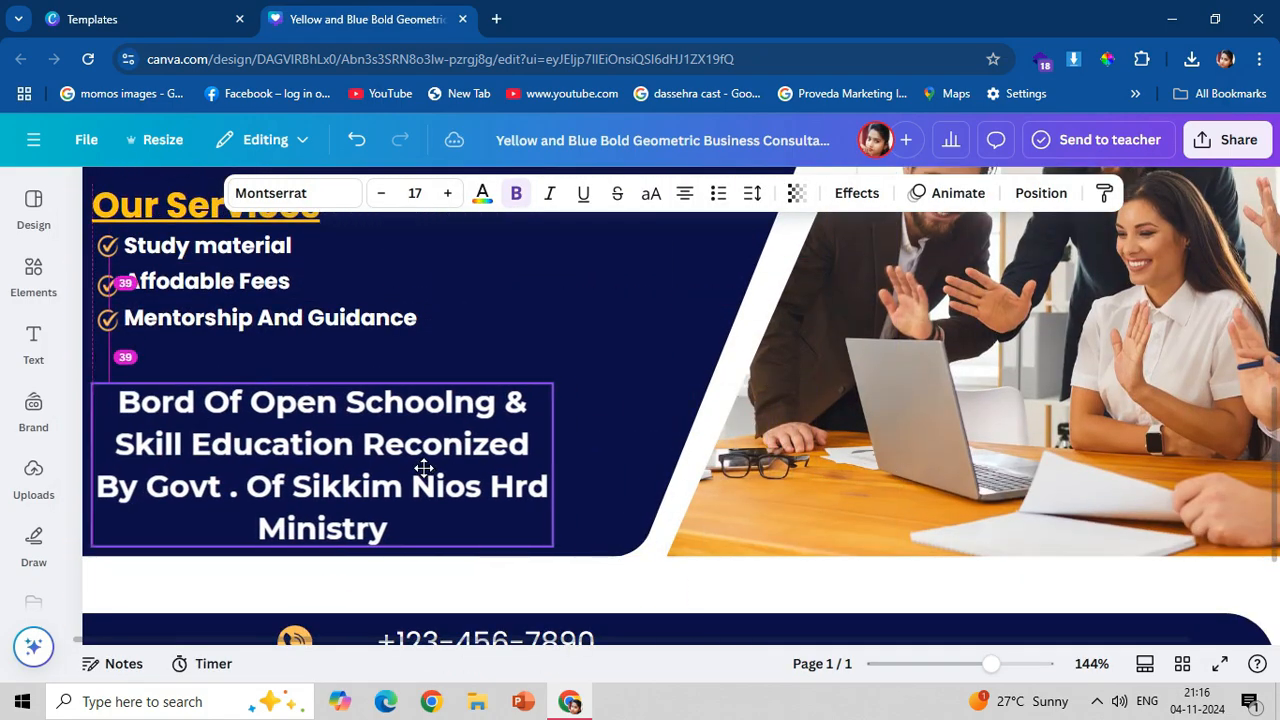
scroll(300, 640, down, 1)
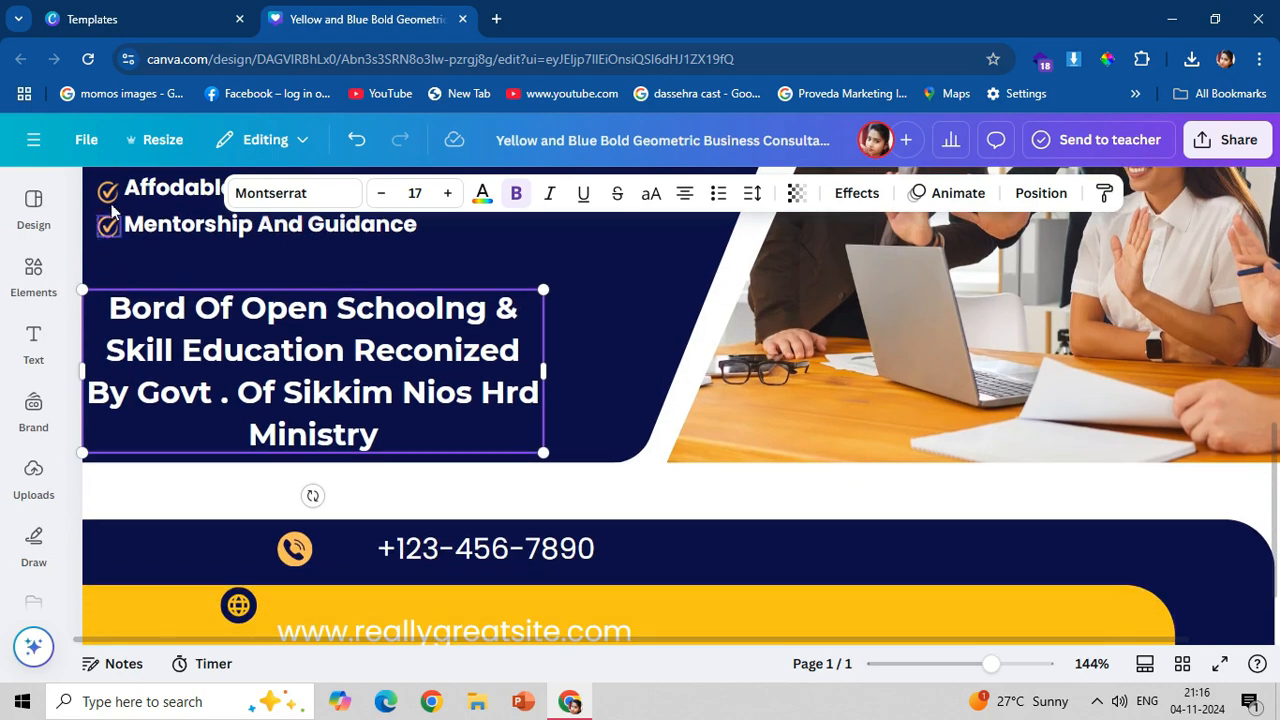
scroll(80, 535, up, 1)
scroll(80, 540, up, 1)
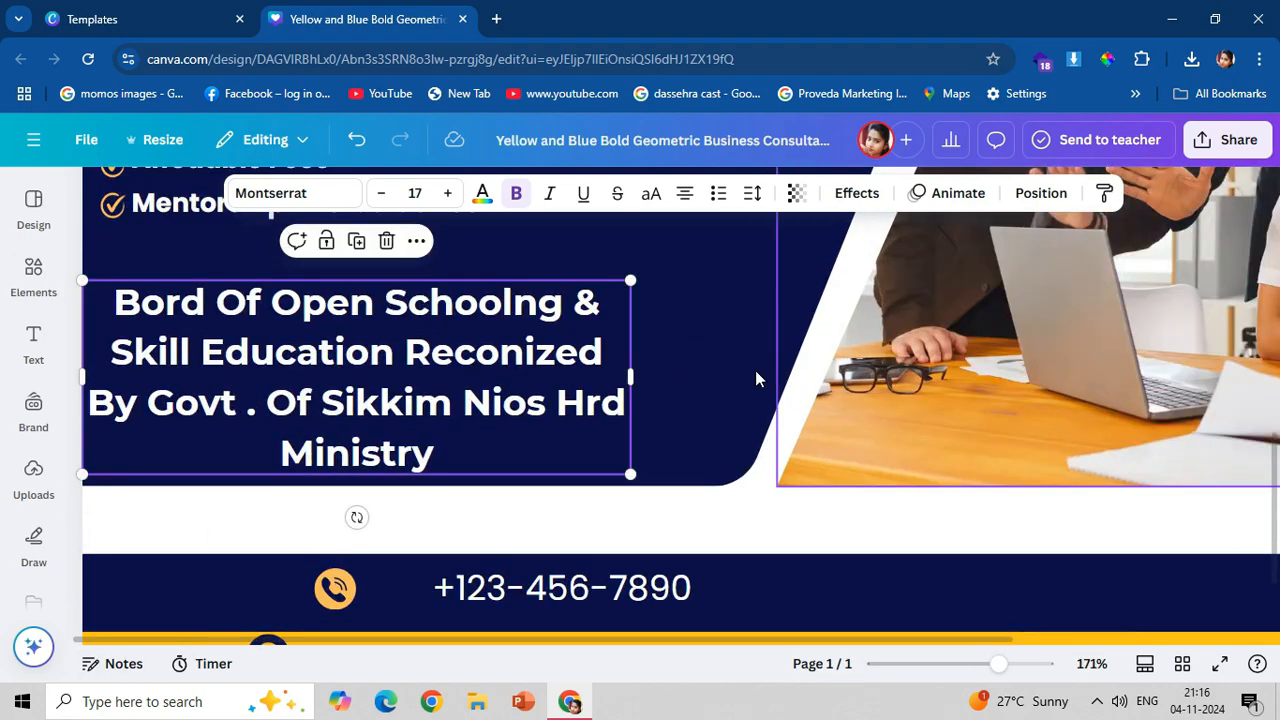
drag(632, 375, 741, 378)
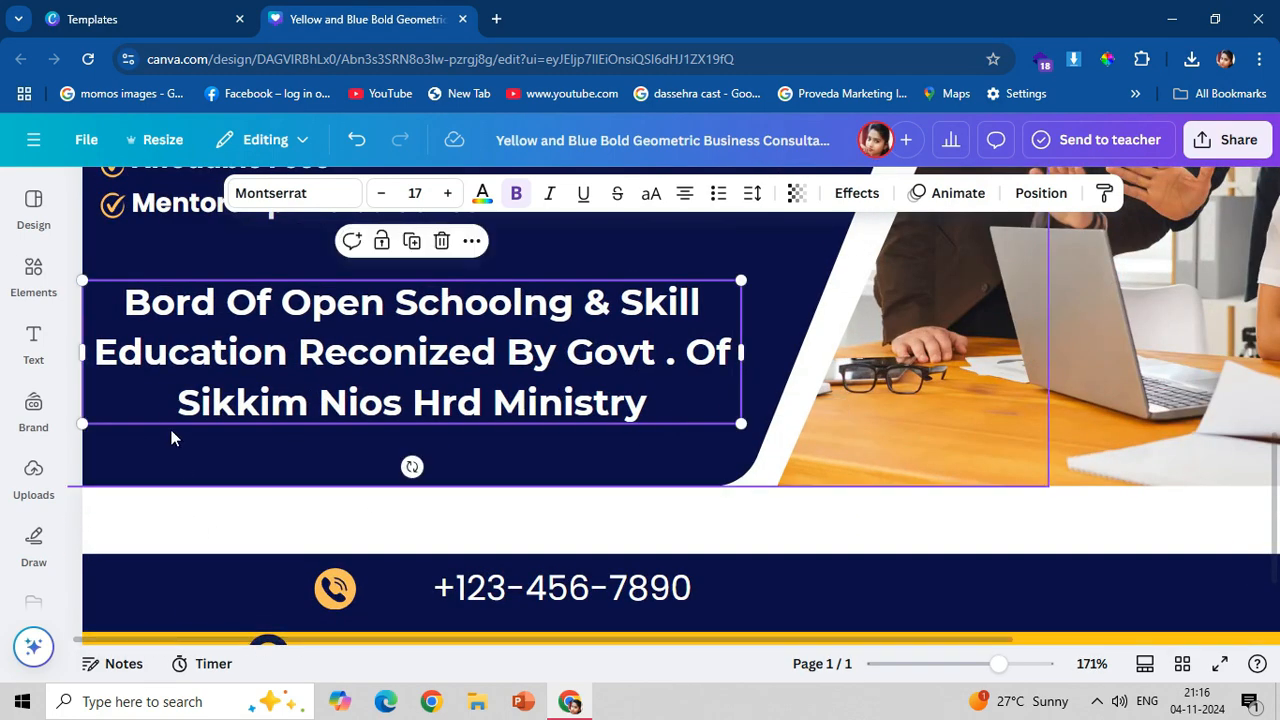
mouse_move(160, 407)
mouse_down()
mouse_move(172, 417)
mouse_move(160, 408)
mouse_up()
mouse_move(740, 355)
mouse_down()
mouse_move(765, 390)
mouse_move(754, 345)
mouse_up()
Replace the copied tagline's text with "ARTS SCINCE COMMERCE 10TH 12TH FAILED STUDENT CAN PASS AIRECTLY".
double_click(614, 345)
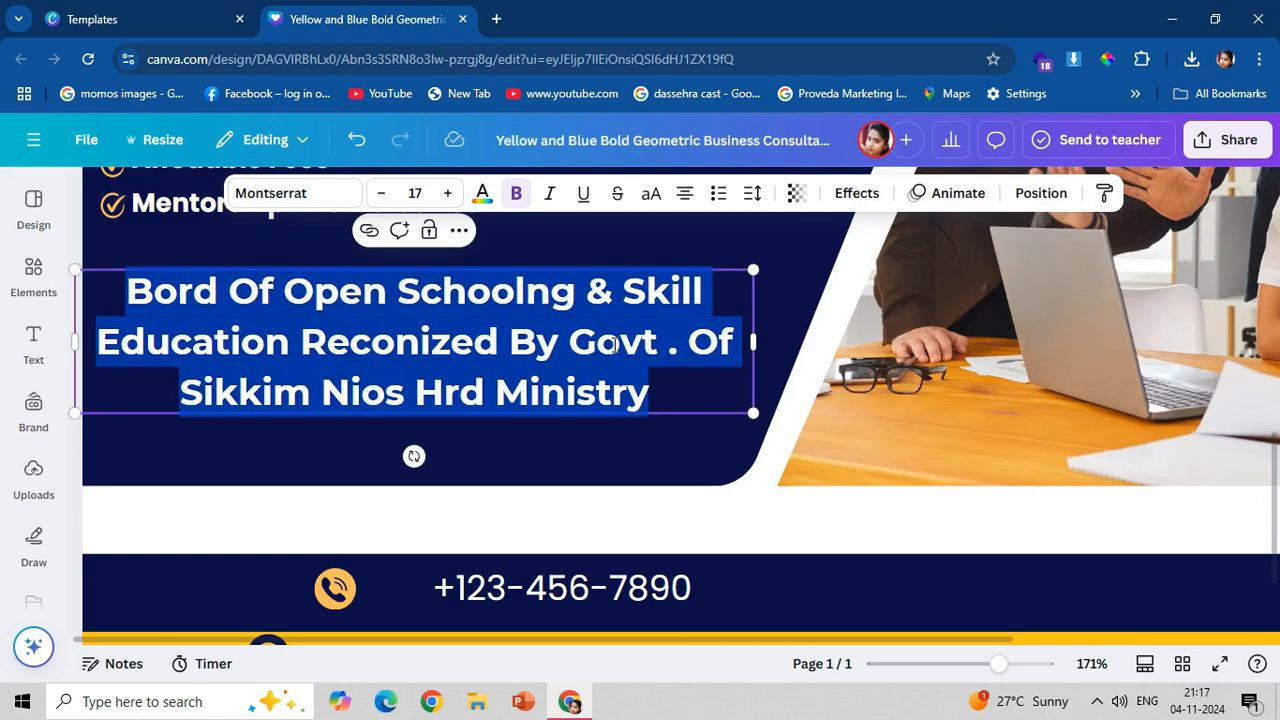
text(A)
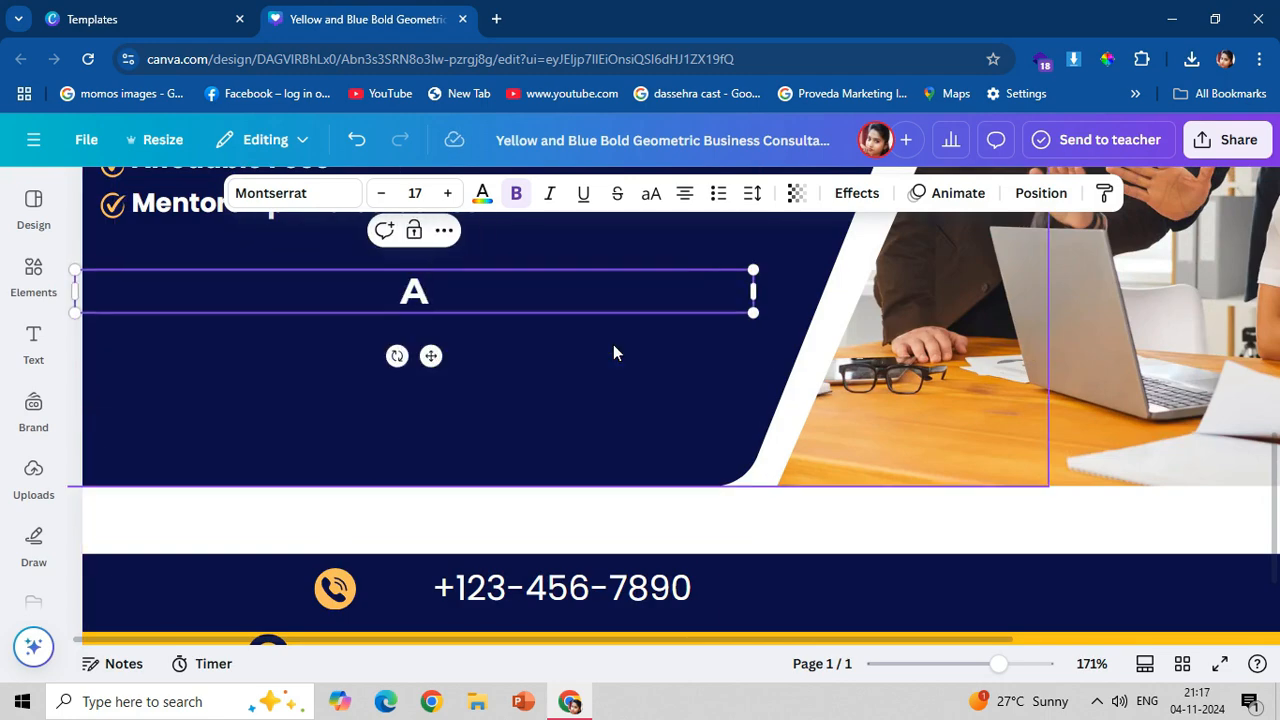
text(RTS)
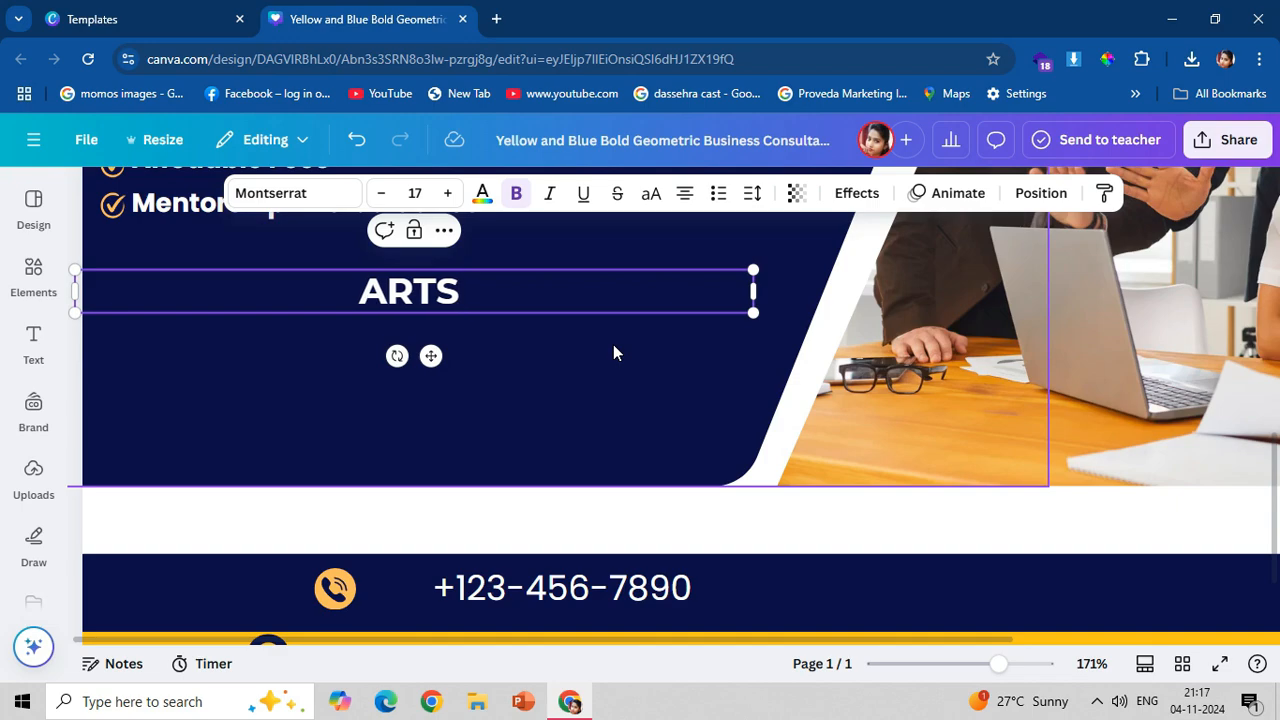
text( SCI)
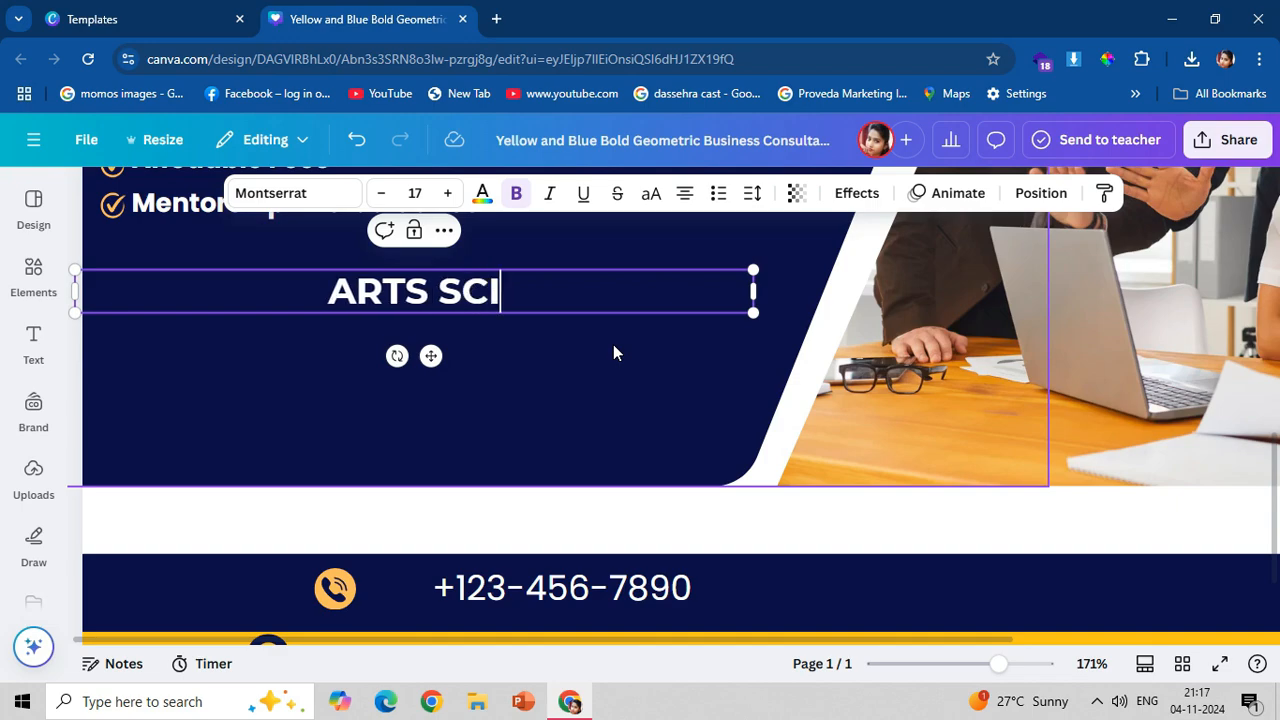
text(NCE)
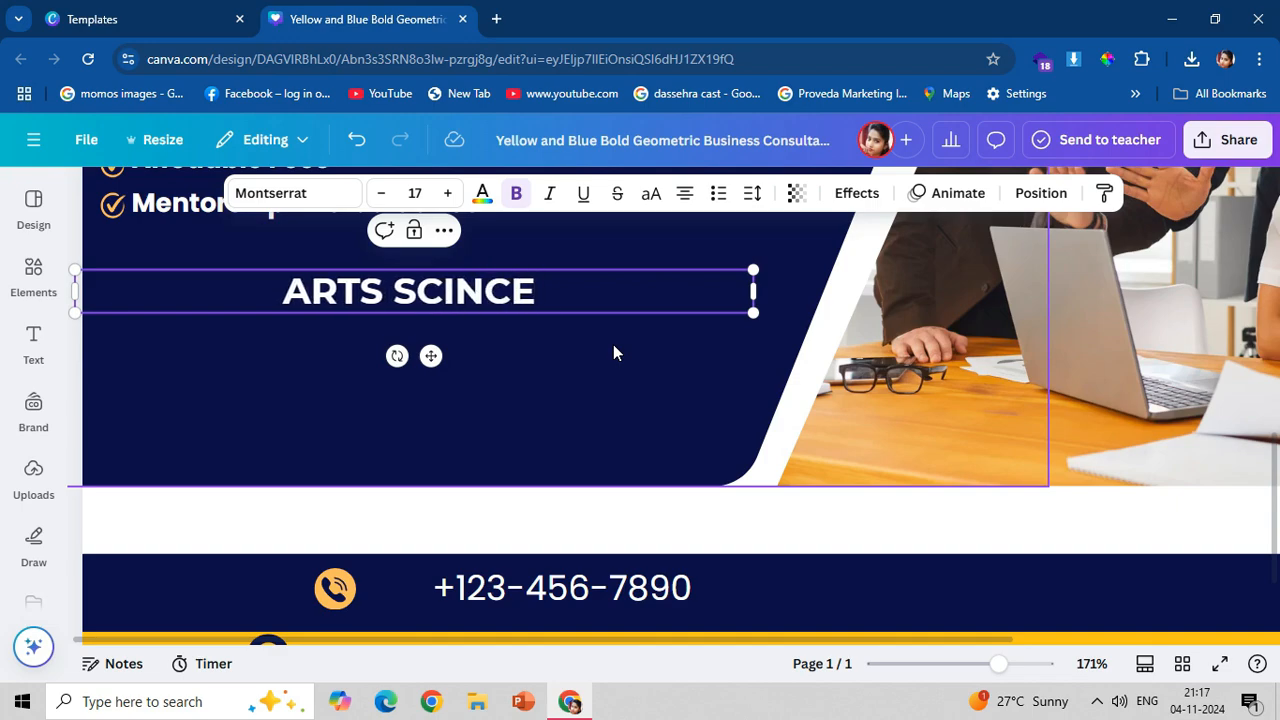
text( COMM)
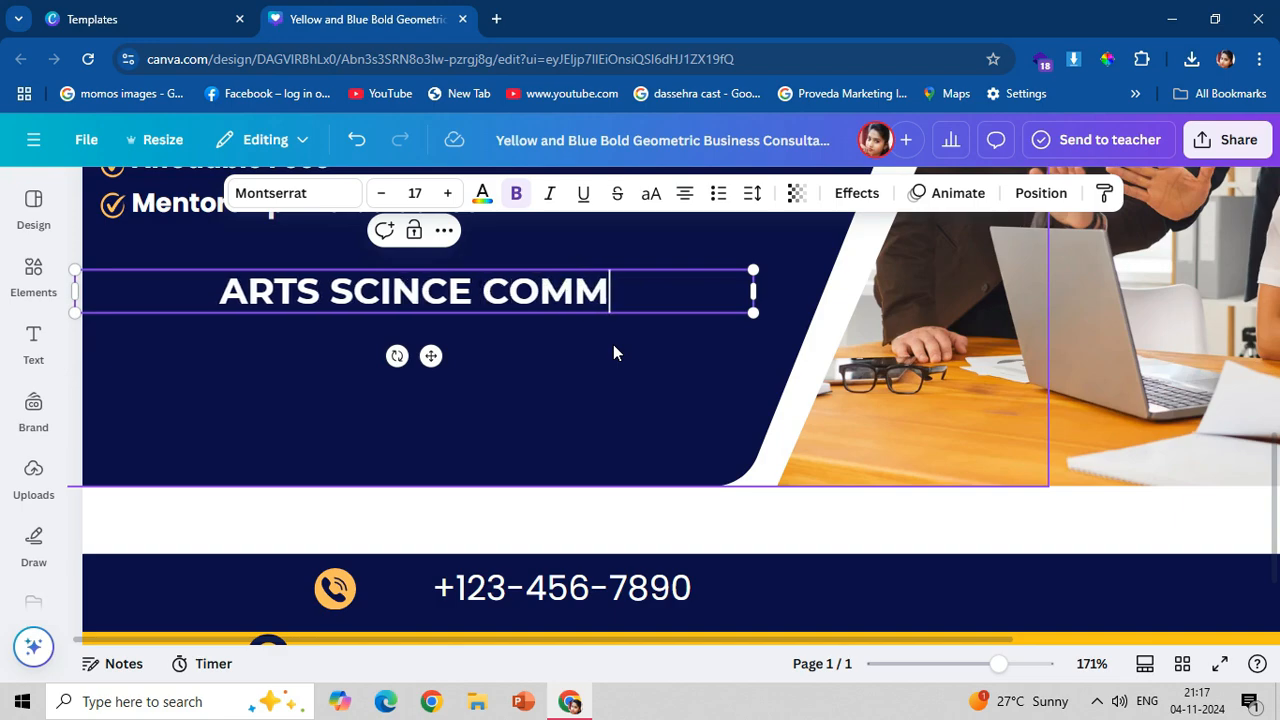
text(ER)
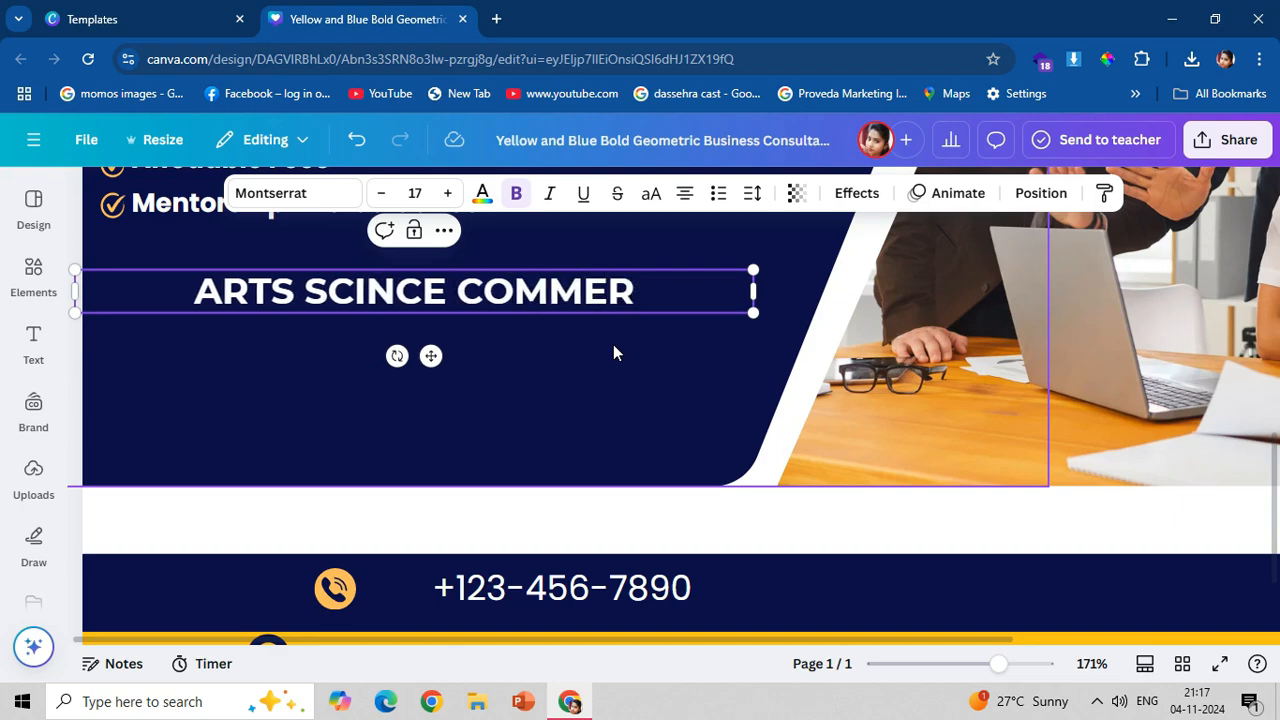
text(CE)
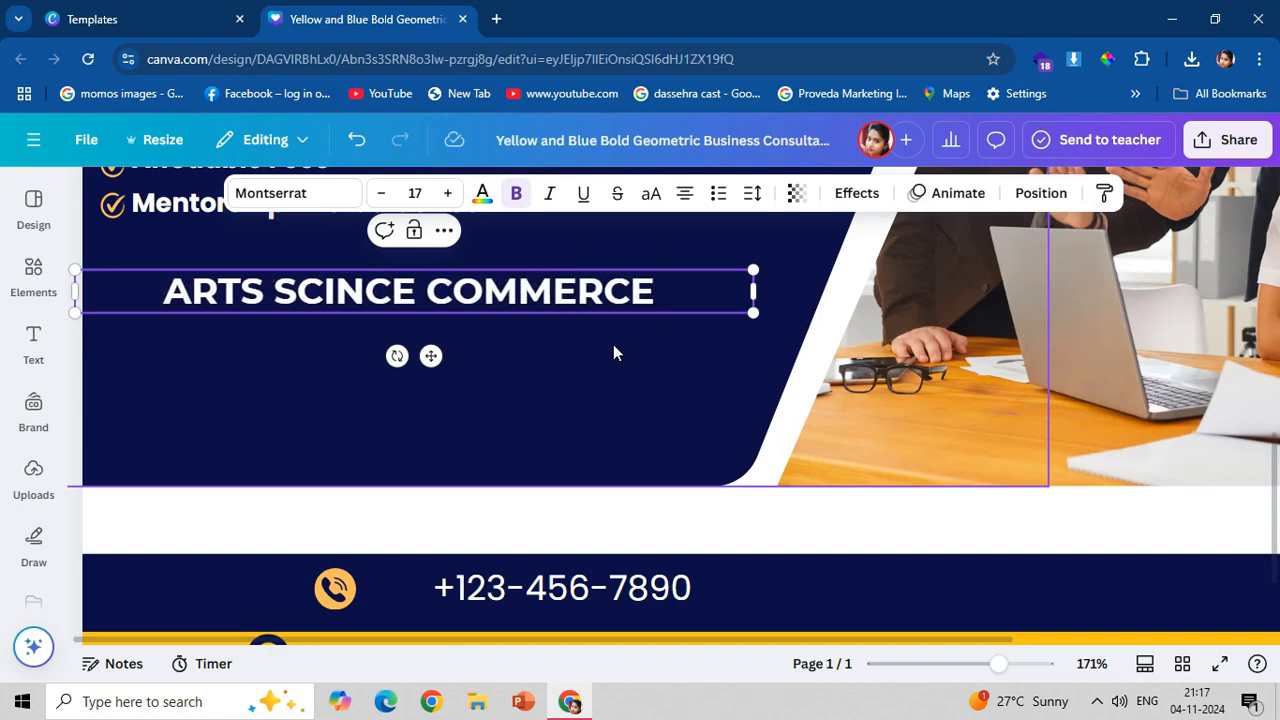
text( 10TH )
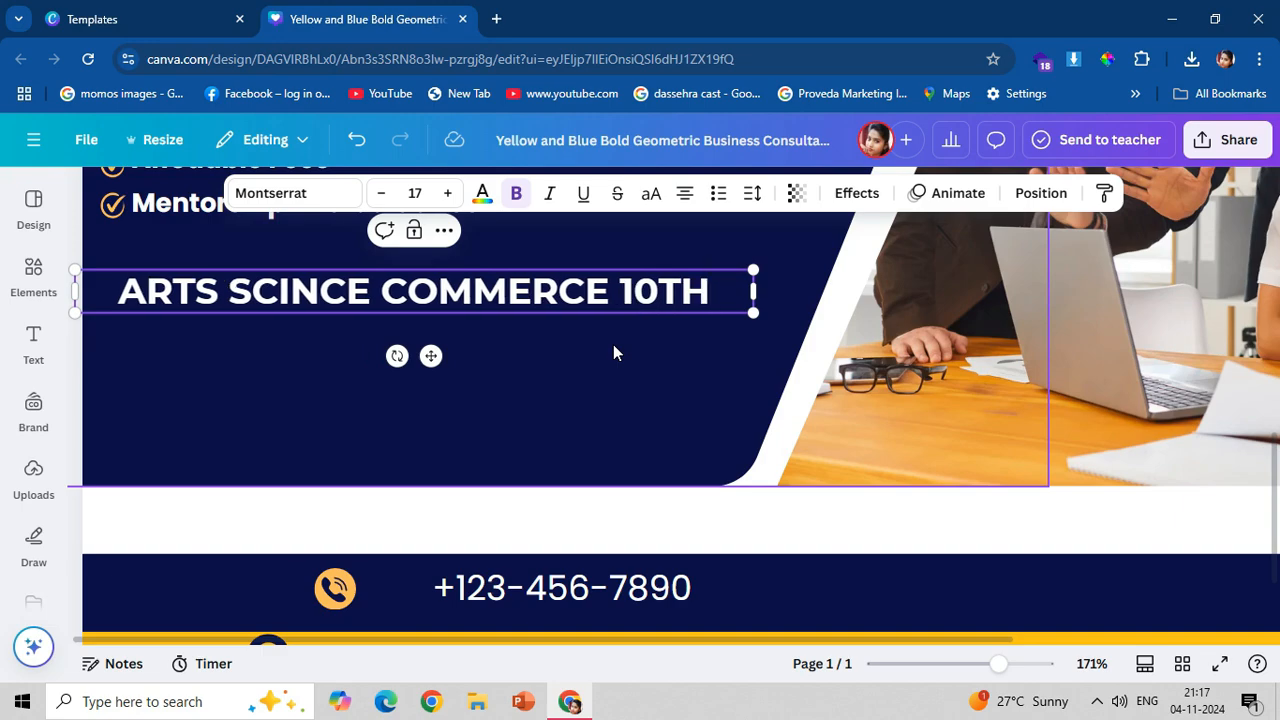
text(12TH )
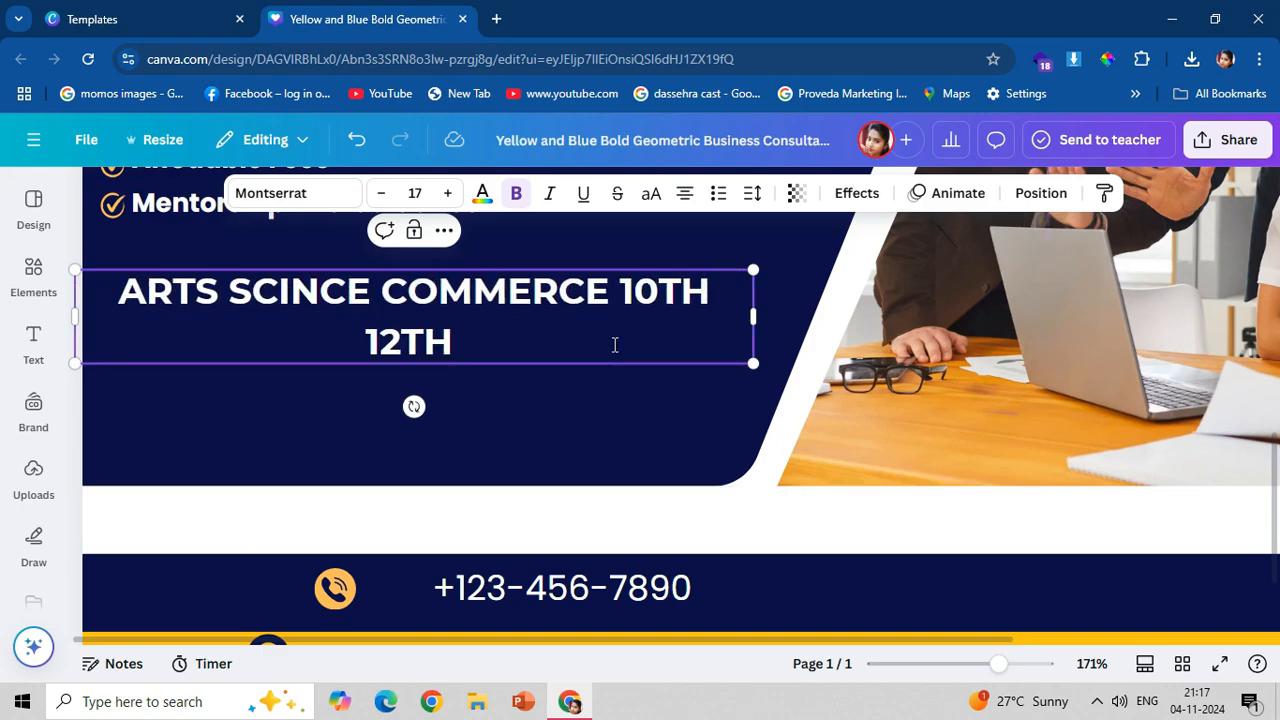
text(FA)
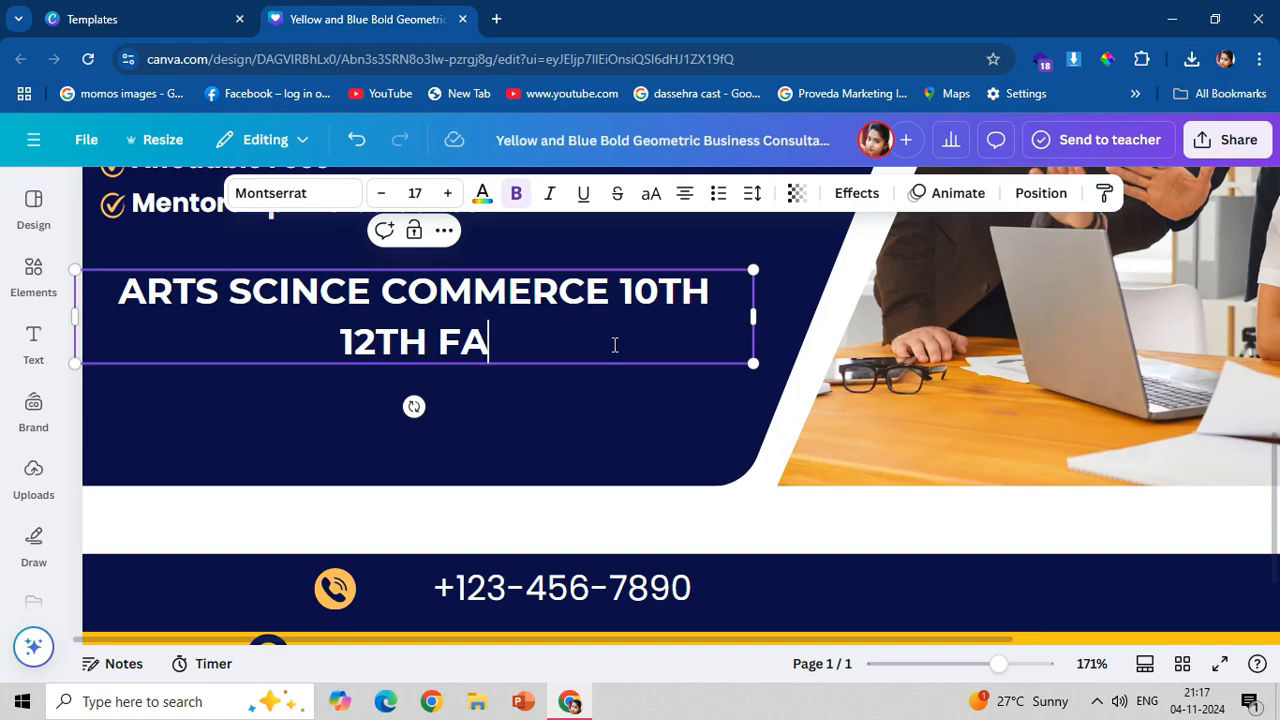
text(I)
text(L)
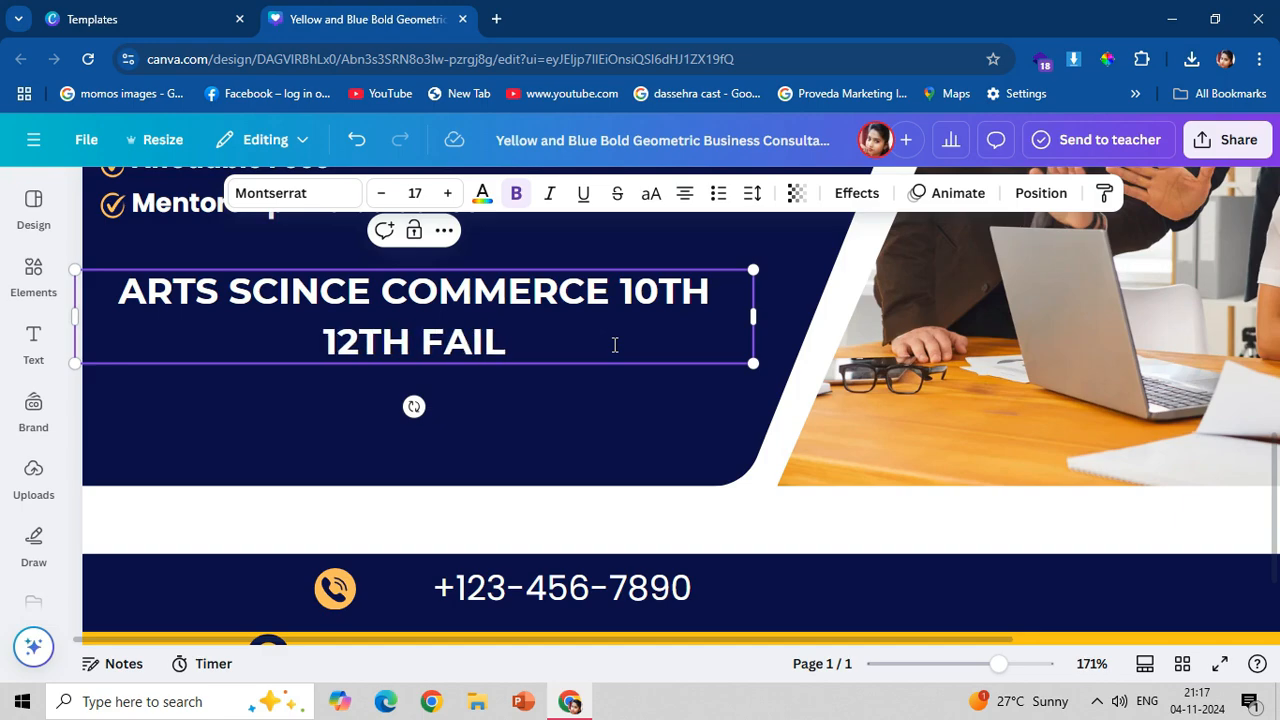
text(ED STU)
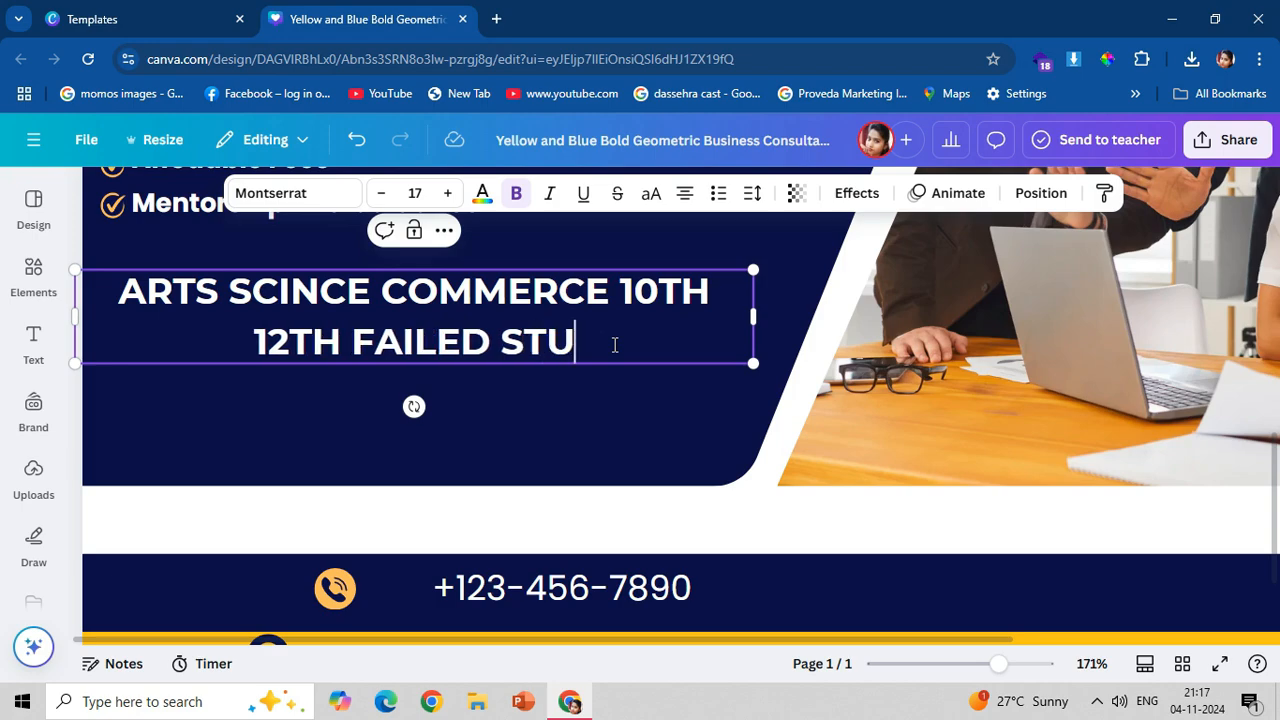
text(D)
text(E)
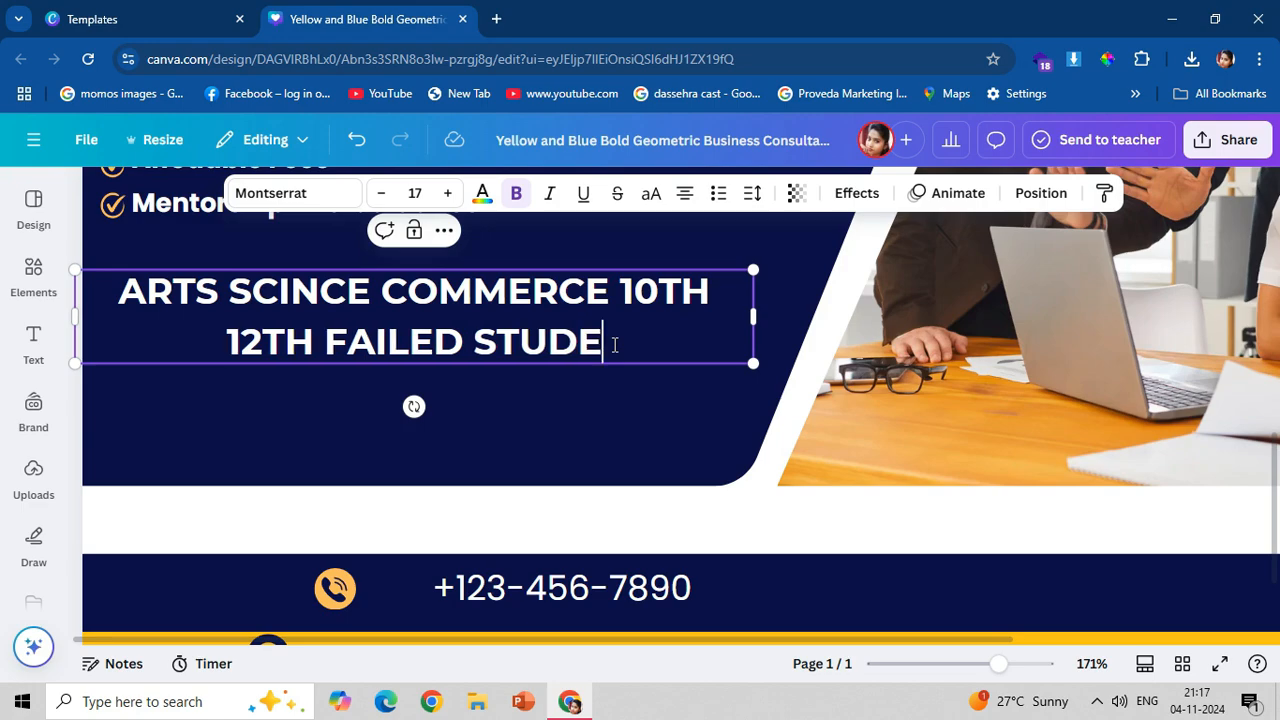
text(NT CA)
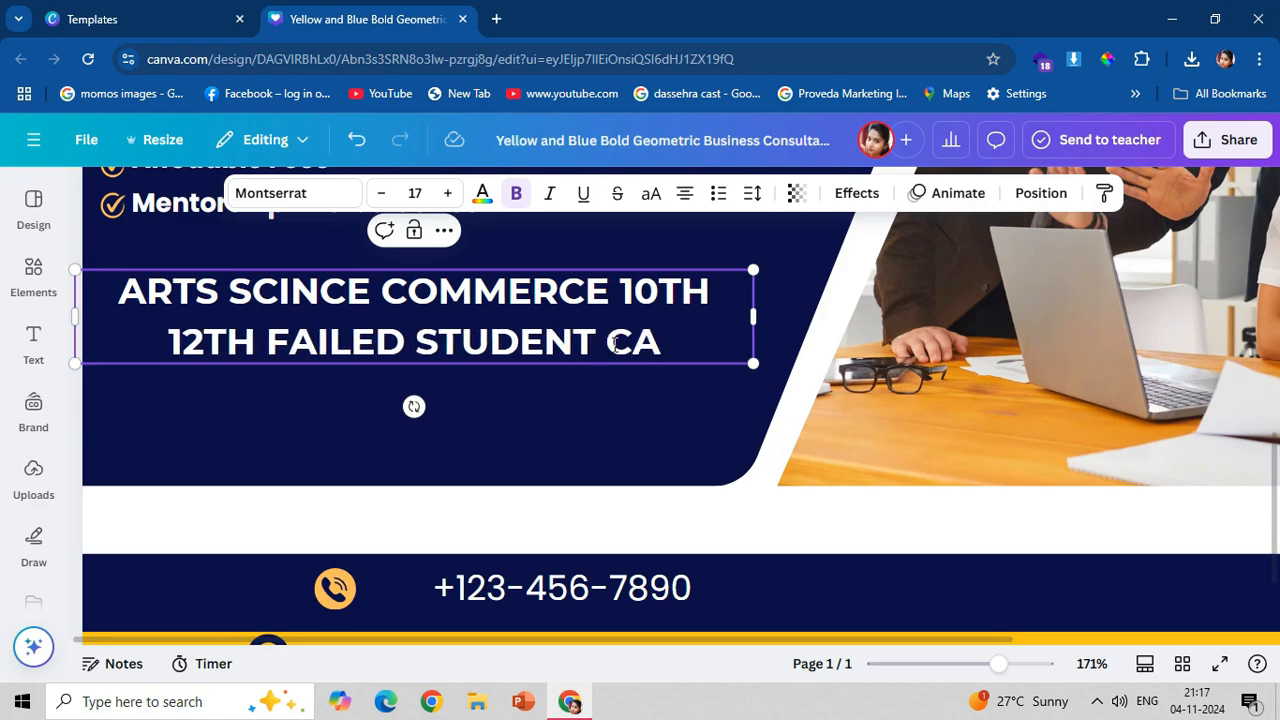
text(N PASS)
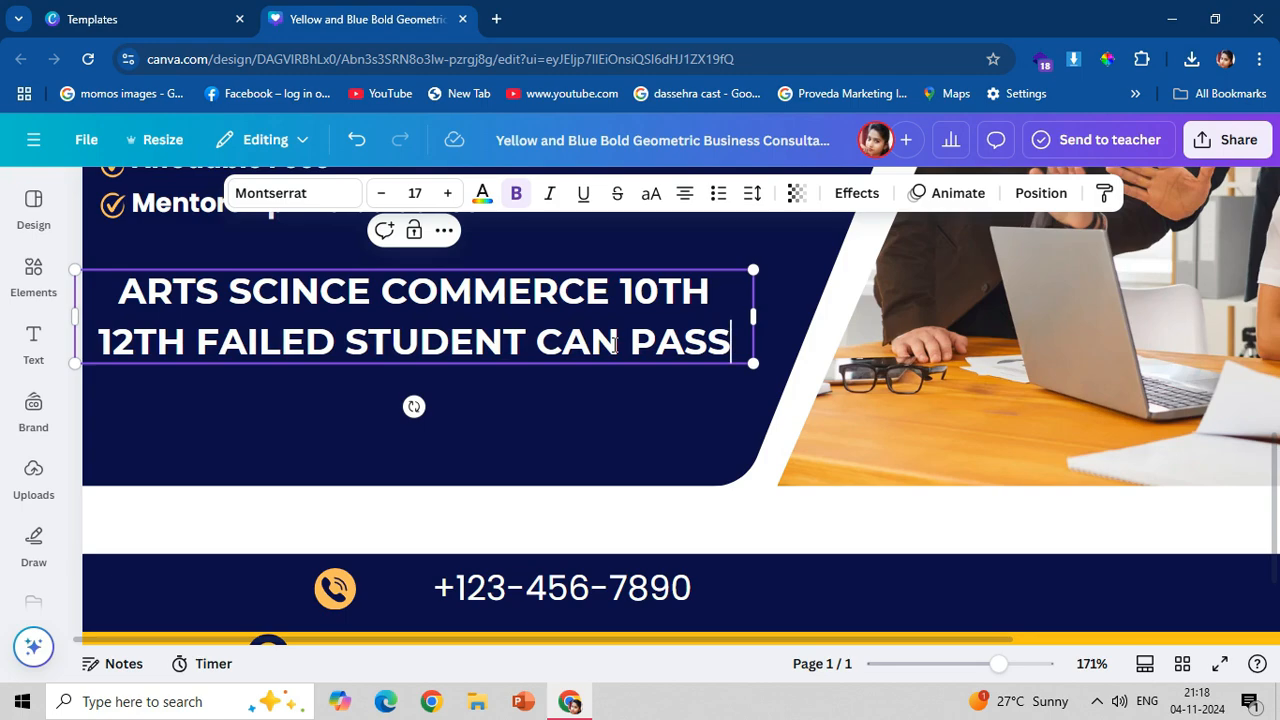
text(A)
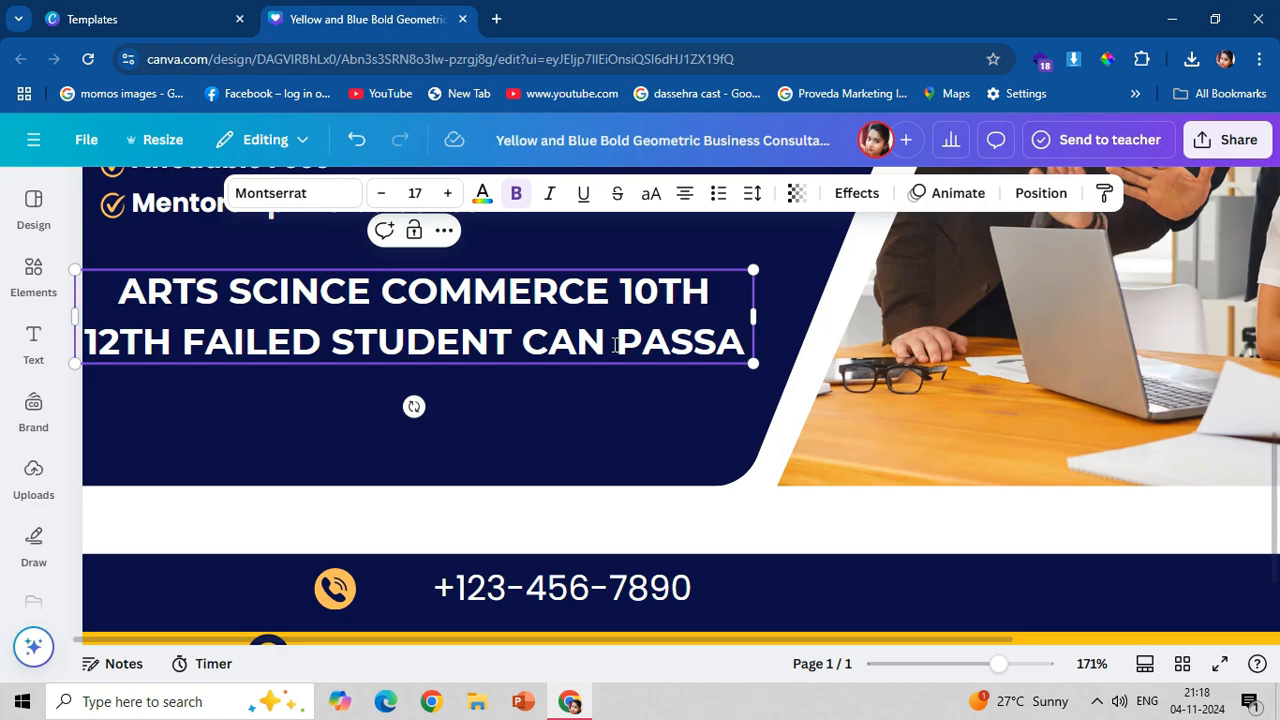
key(BackSpace)
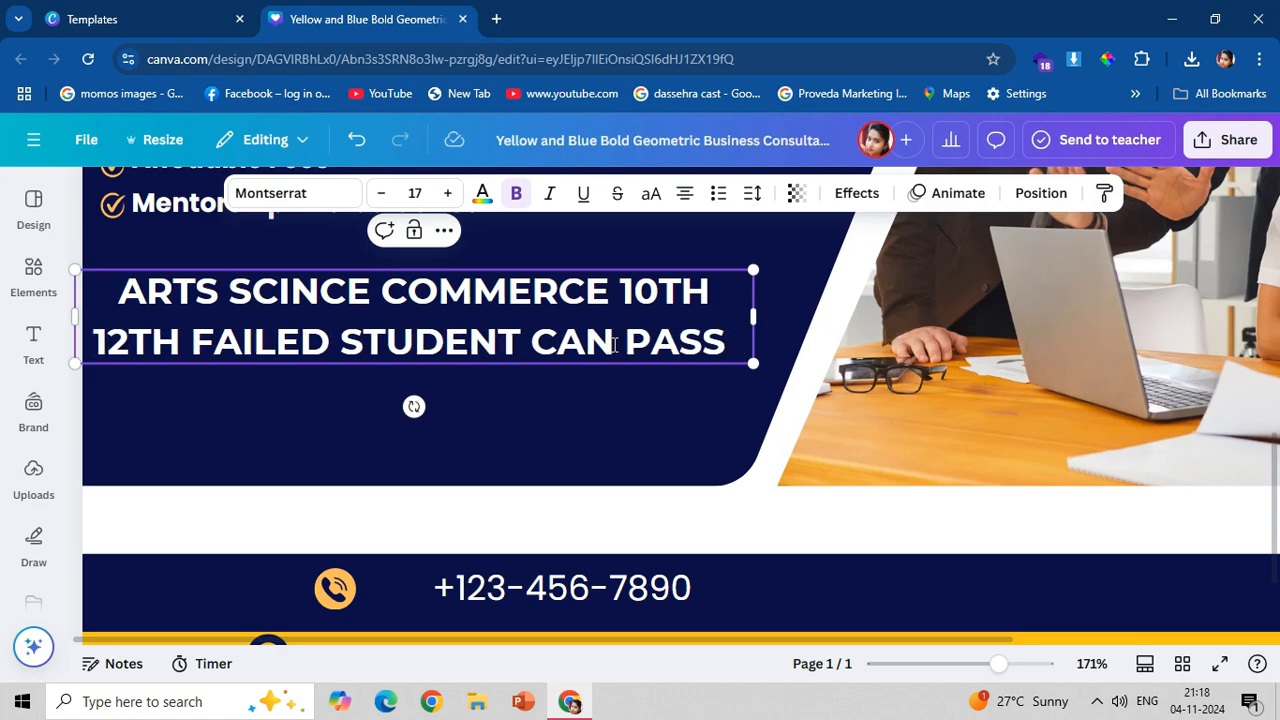
text(AI)
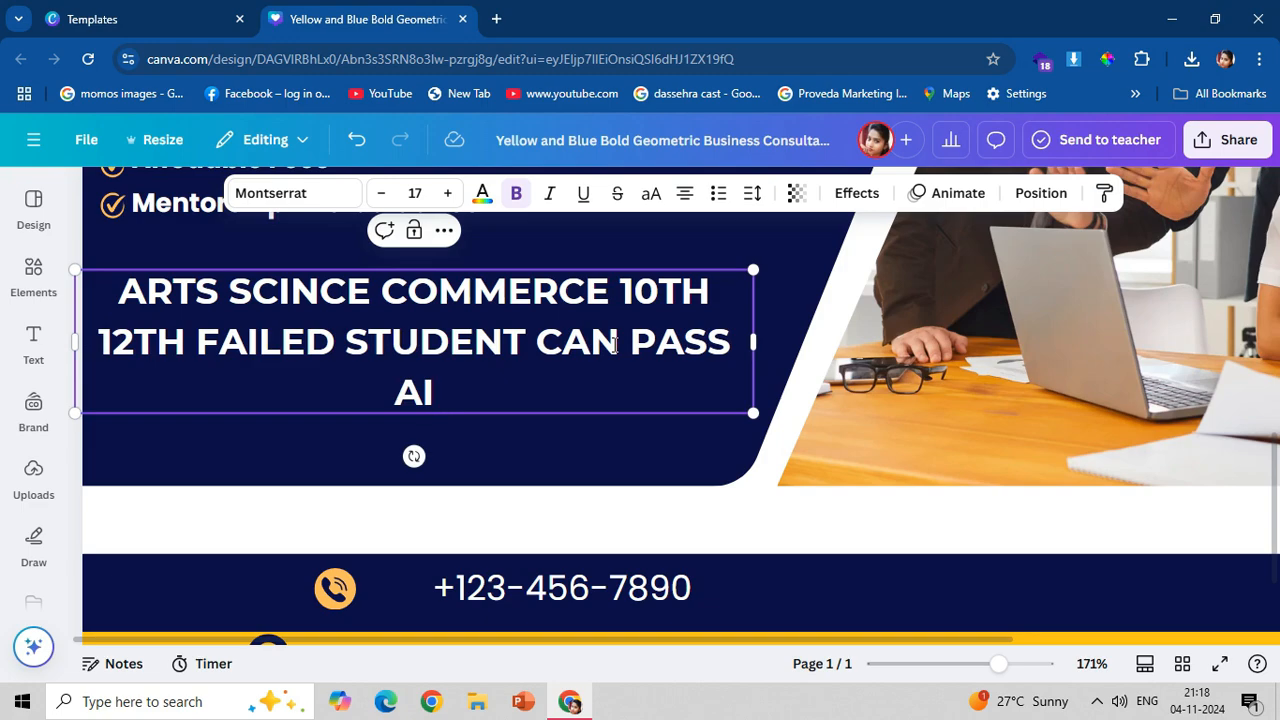
text(REC)
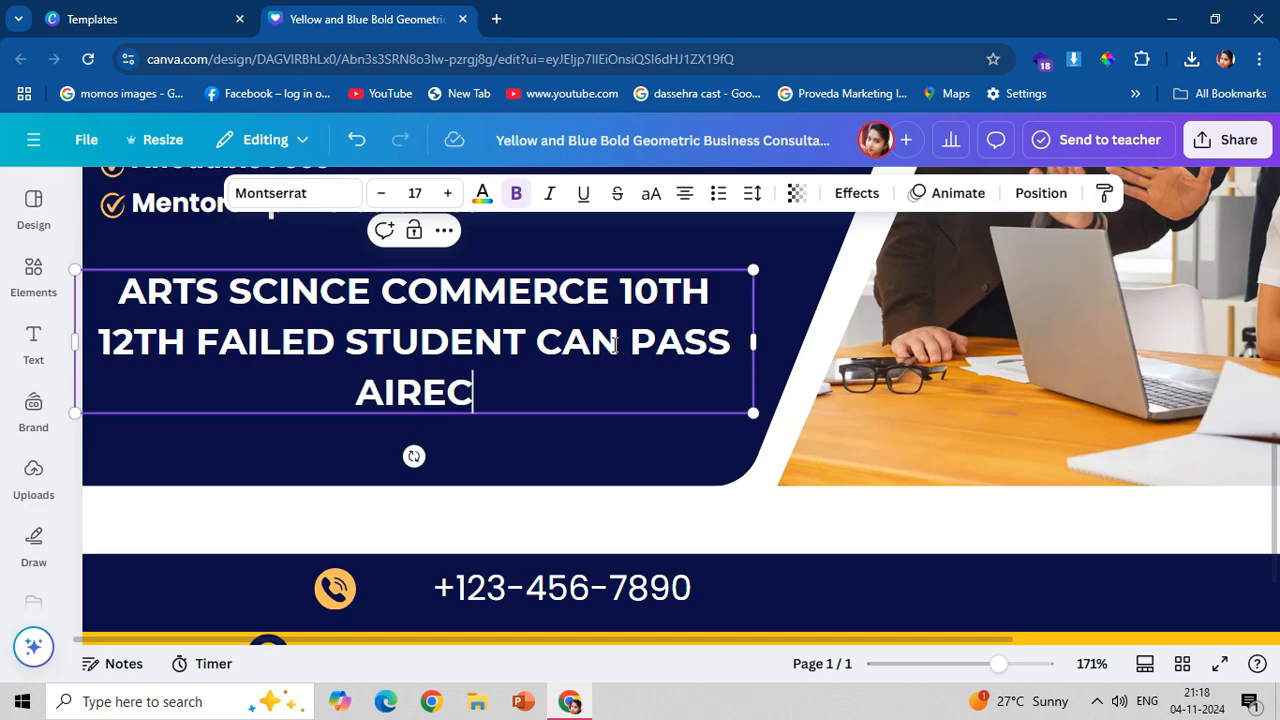
text(TLY)
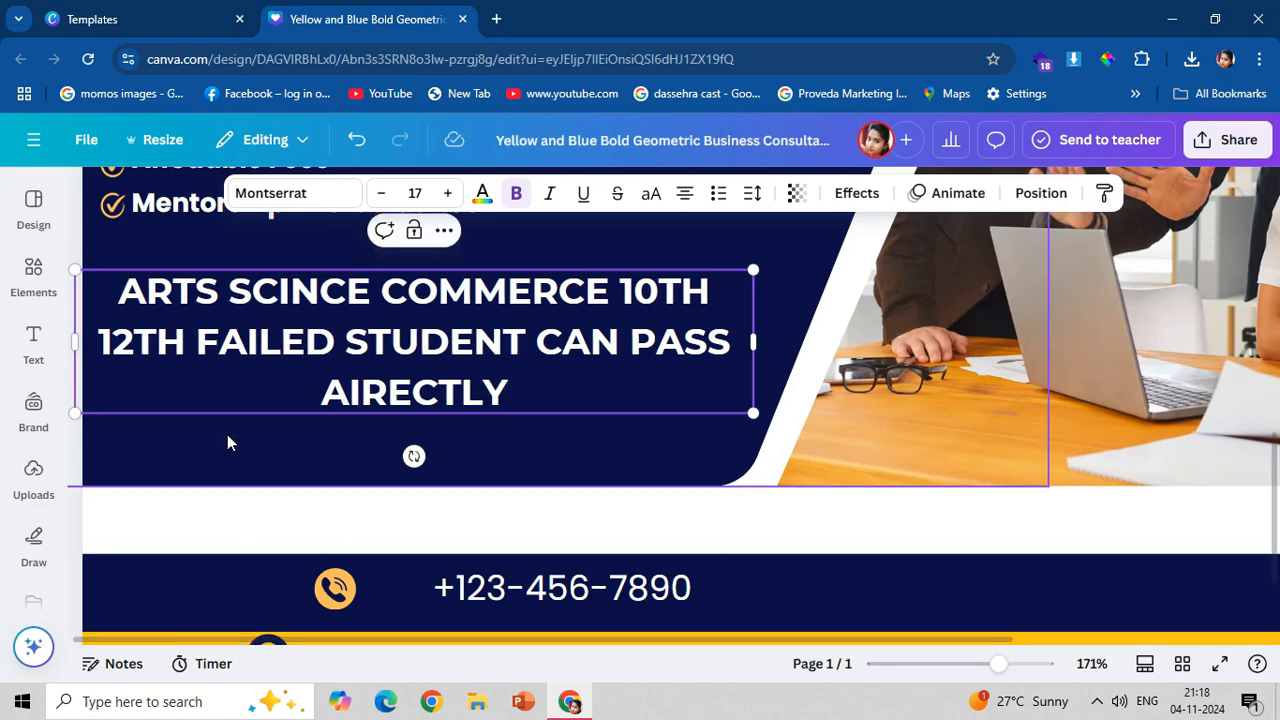
Move the text box slightly up, start a new line before "CAN PASS" and correct its last word to "DIRECTLY".
key(Escape)
drag(251, 366, 251, 337)
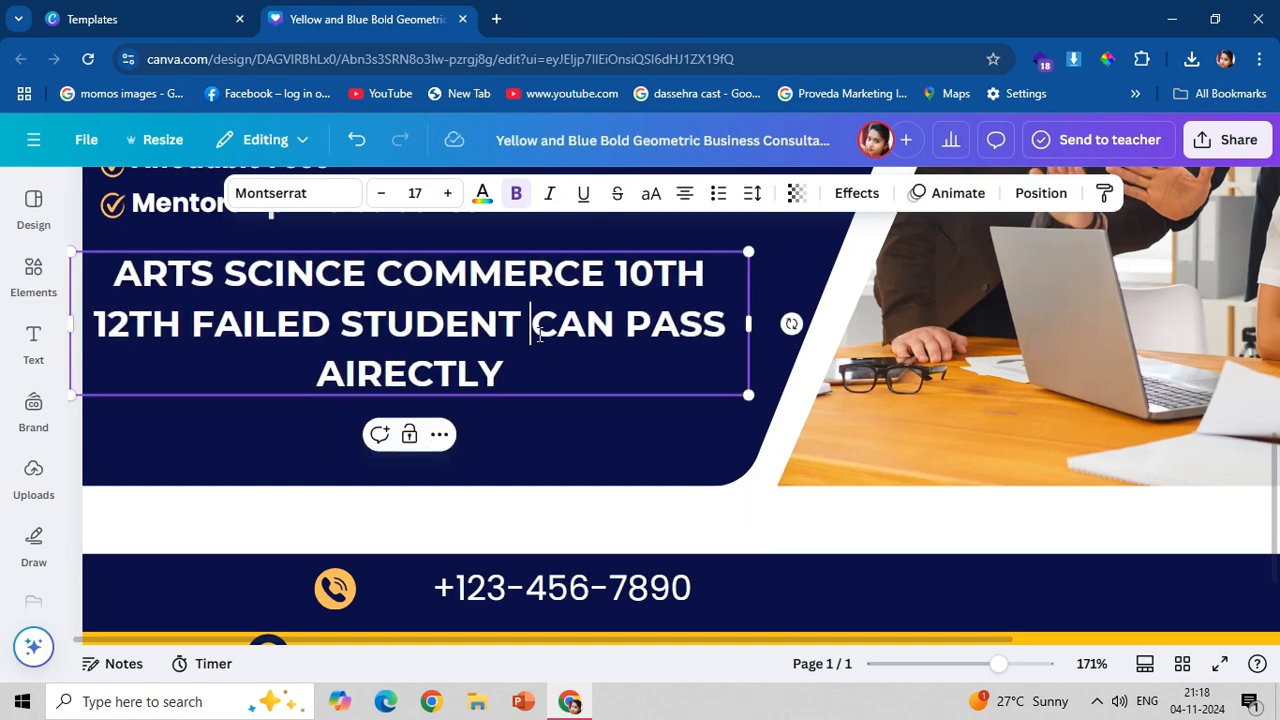
key(Return)
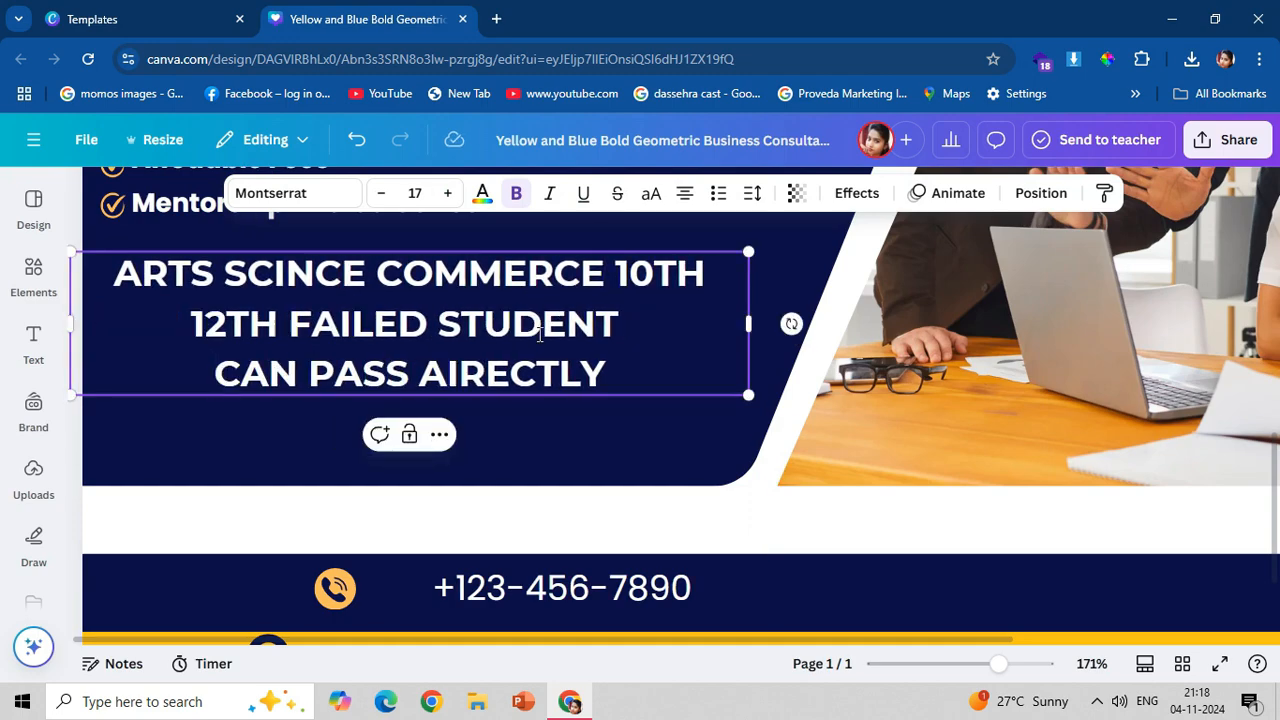
click(433, 377)
key(Delete)
text(D)
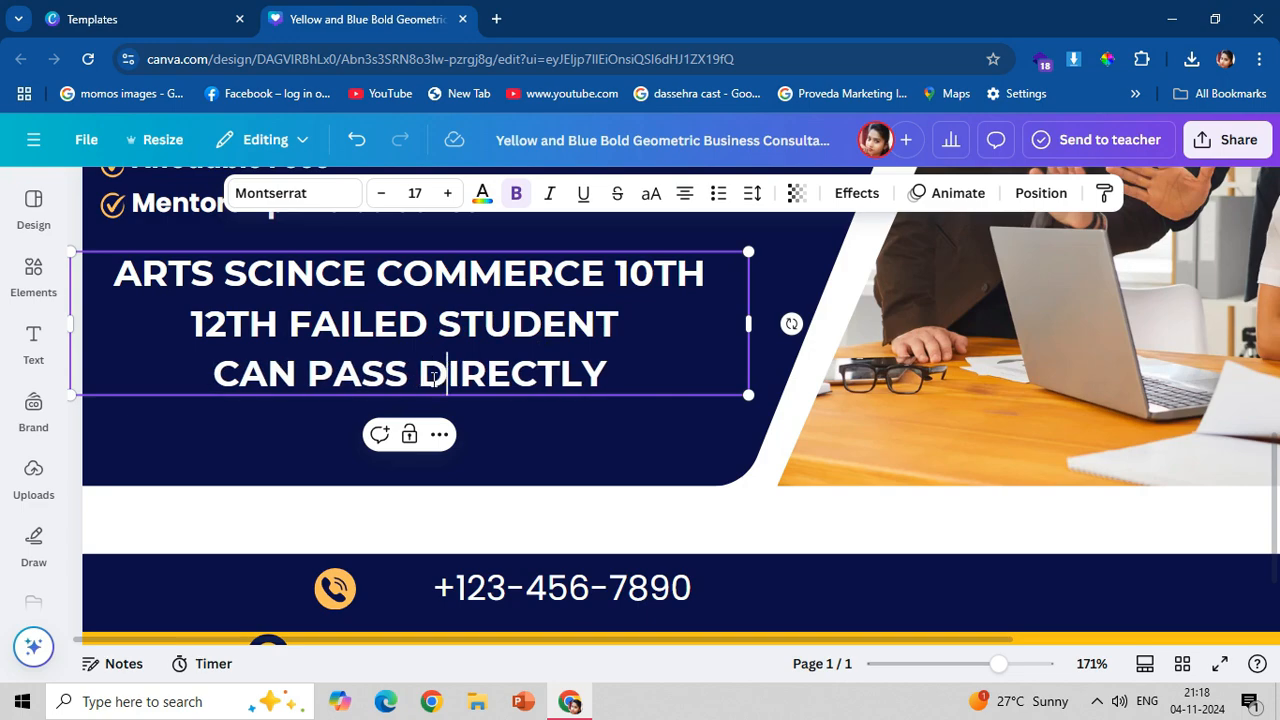
Recolour the line "CAN PASS DIRECTLY" light orange.
drag(214, 373, 697, 371)
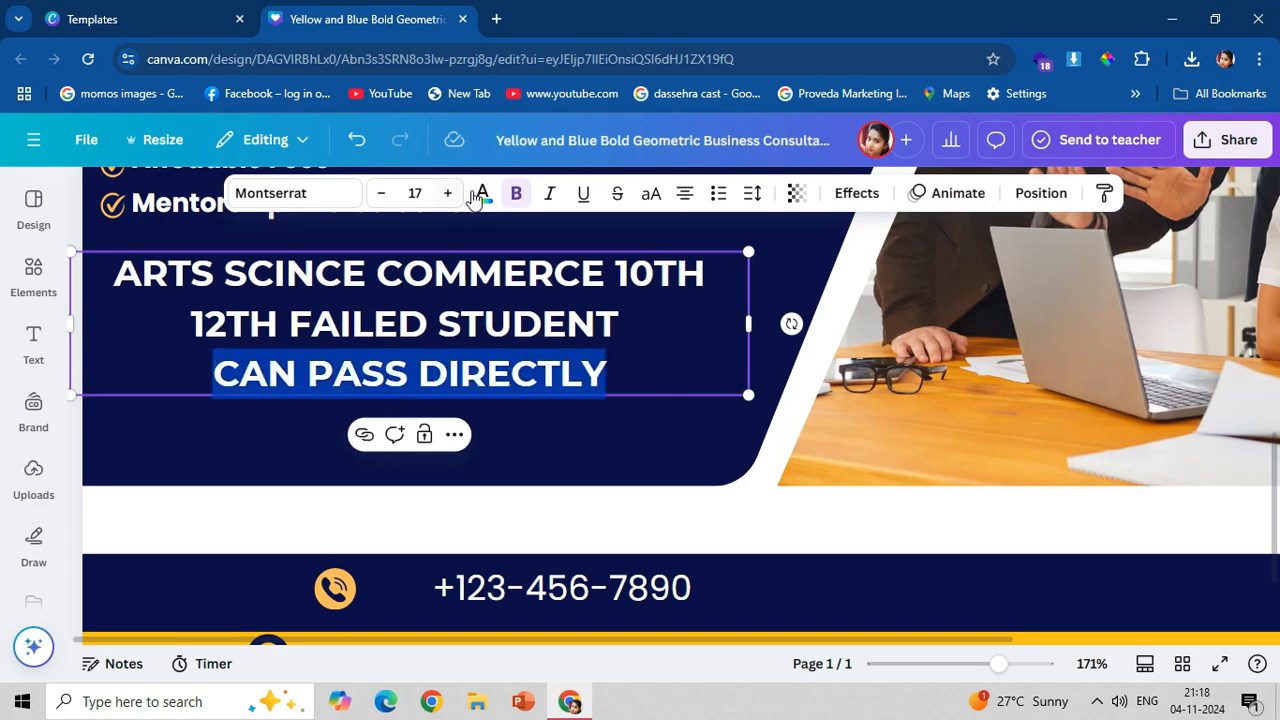
click(482, 193)
click(242, 344)
click(592, 421)
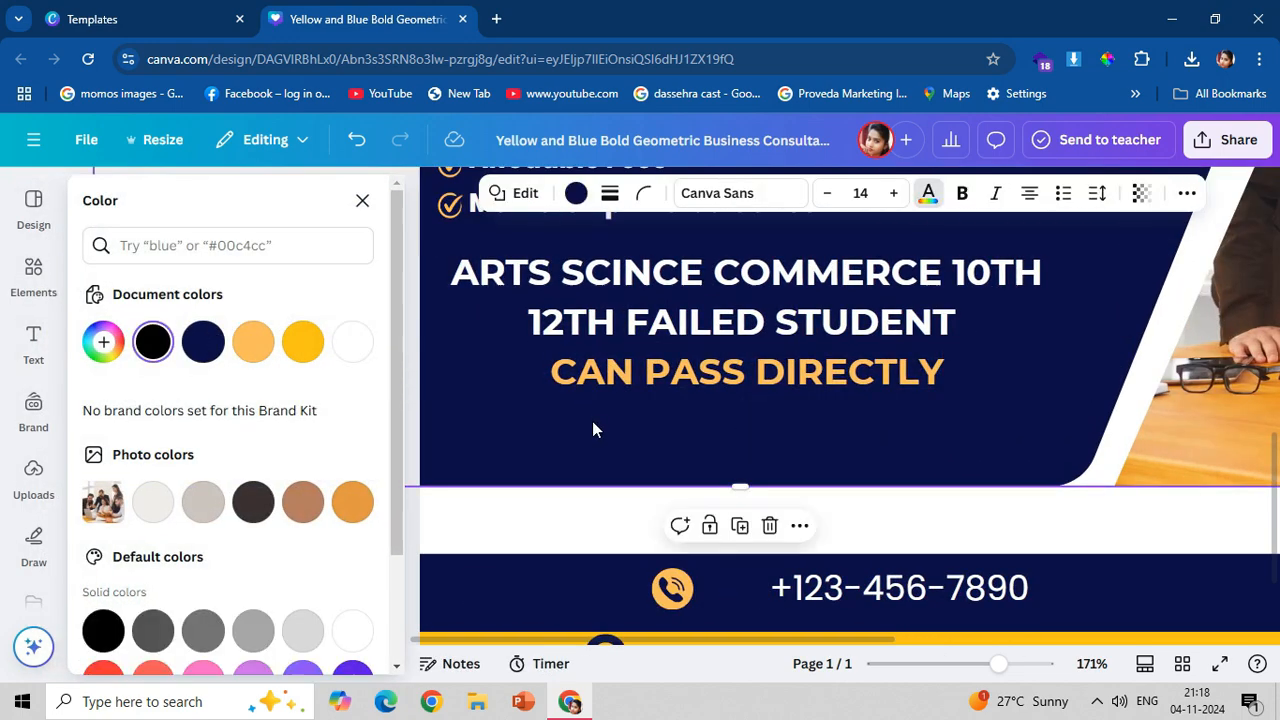
Enlarge the courses text to about size 18.1 and adjust its position within the navy panel.
click(651, 389)
mouse_move(409, 393)
mouse_down()
mouse_move(400, 410)
mouse_move(393, 397)
mouse_up()
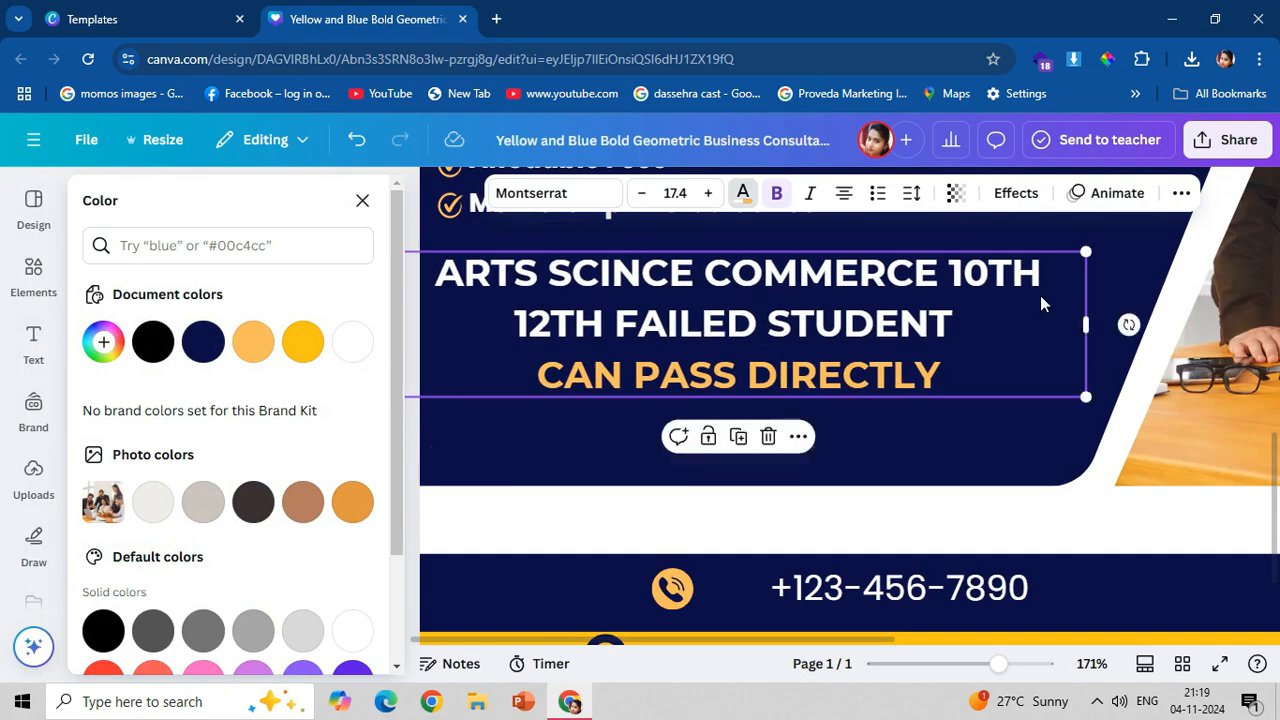
drag(1090, 255, 1118, 247)
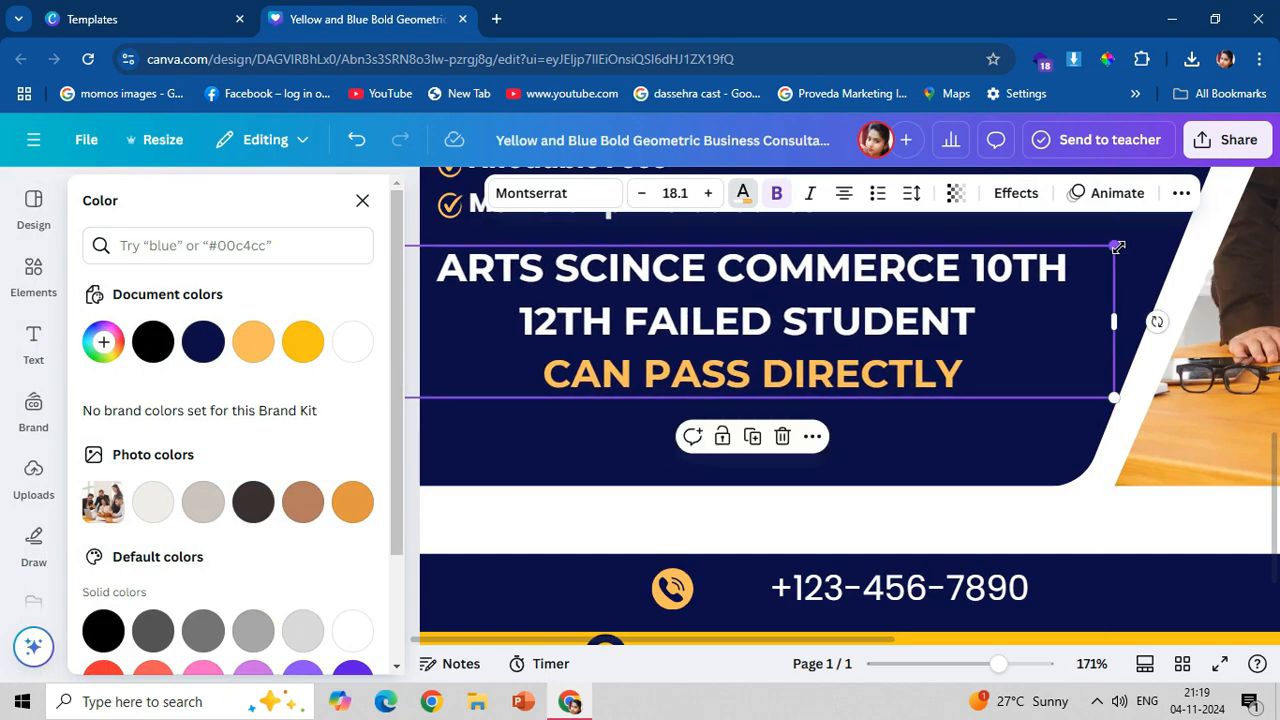
drag(718, 371, 717, 383)
Move the globe icon to the left end of the yellow band and place the website address directly beside it.
scroll(717, 384, down, 1)
scroll(722, 430, up, 1)
scroll(726, 472, down, 2)
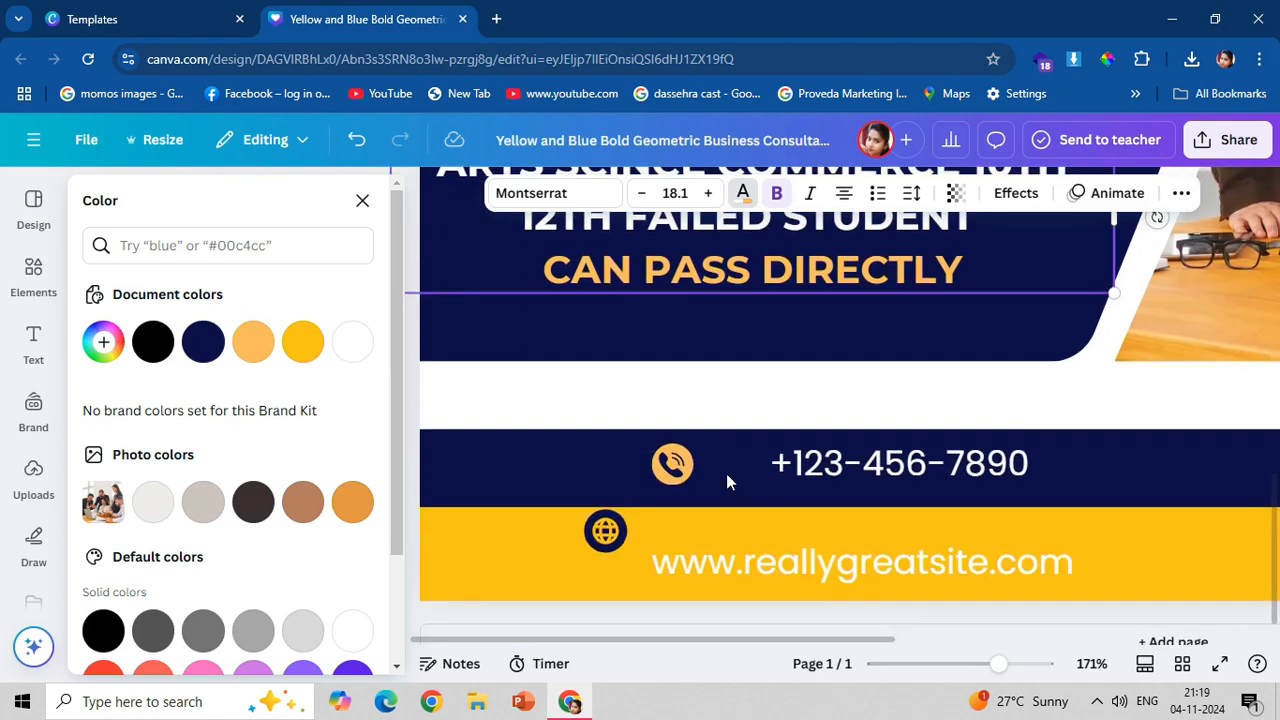
click(361, 205)
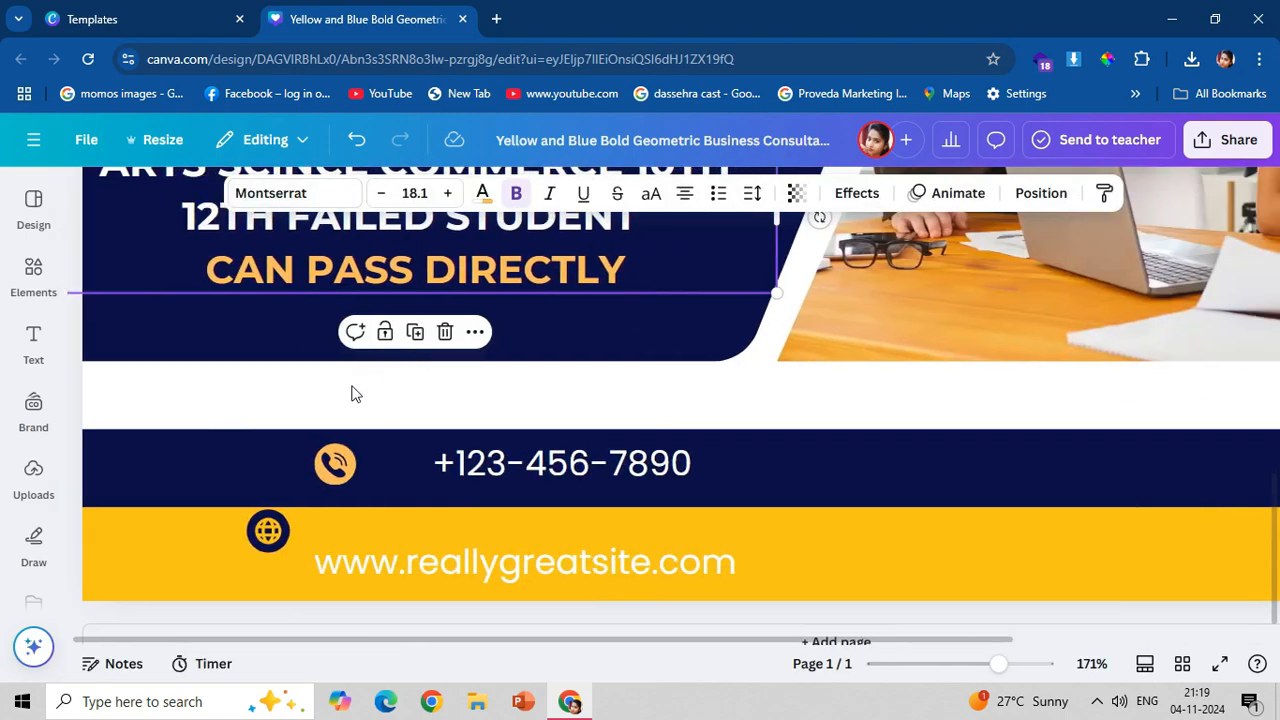
click(341, 467)
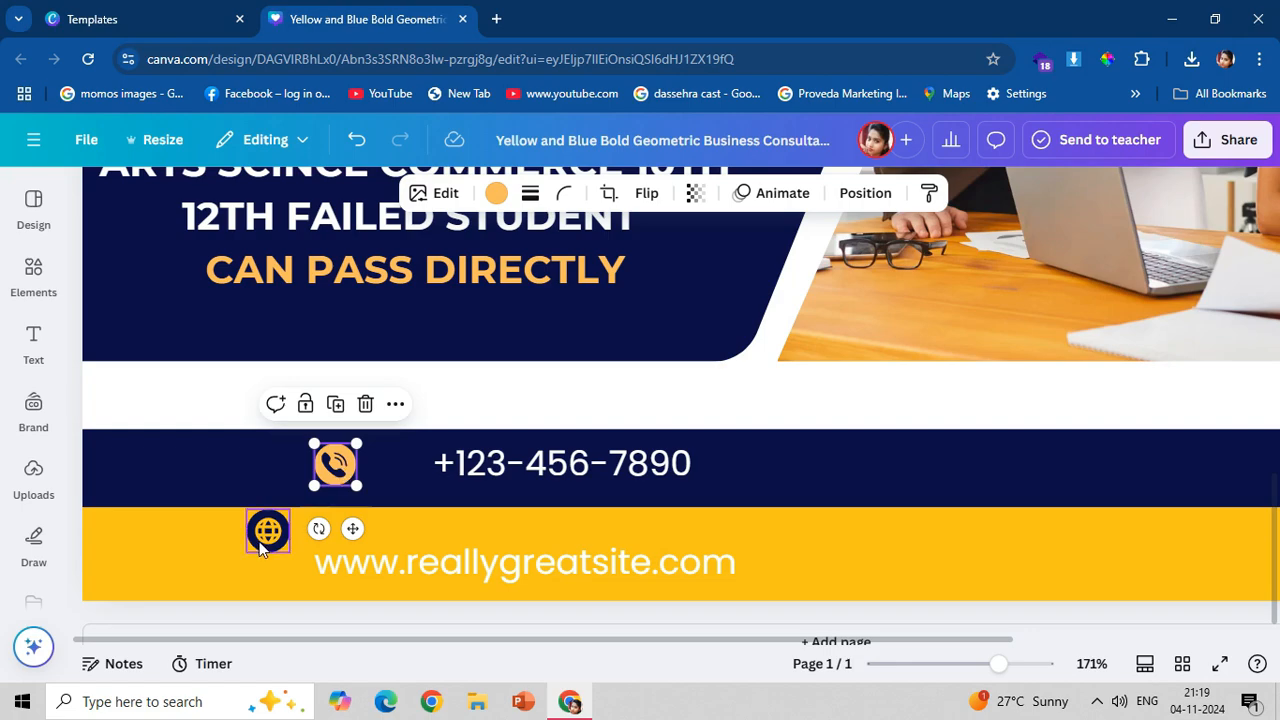
drag(262, 537, 107, 592)
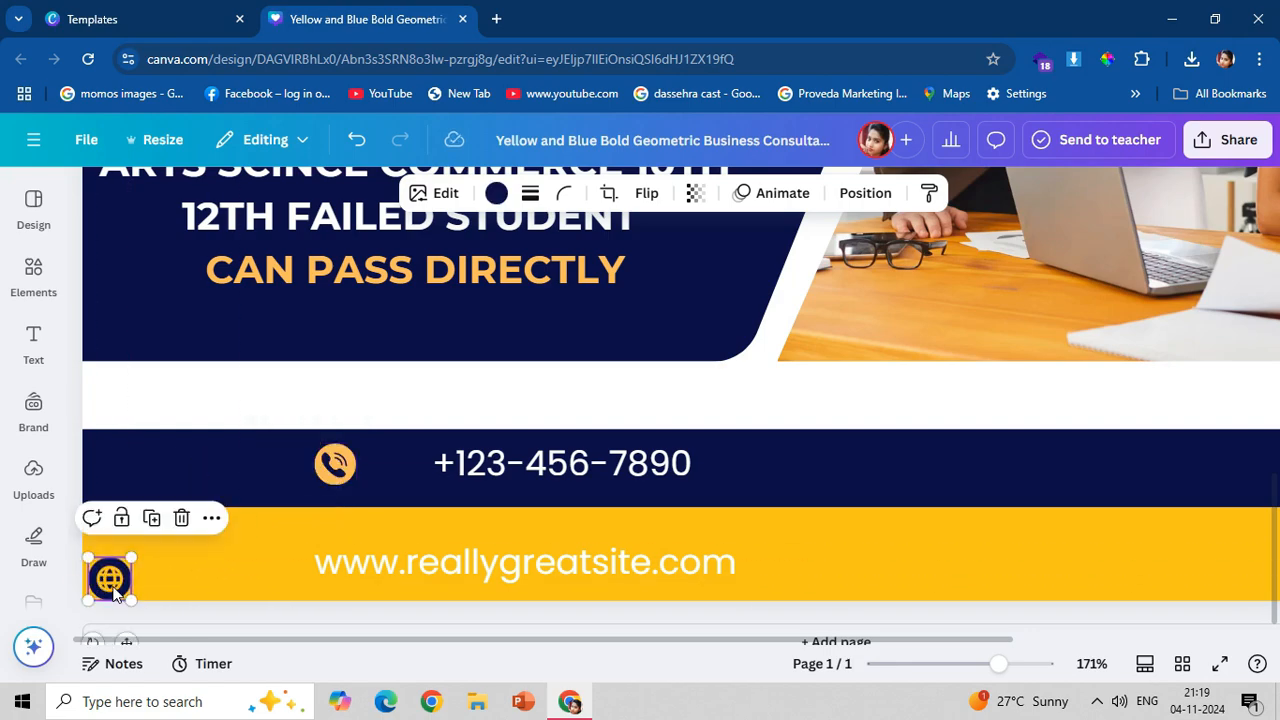
drag(370, 574, 186, 578)
Recolour the website address navy and make it bold.
click(482, 193)
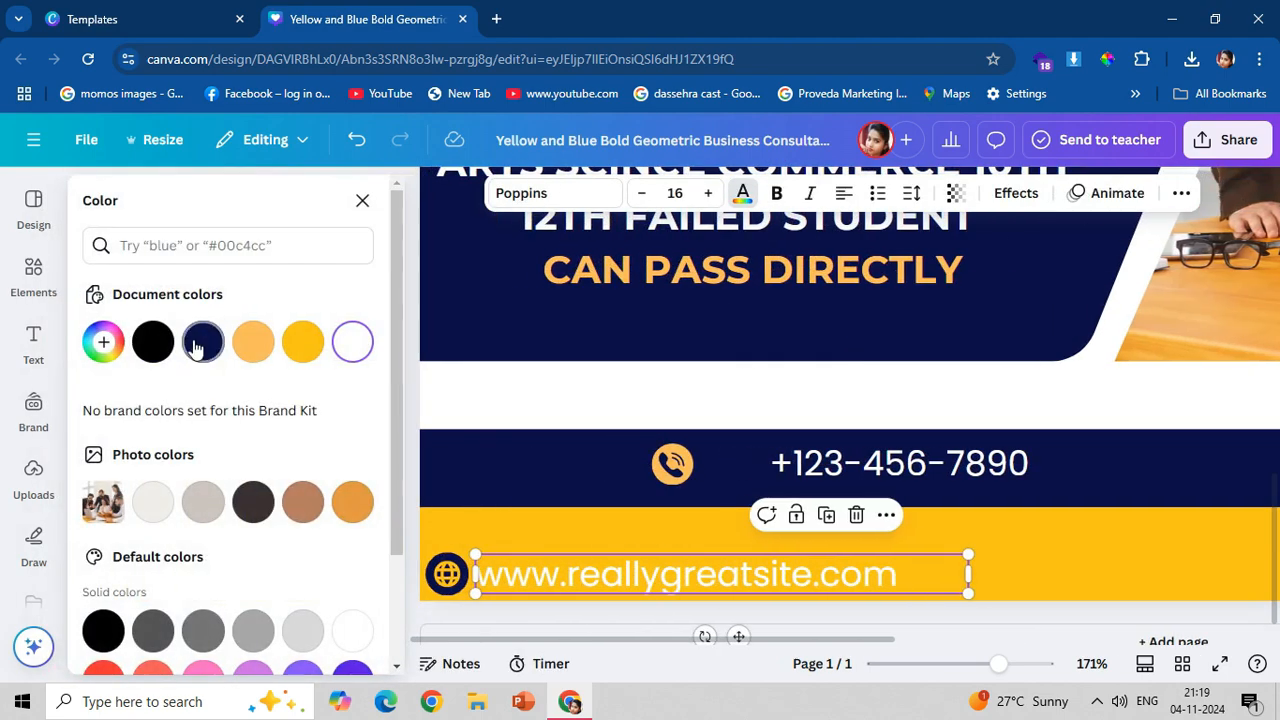
click(197, 347)
double_click(567, 570)
click(776, 193)
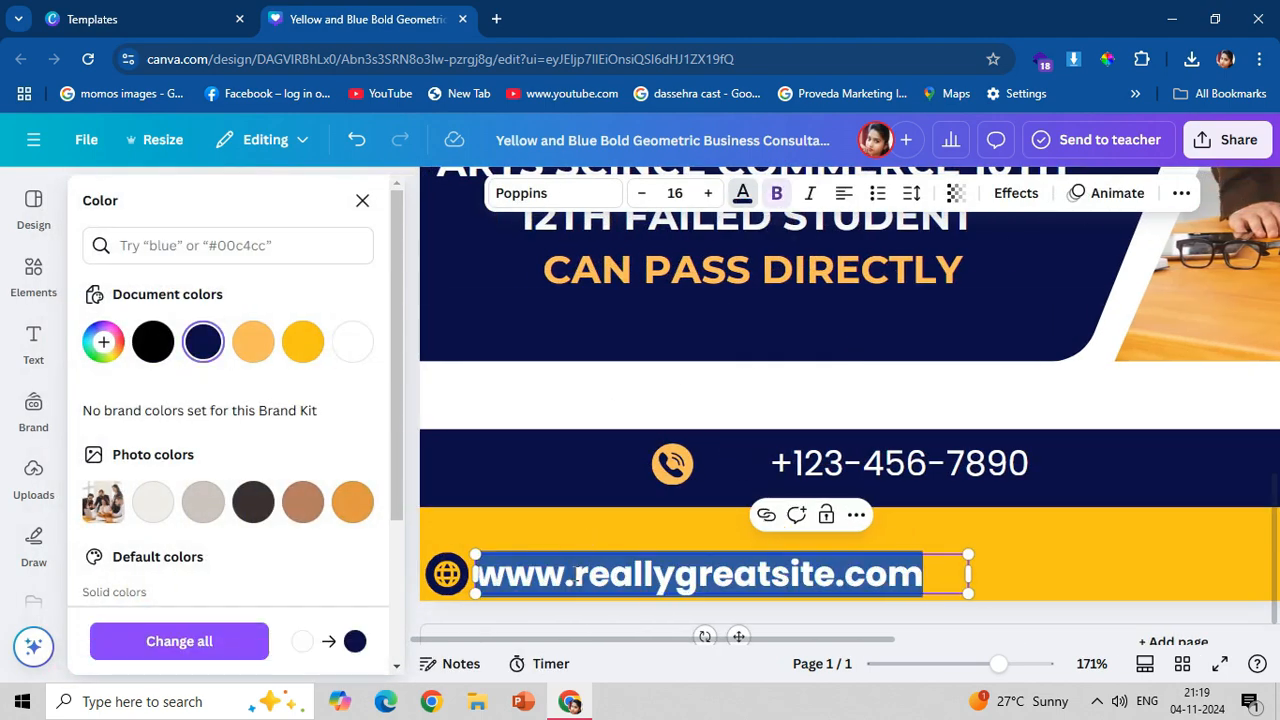
Replace the website address in the yellow band with "wwwaaetclasses.in".
text(www.AA)
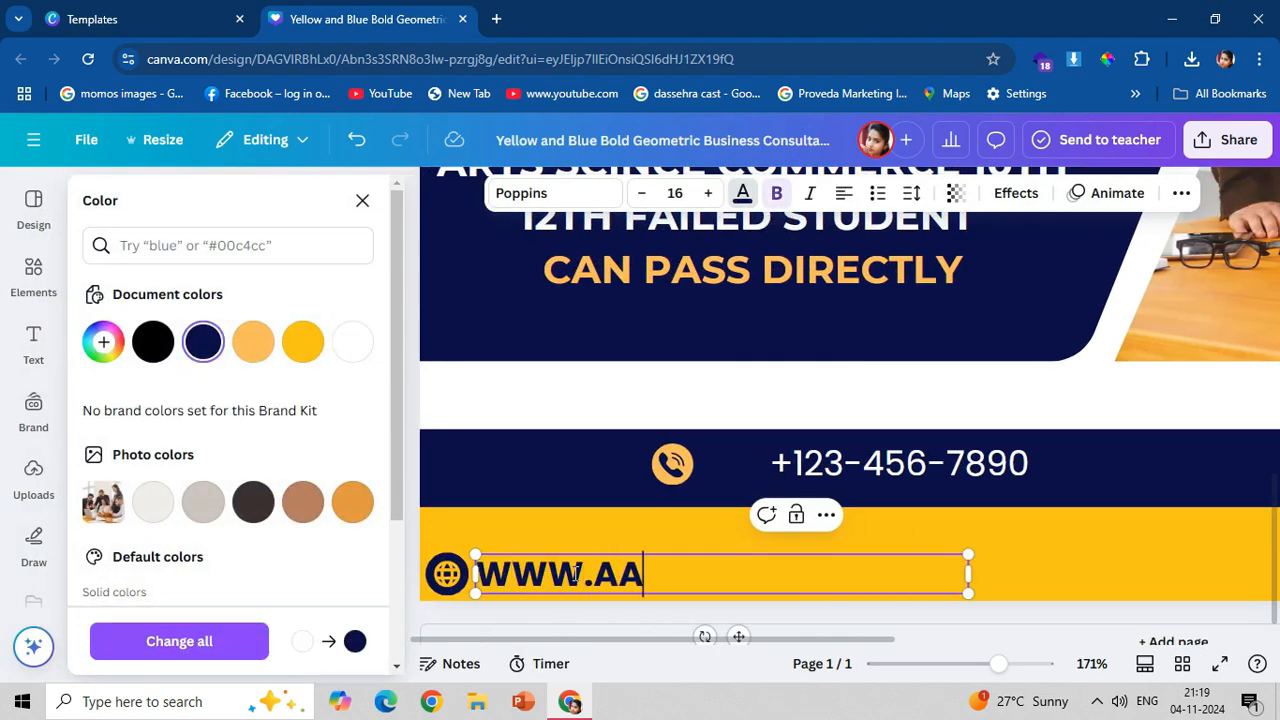
key(BackSpace)
key(BackSpace)
key(BackSpace)
key(BackSpace)
key(BackSpace)
key(BackSpace)
key(BackSpace)
key(BackSpace)
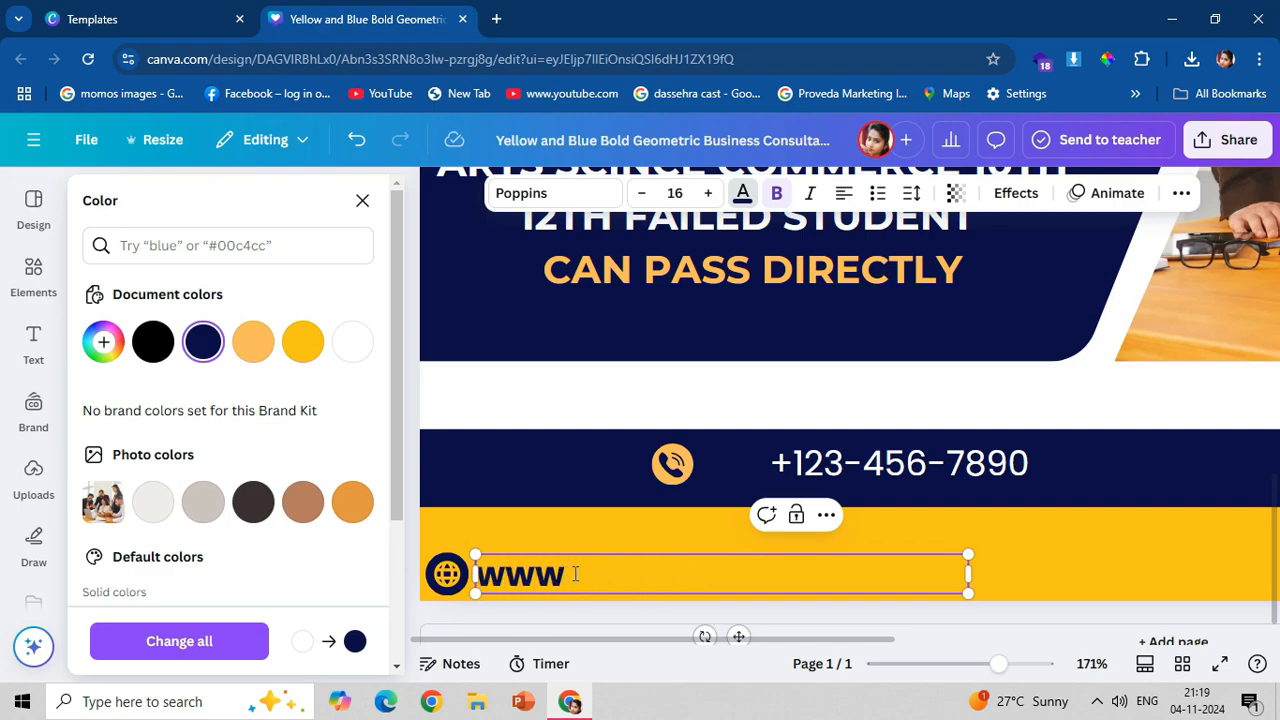
text(wwwaaetclasses.in)
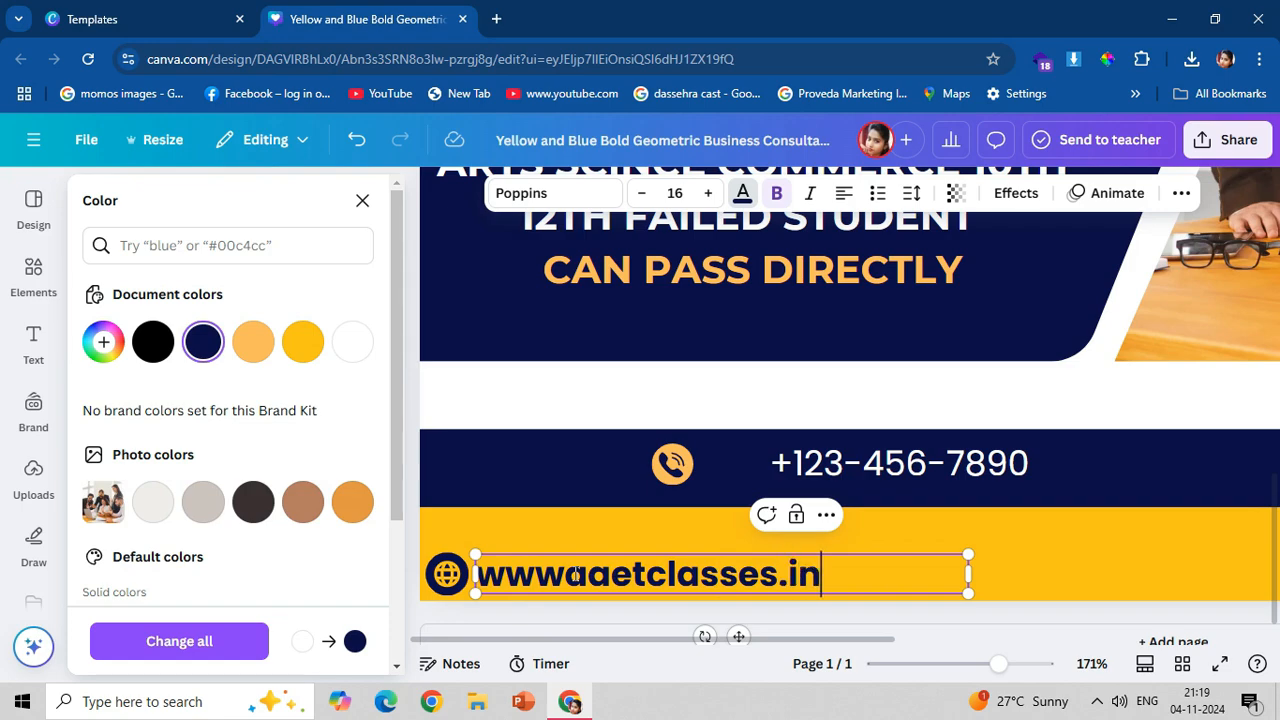
click(1128, 520)
Move the phone icon above the globe icon and lower the yellow band's upper edge to make the band thinner.
click(675, 467)
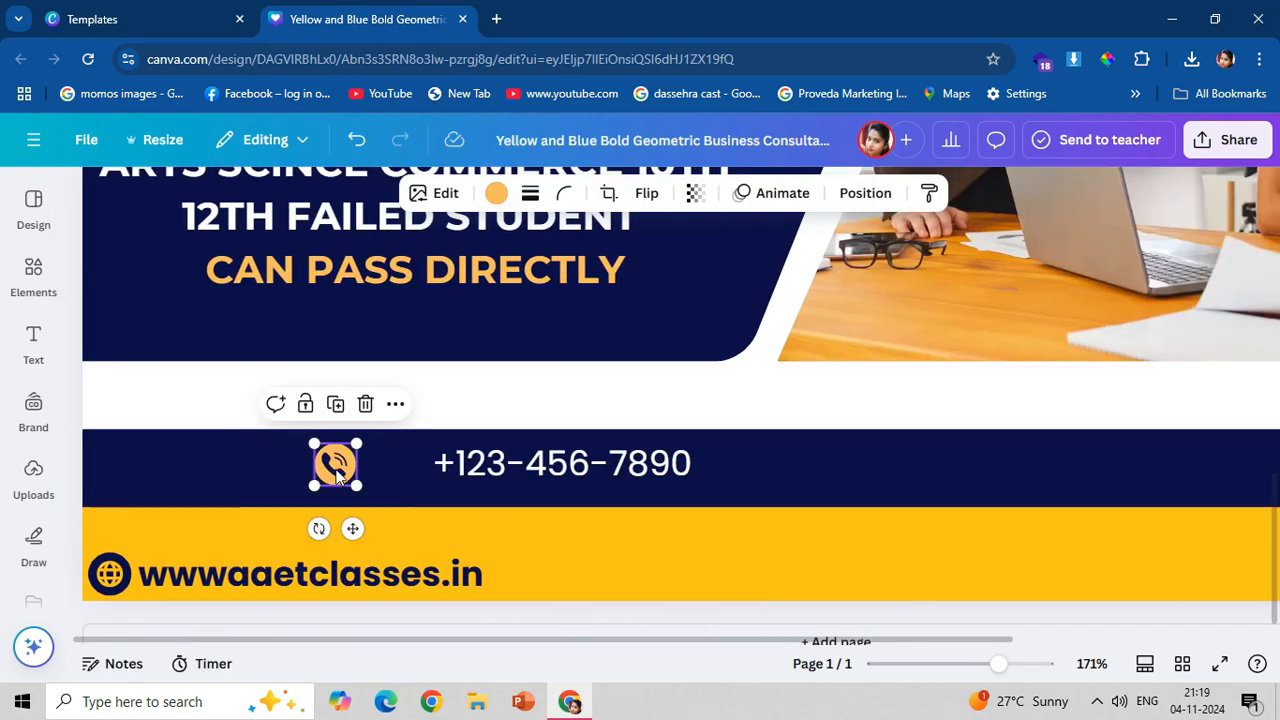
drag(340, 478, 114, 500)
click(622, 565)
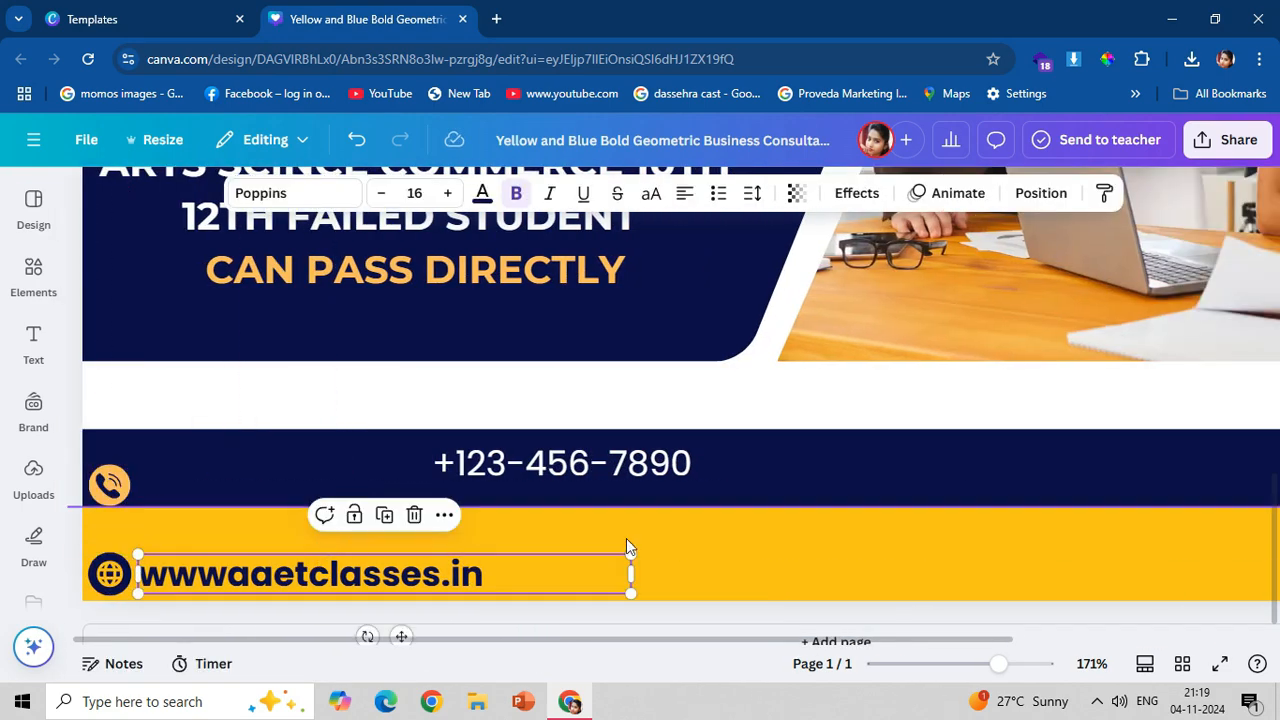
drag(935, 640, 1127, 603)
click(1064, 537)
drag(487, 507, 490, 533)
drag(400, 641, 226, 641)
Centre the globe icon and website address vertically in the yellow band, and place the phone icon and number together in the navy band above.
click(111, 471)
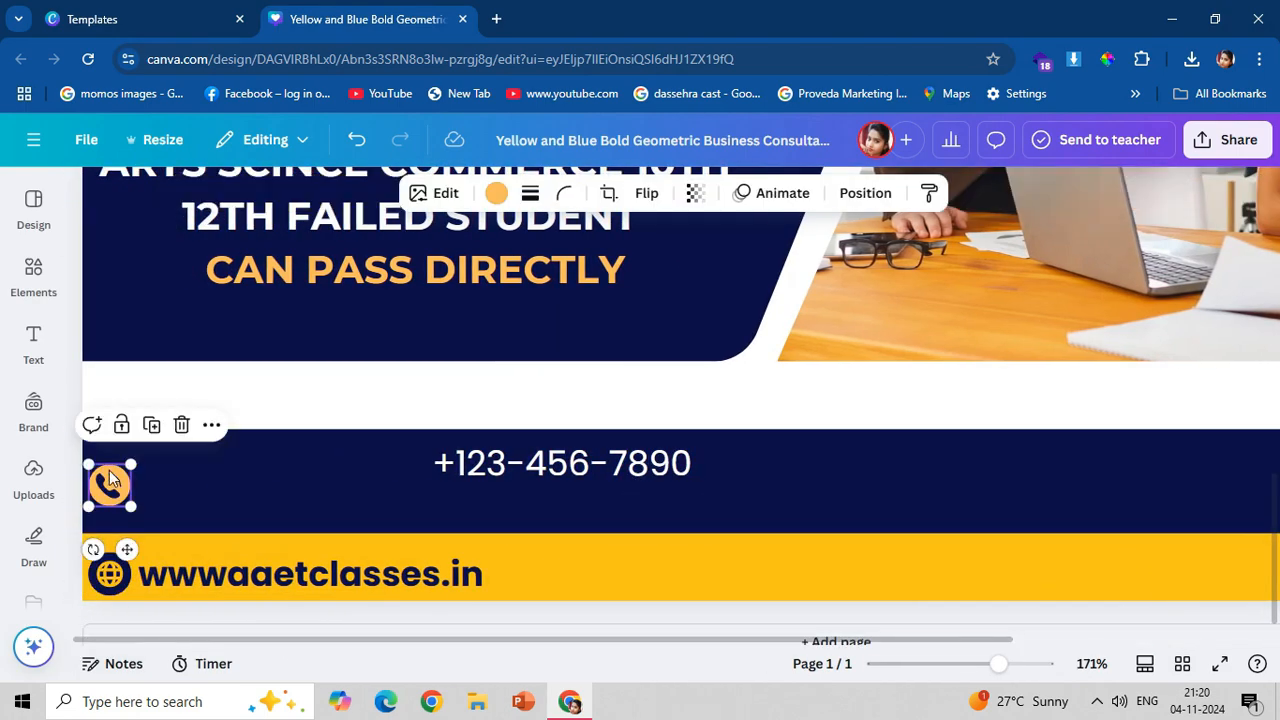
drag(108, 487, 108, 506)
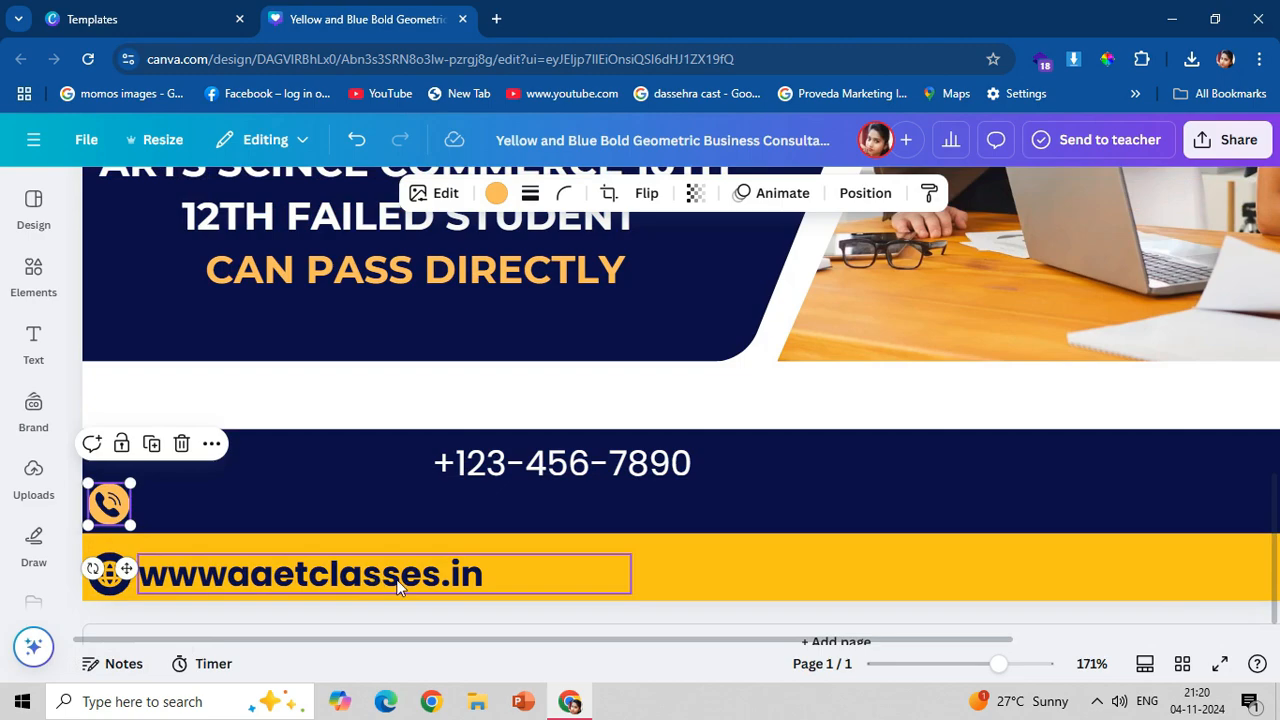
click(108, 574)
click(183, 580)
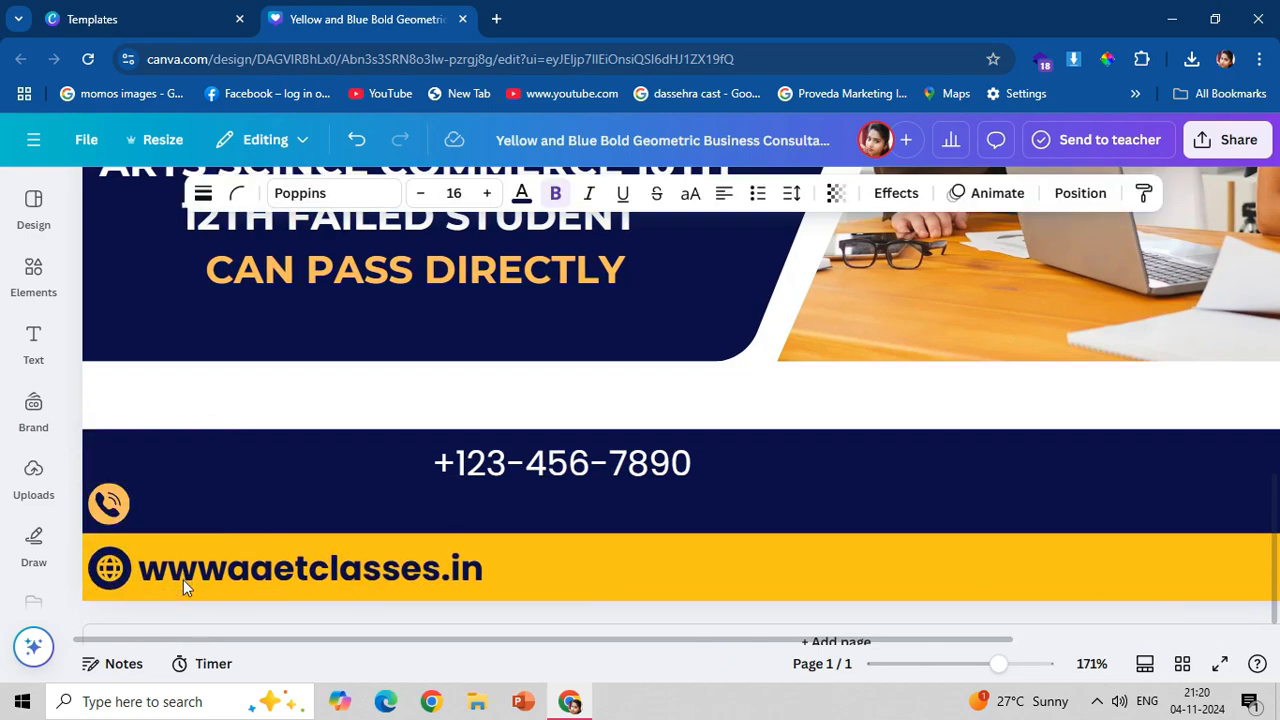
click(110, 505)
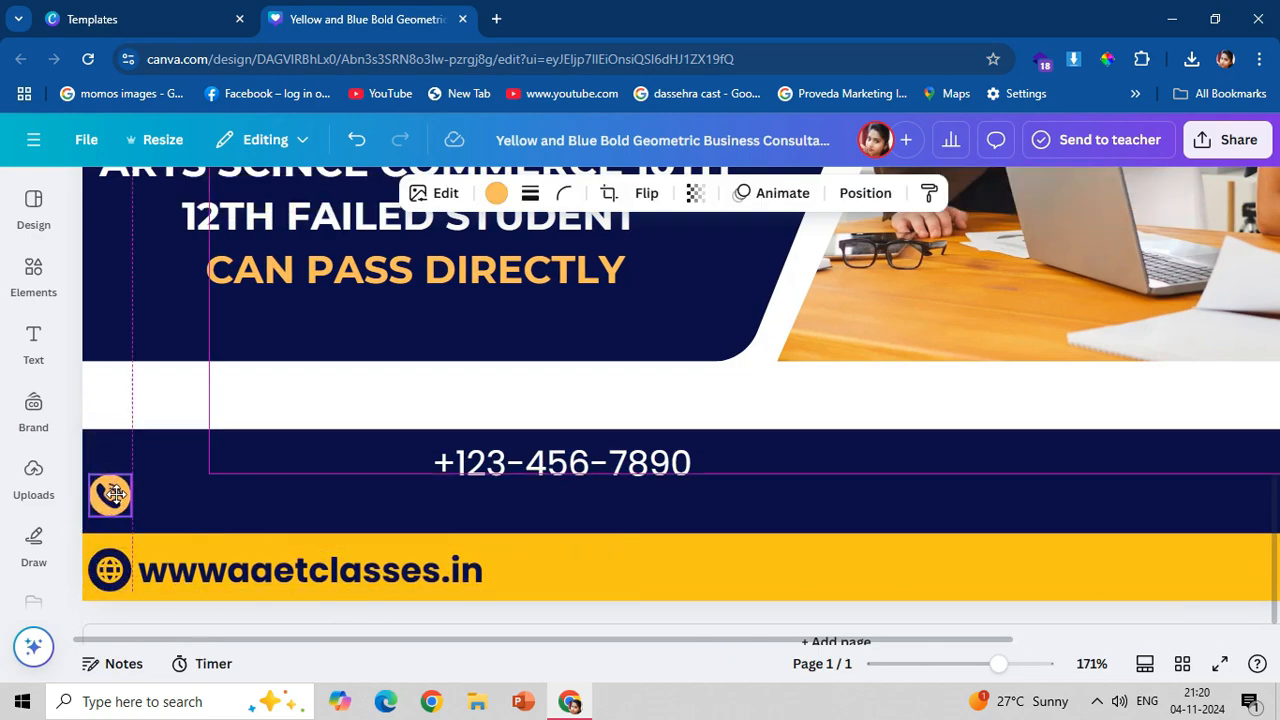
drag(538, 464, 244, 507)
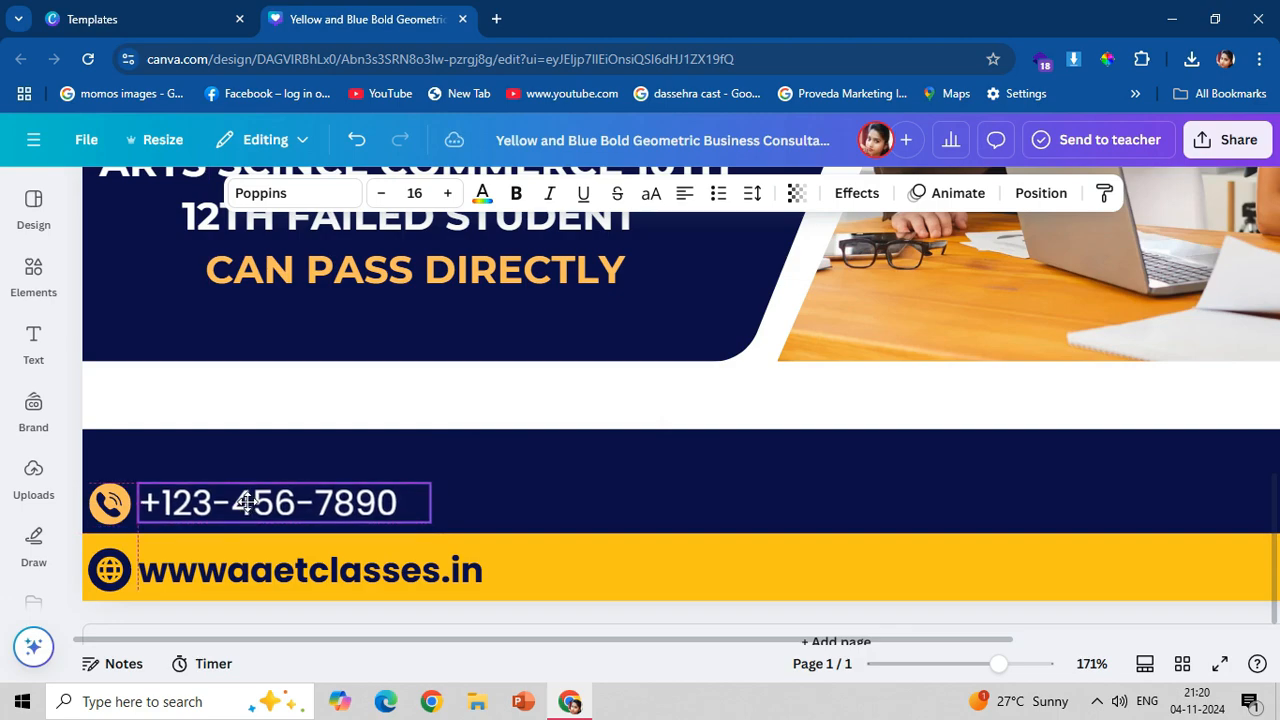
click(105, 508)
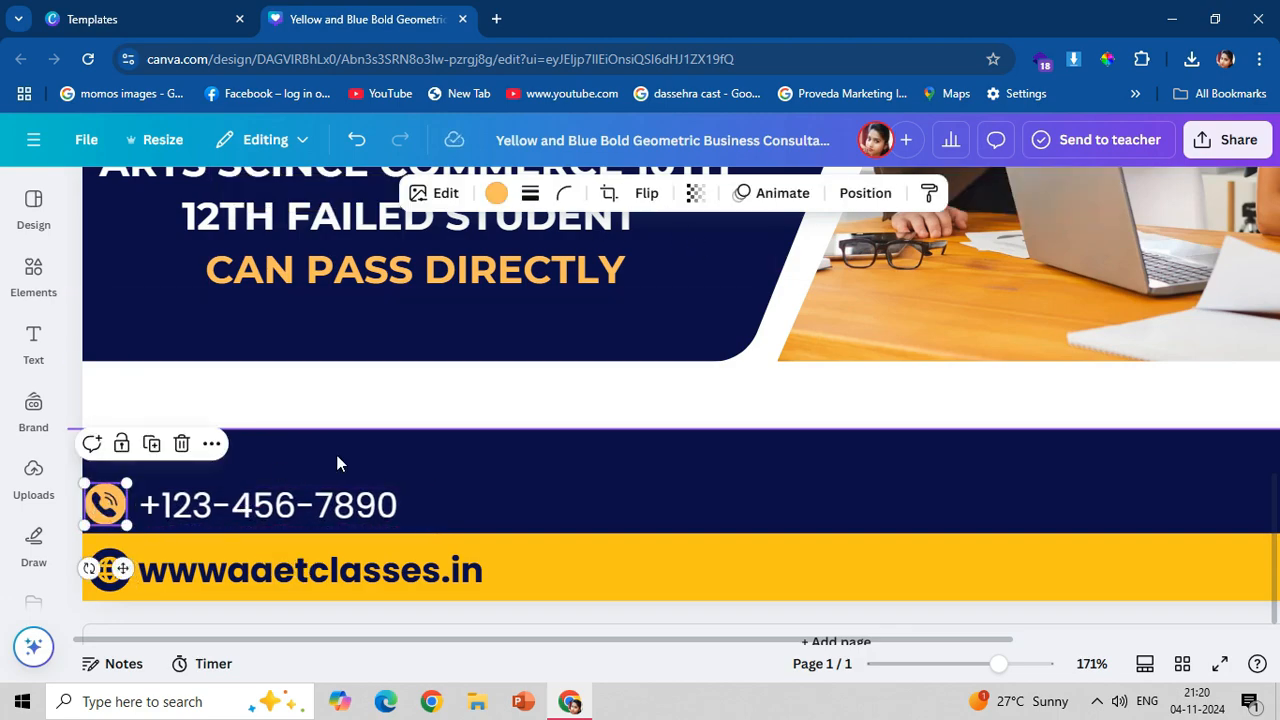
Make the phone number bold, replace it with the first contact number, and widen the text box to fit one line.
click(300, 505)
click(518, 196)
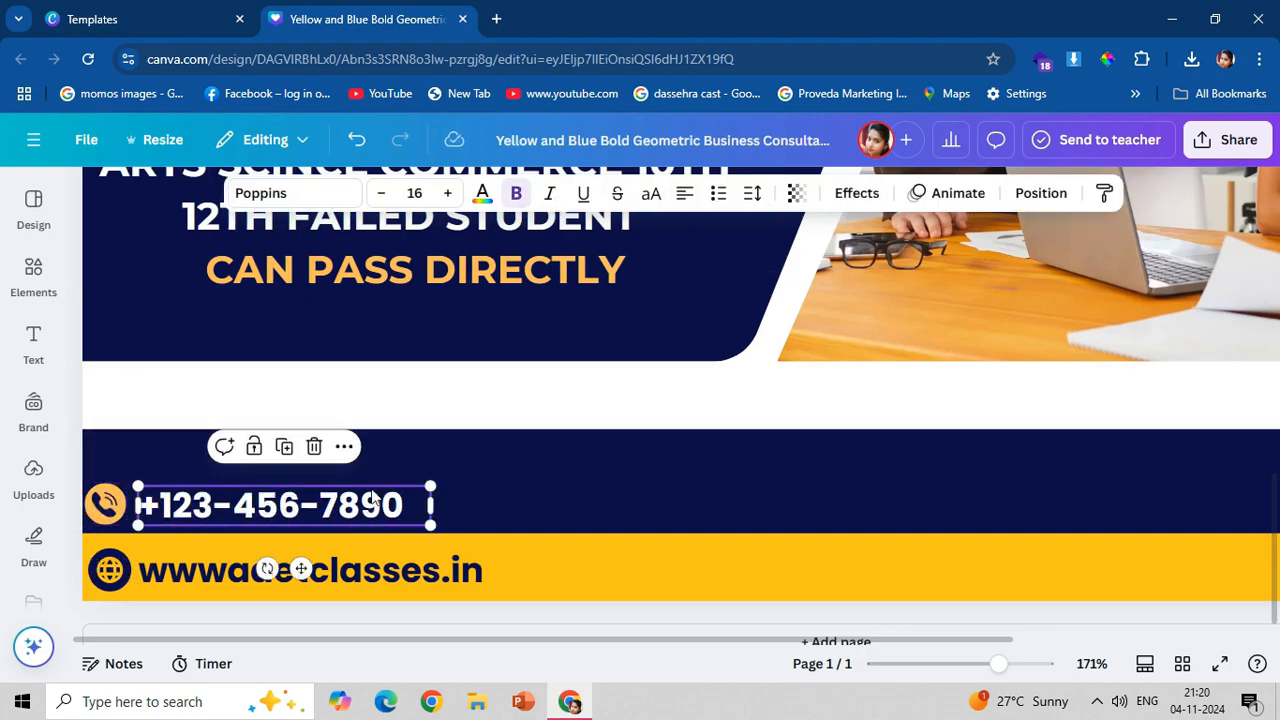
double_click(370, 497)
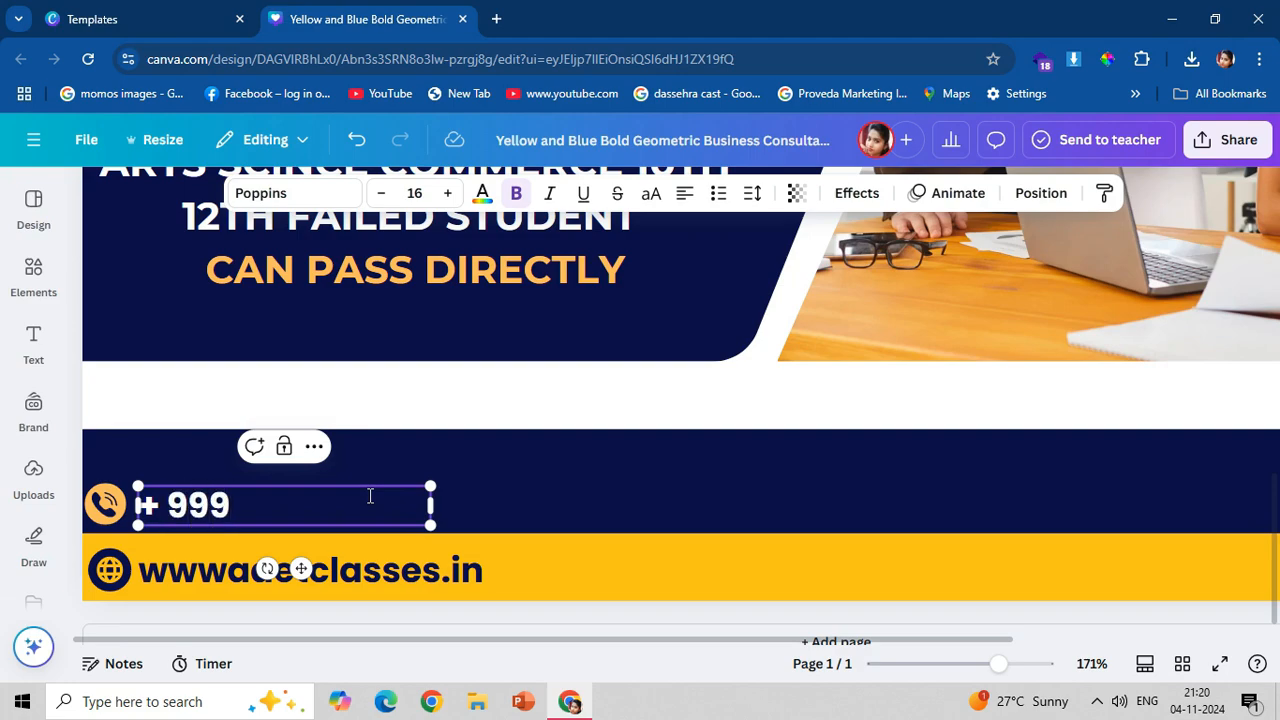
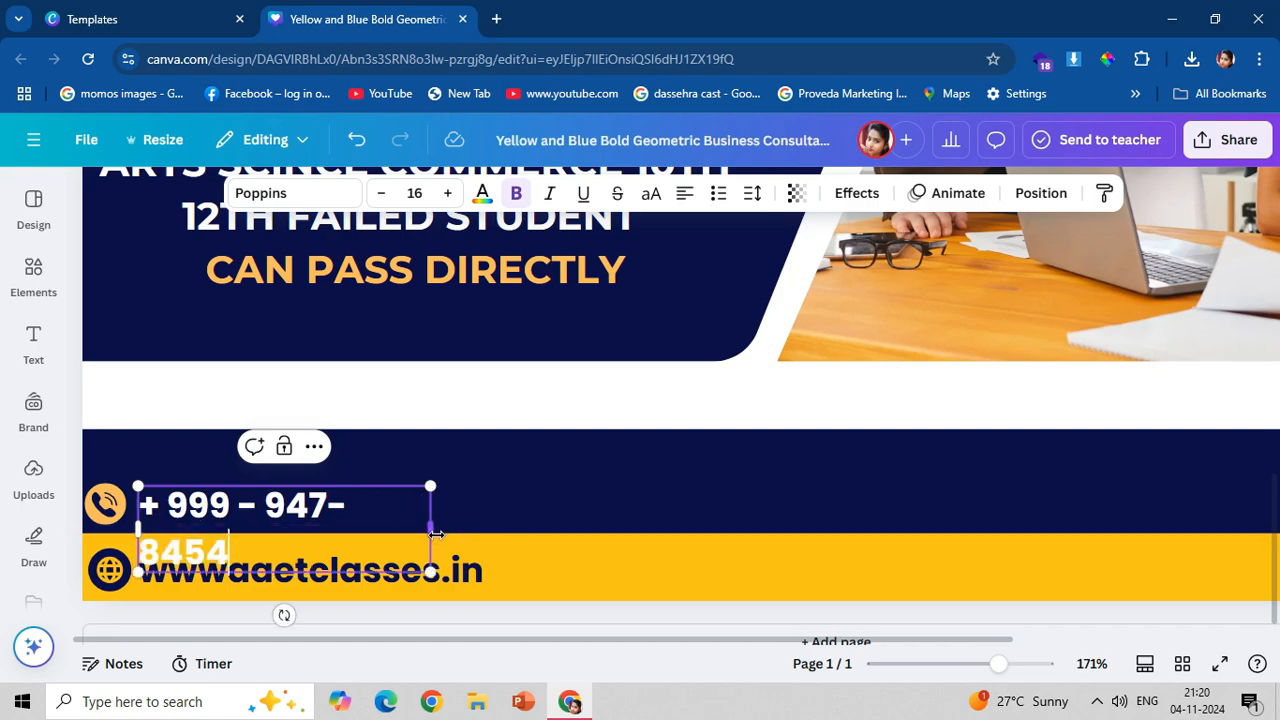
drag(433, 530, 533, 533)
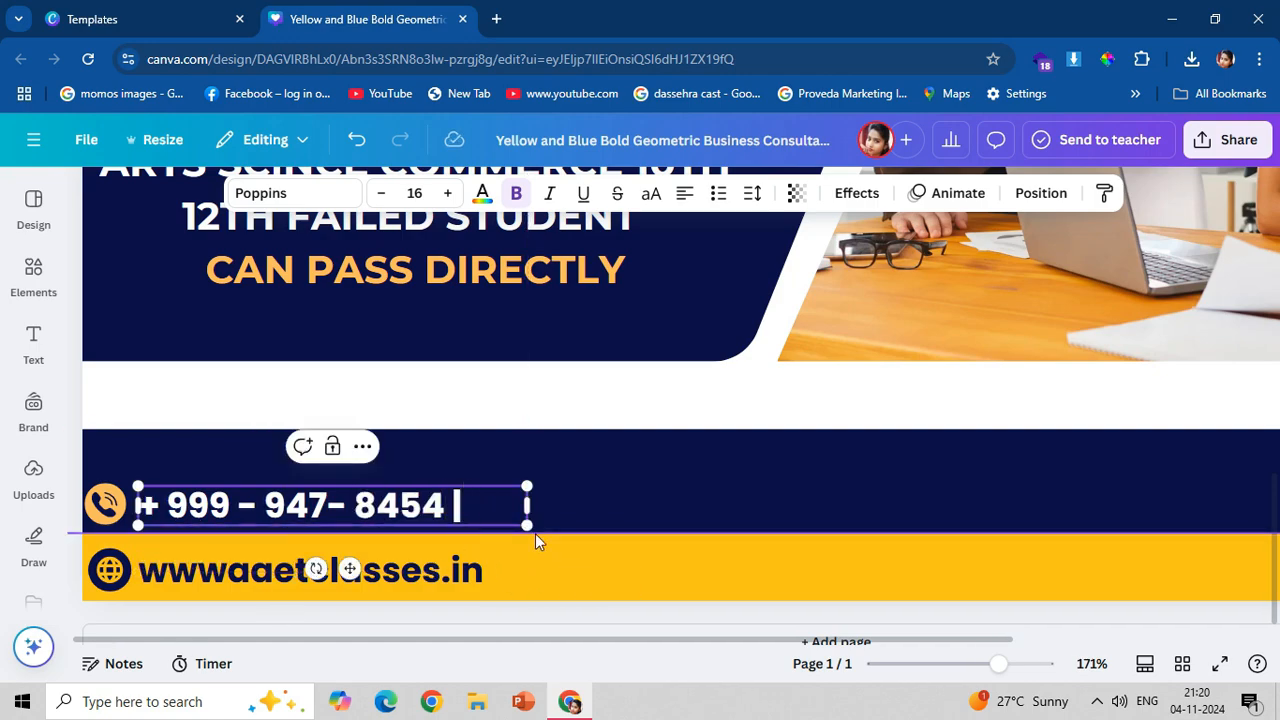
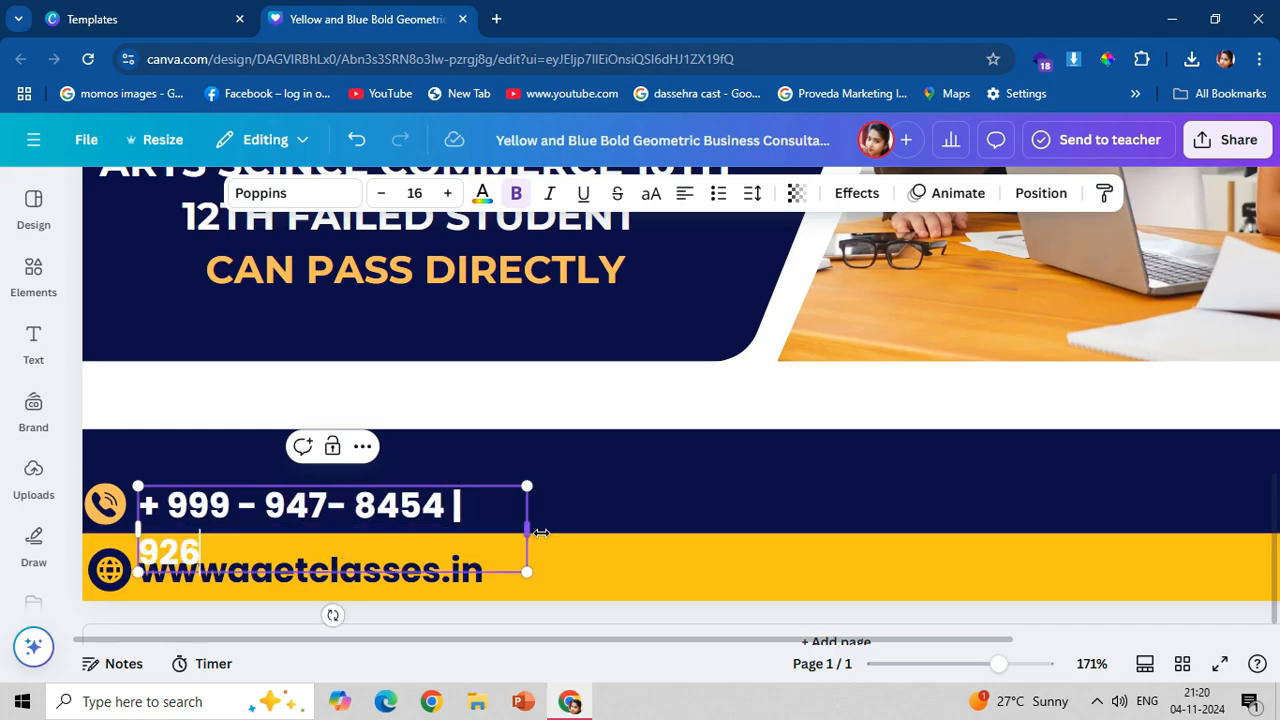
Append a "|" separator and the second contact number, widening the text box to keep everything on one line.
drag(540, 533, 790, 530)
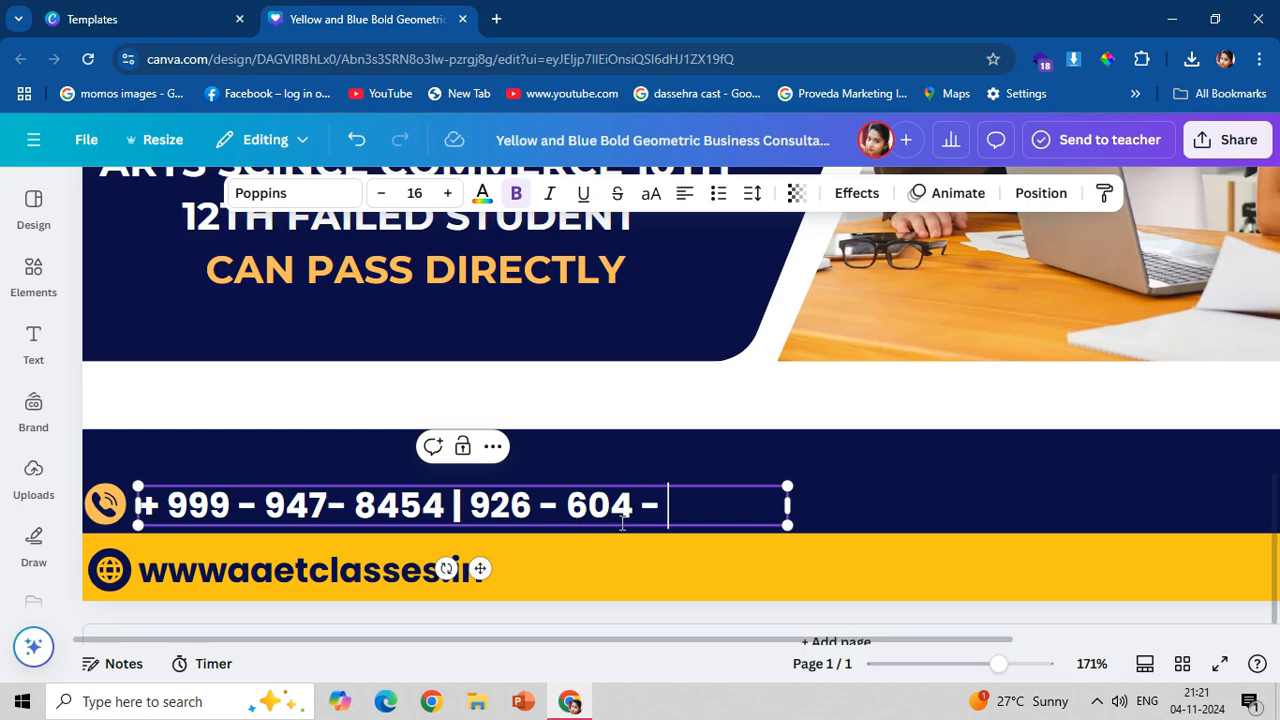
text(8454)
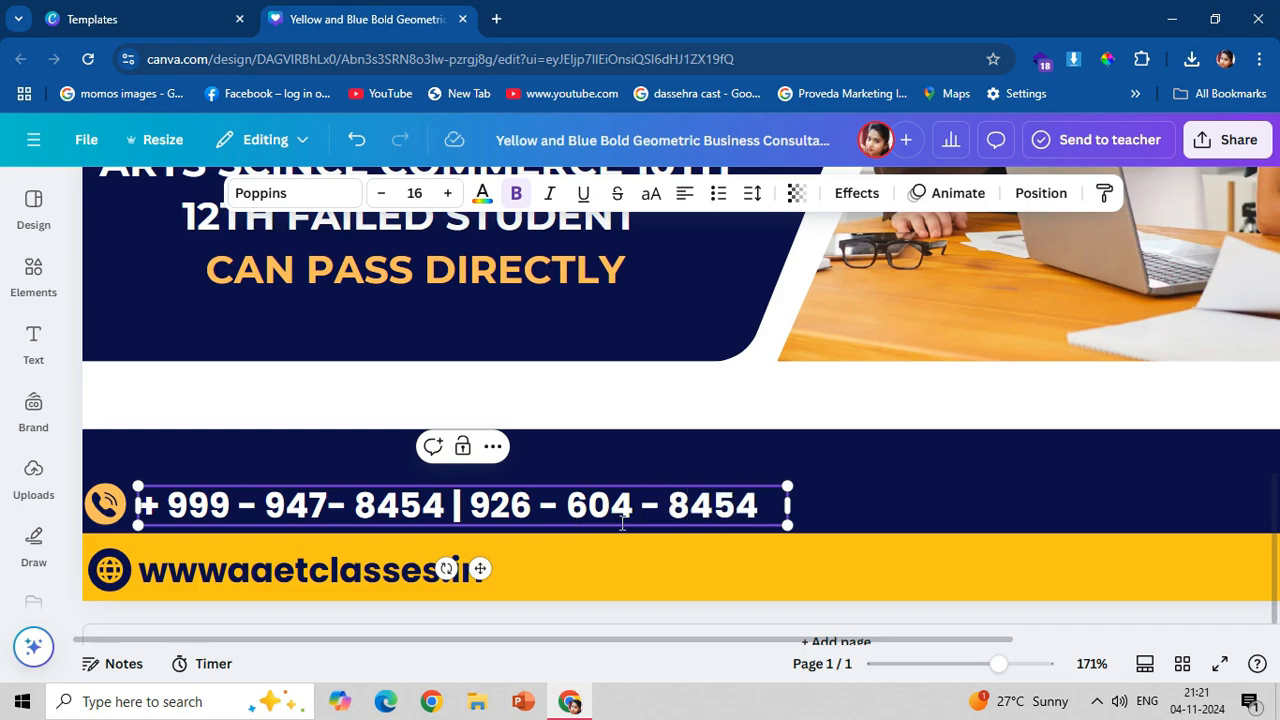
click(1058, 518)
Move the contact numbers and the phone icon into the yellow band beside the website address.
click(704, 509)
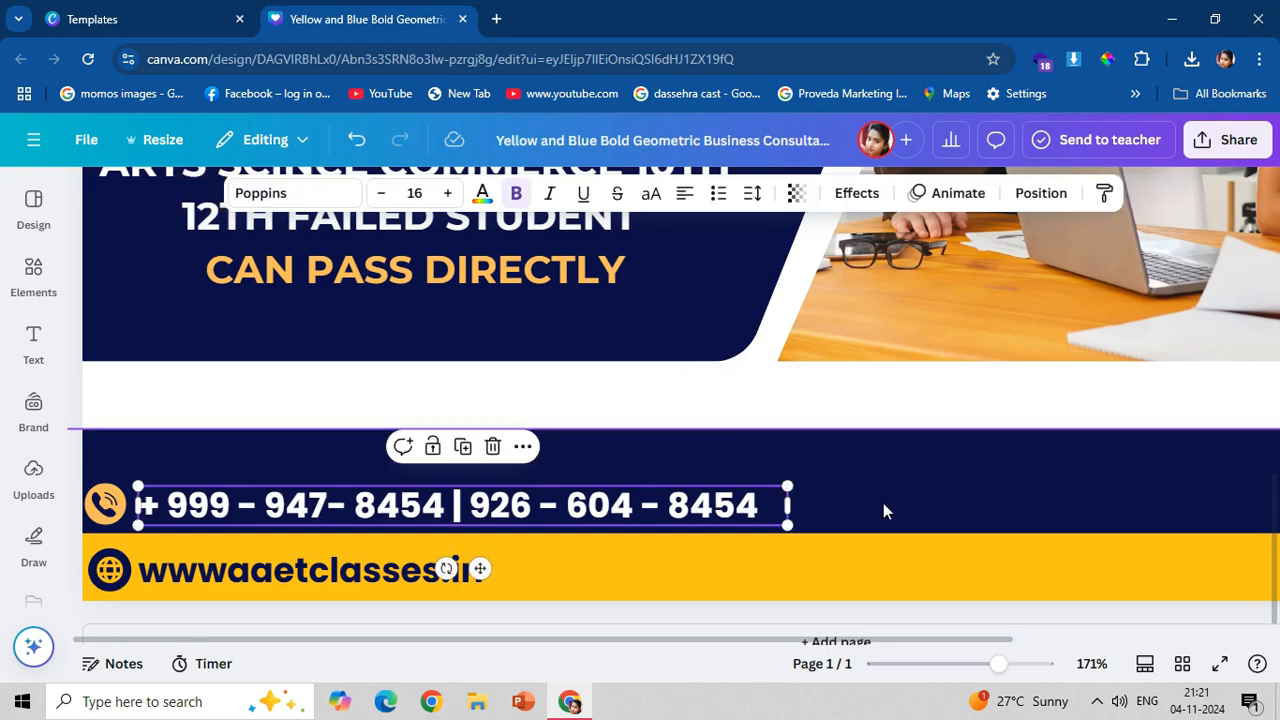
click(883, 511)
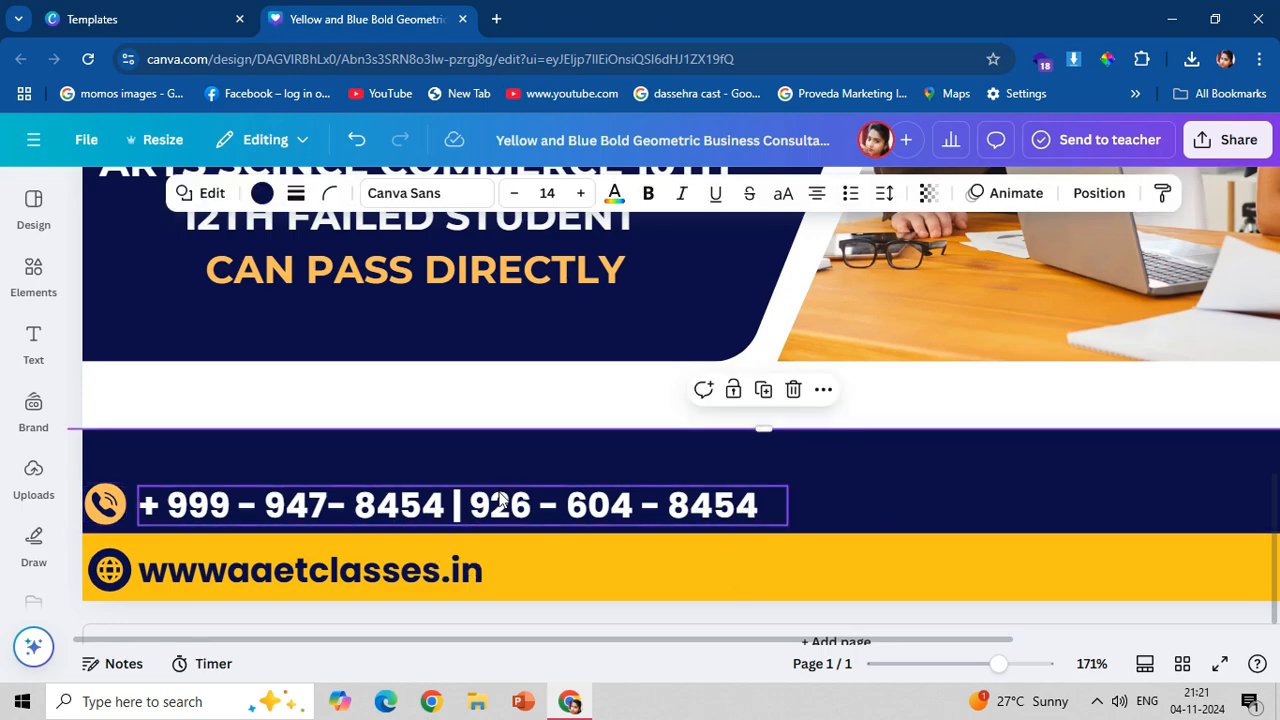
click(524, 503)
click(925, 548)
click(476, 517)
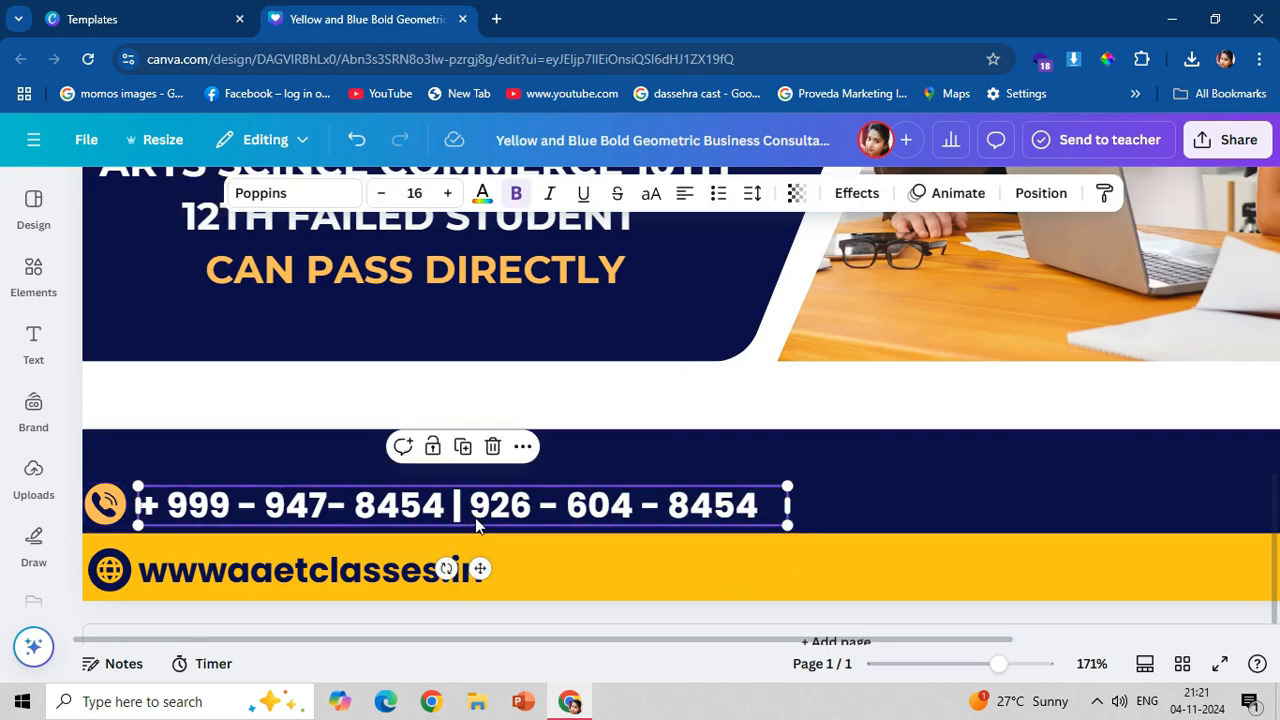
drag(476, 517, 820, 578)
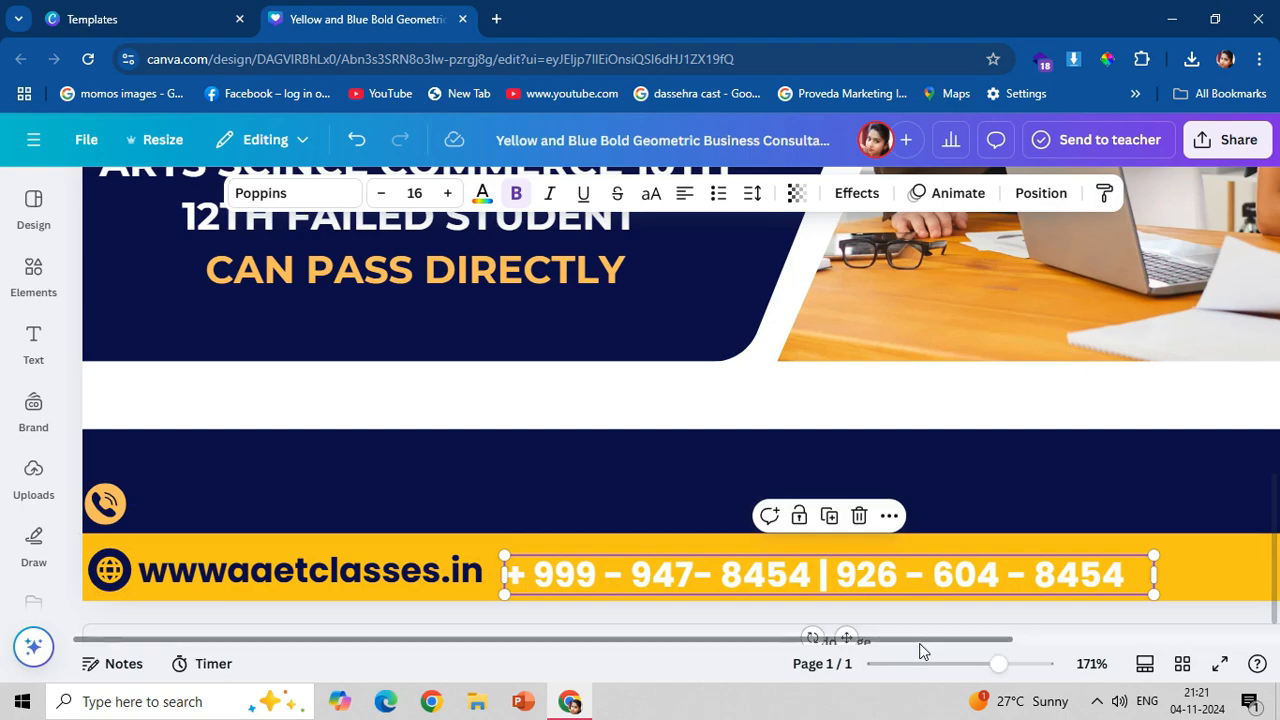
mouse_move(919, 640)
mouse_down()
mouse_move(1089, 638)
mouse_move(928, 638)
mouse_up()
drag(643, 575, 690, 583)
drag(105, 503, 517, 572)
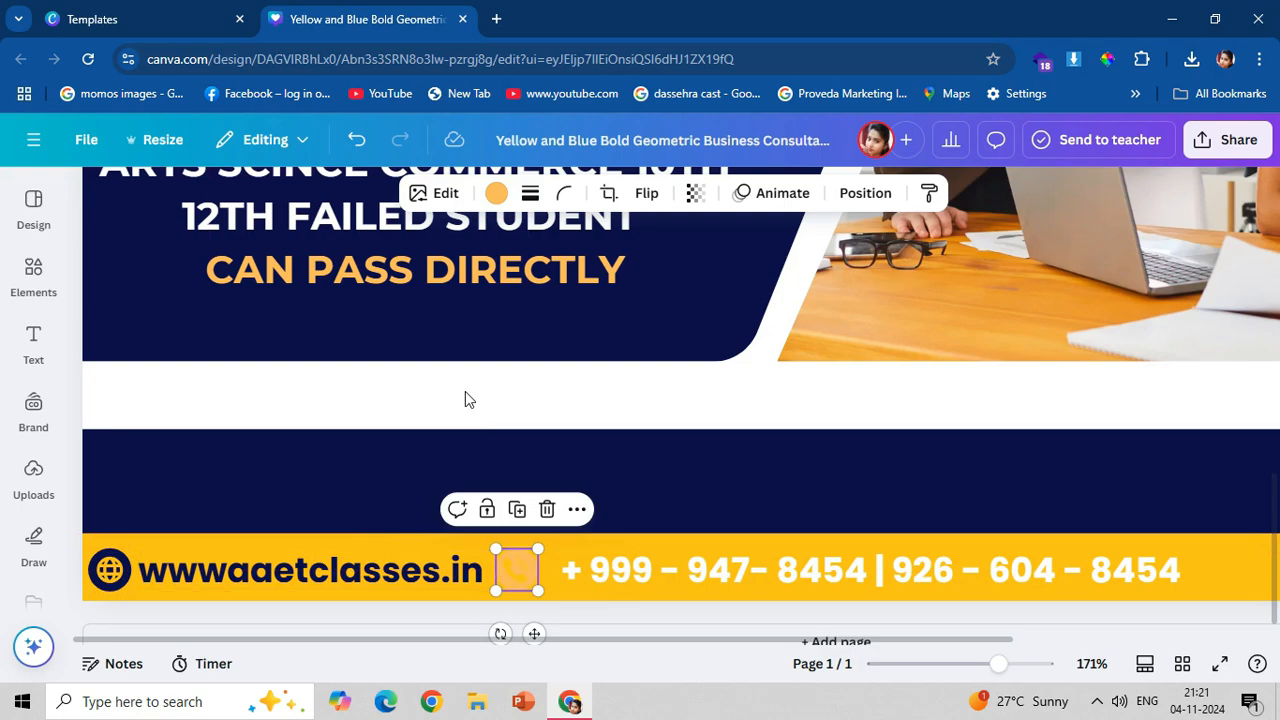
Recolour the phone icon and the contact numbers navy.
click(496, 193)
click(201, 345)
key(Tab)
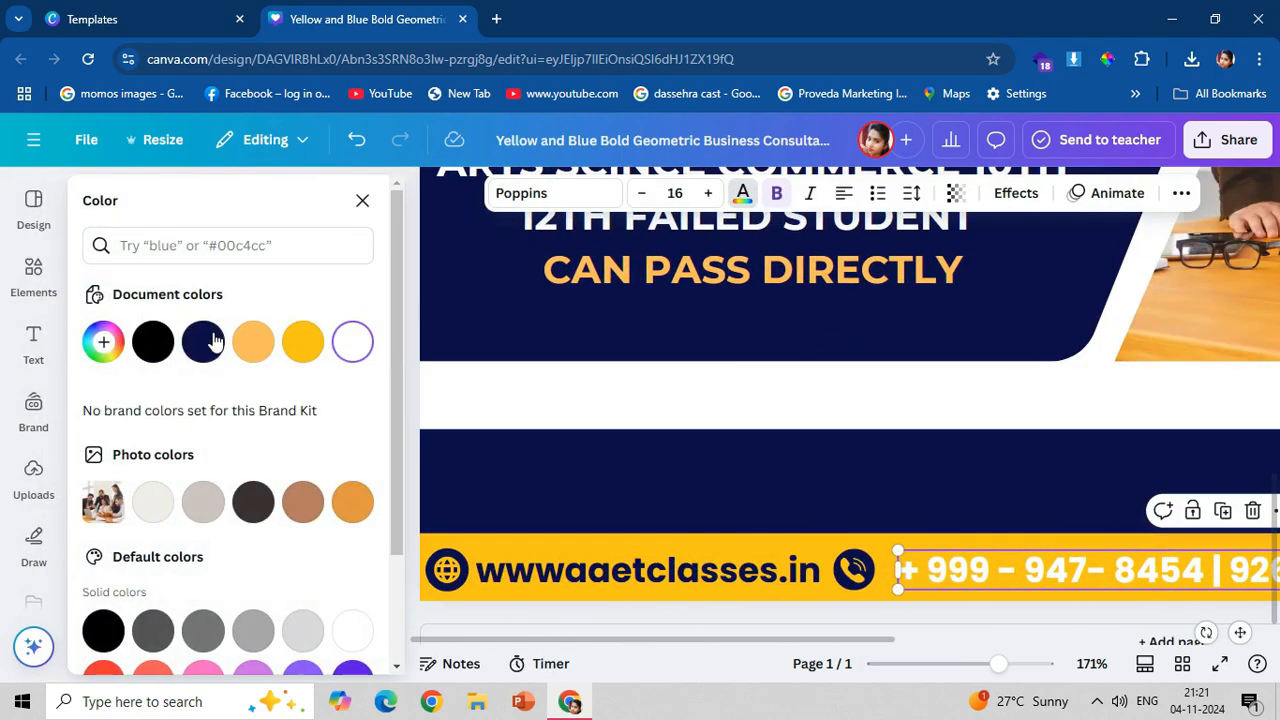
click(214, 342)
click(806, 566)
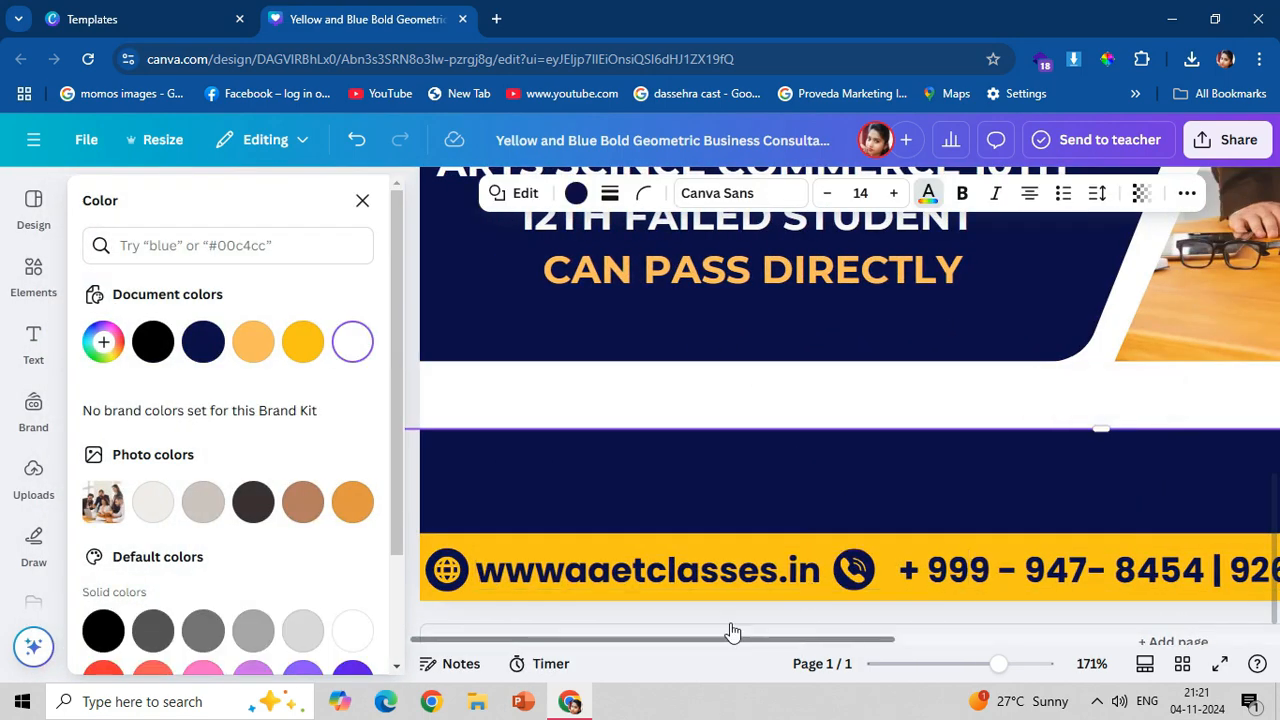
Duplicate the website address, move the copy into the navy band and recolour it white.
click(556, 570)
key(ctrl+d)
drag(574, 598, 607, 495)
click(352, 343)
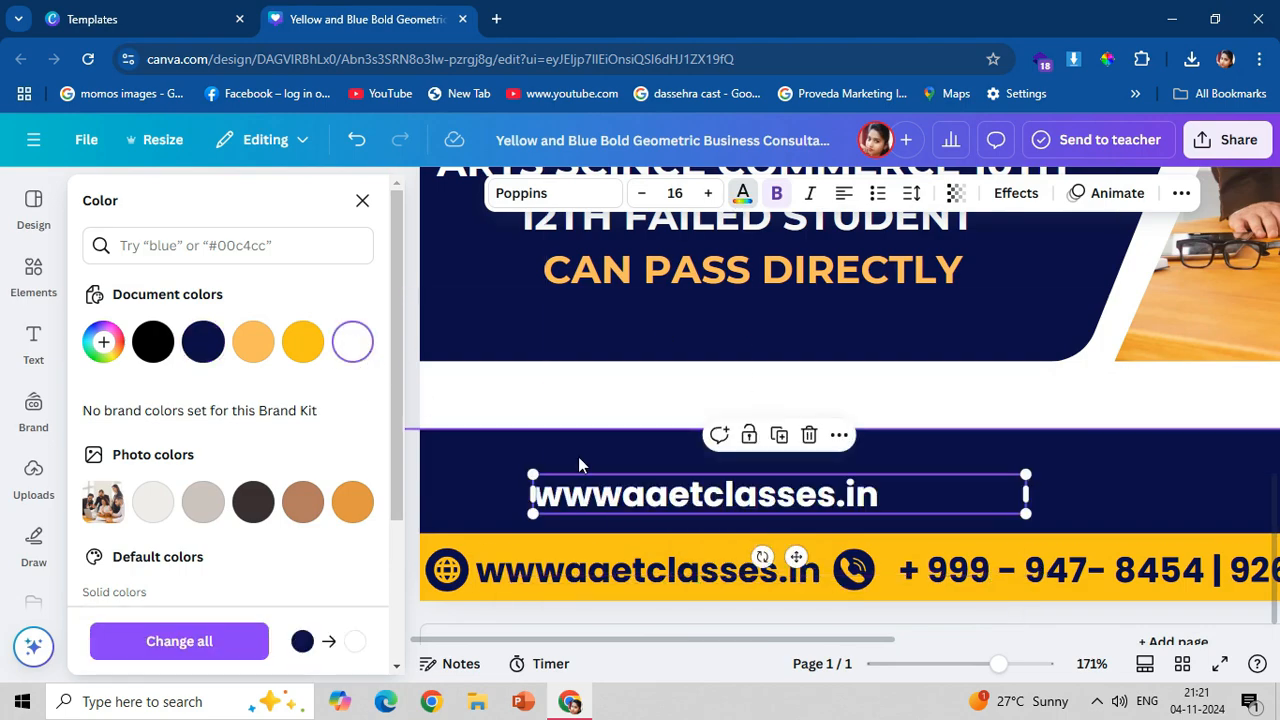
Replace the copied text with "more information" and set it in uppercase.
double_click(600, 494)
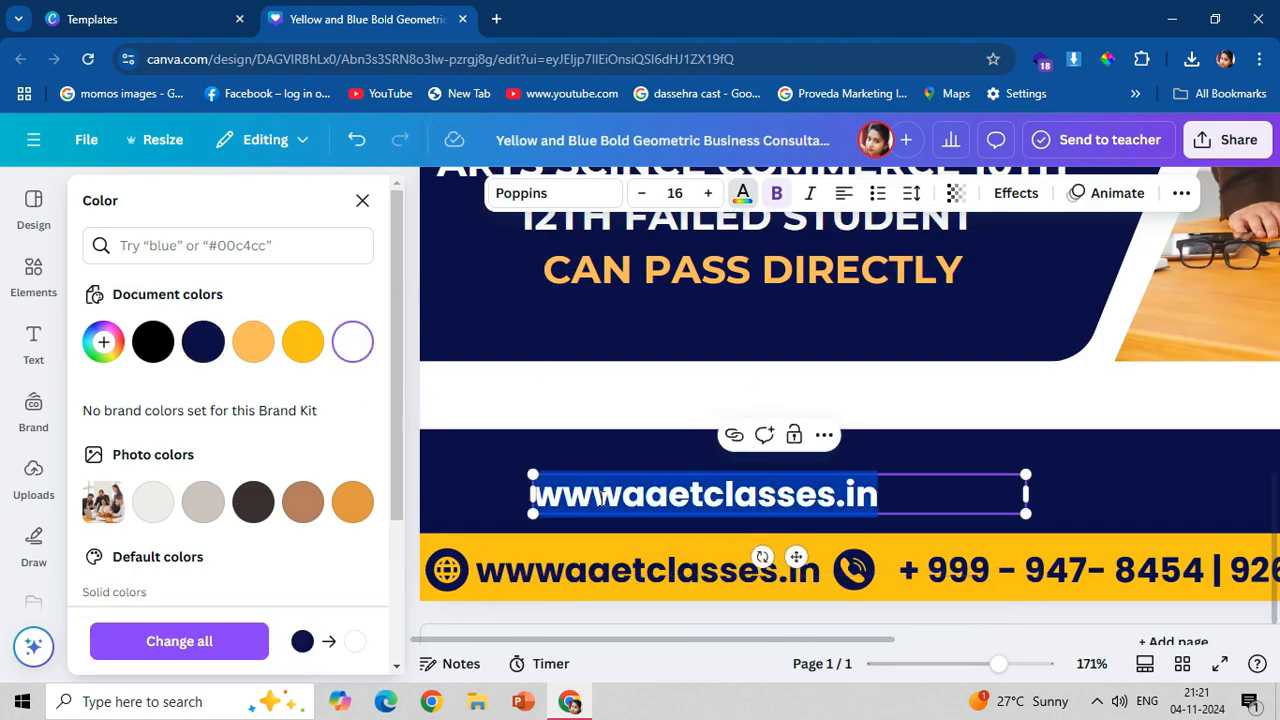
text(more info)
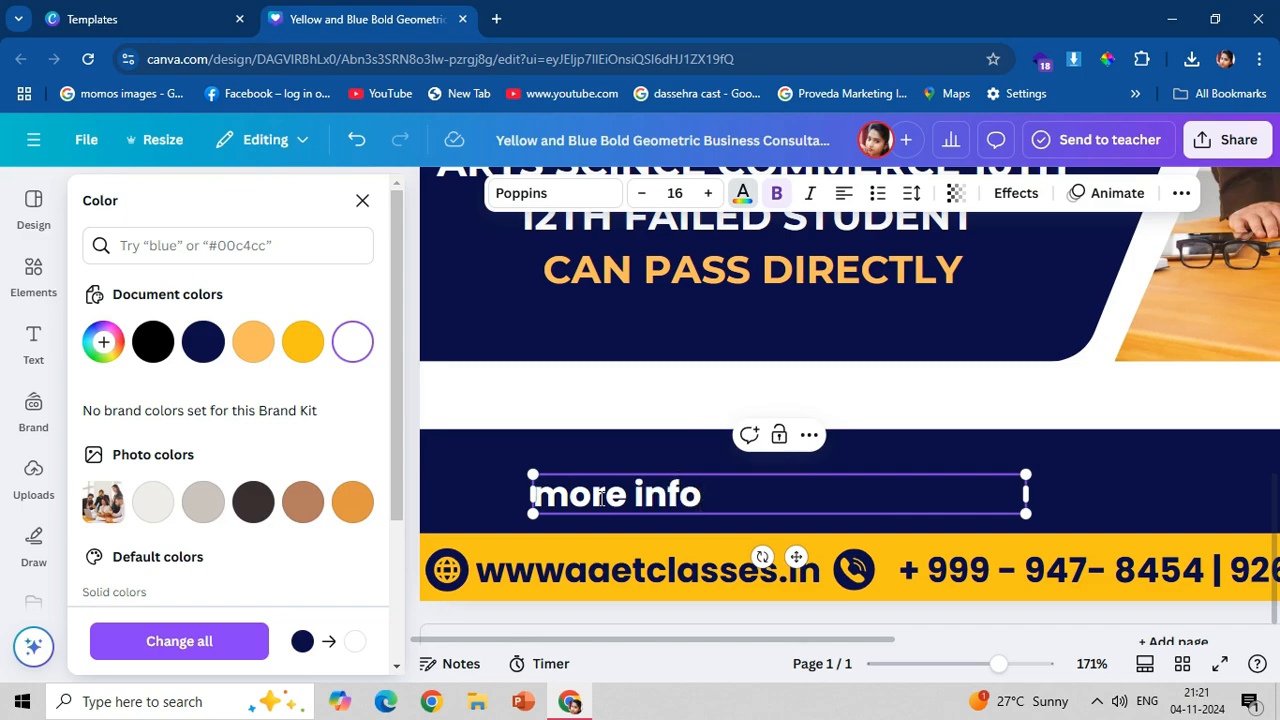
text(rmation)
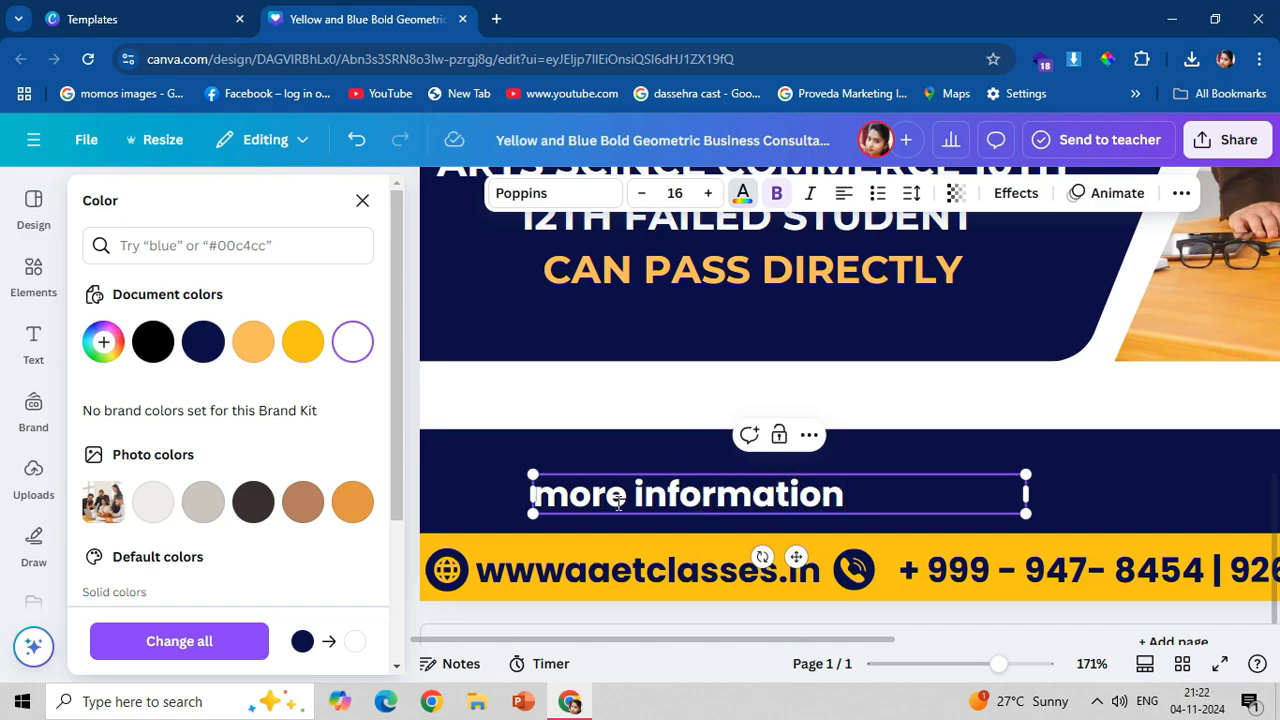
key(ctrl+a)
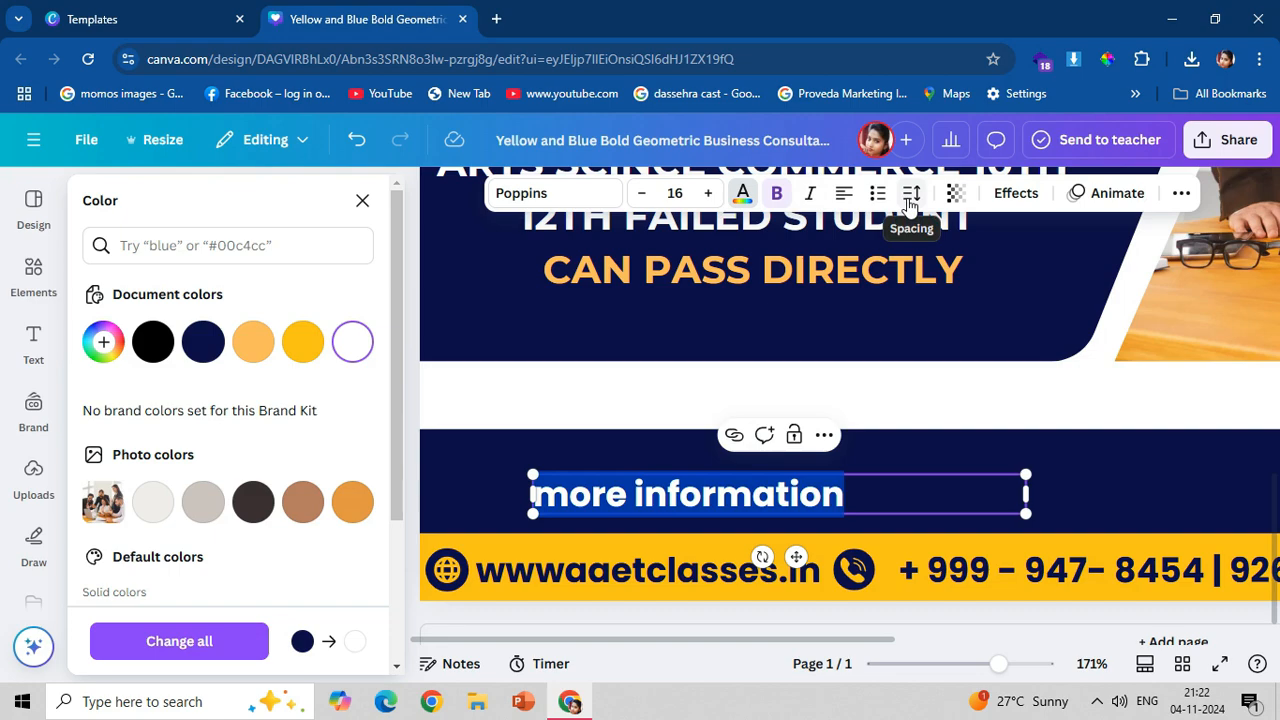
click(1181, 193)
click(1063, 238)
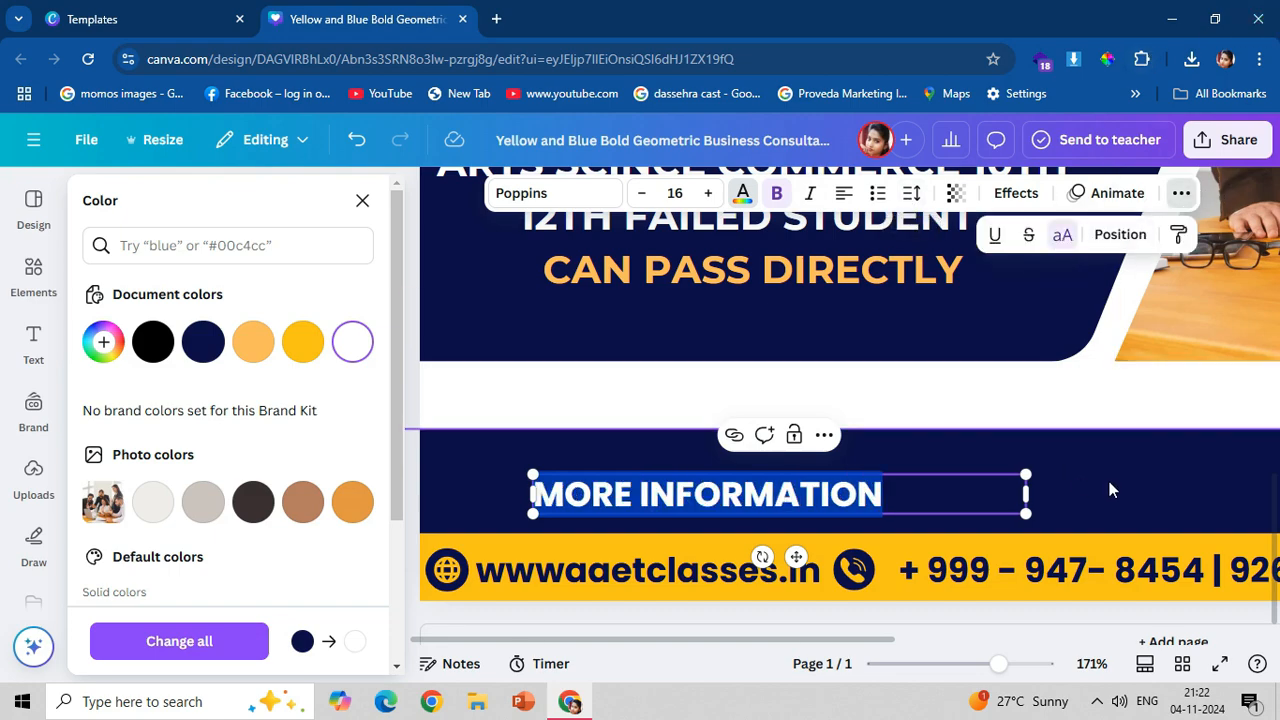
key(Escape)
Narrow the "MORE INFORMATION" text box, enlarge the text to about size 20.8 and reposition it in the navy band.
drag(1036, 498, 907, 566)
drag(901, 477, 1012, 470)
drag(862, 485, 882, 480)
click(362, 203)
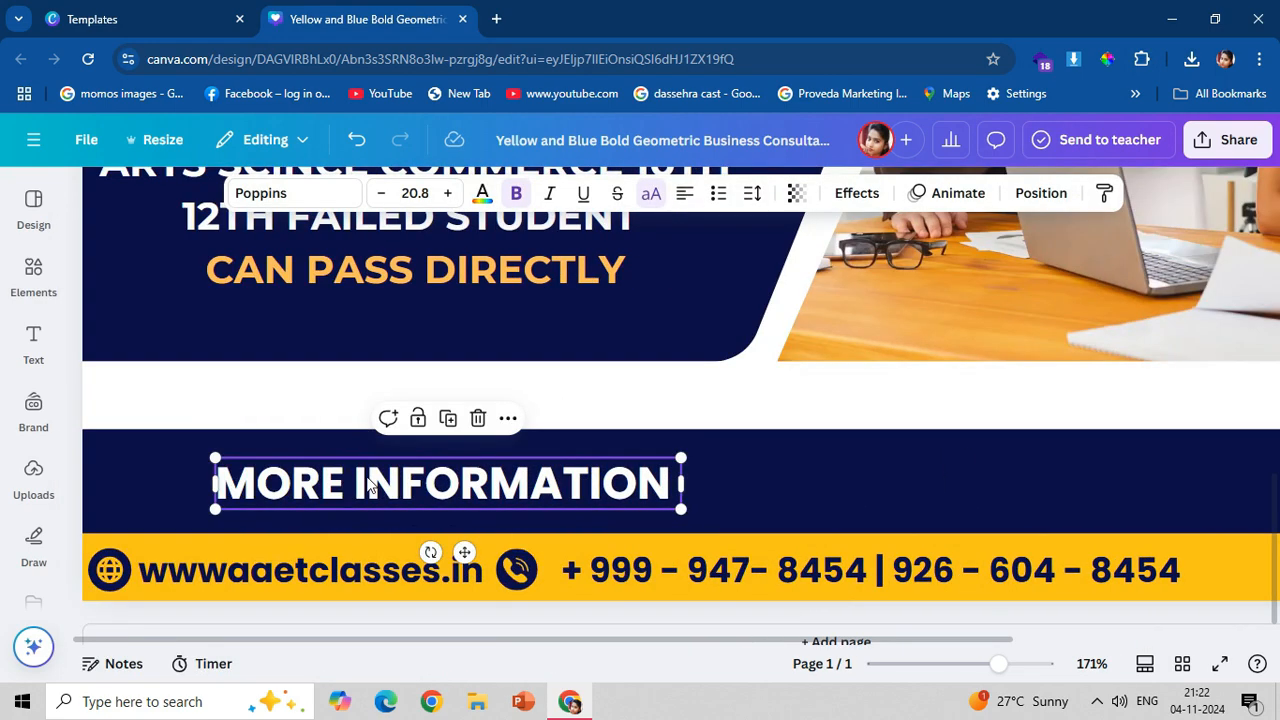
drag(386, 510, 469, 497)
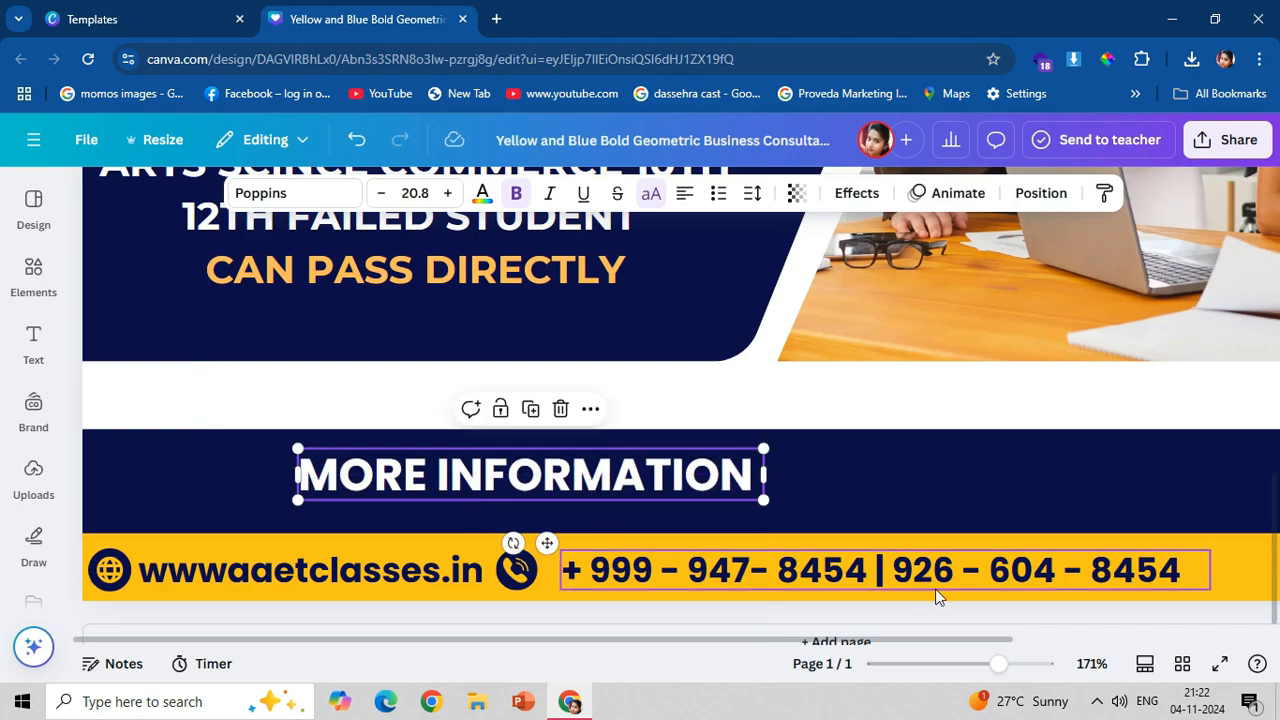
Shift the "MORE INFORMATION" heading slightly right and tighten the gap between the phone icon and the contact numbers.
scroll(957, 573, down, 2)
scroll(957, 573, down, 3)
mouse_move(545, 512)
mouse_down()
mouse_move(603, 506)
mouse_move(571, 526)
mouse_move(555, 512)
mouse_up()
click(553, 569)
drag(553, 569, 472, 598)
click(522, 571)
click(1249, 506)
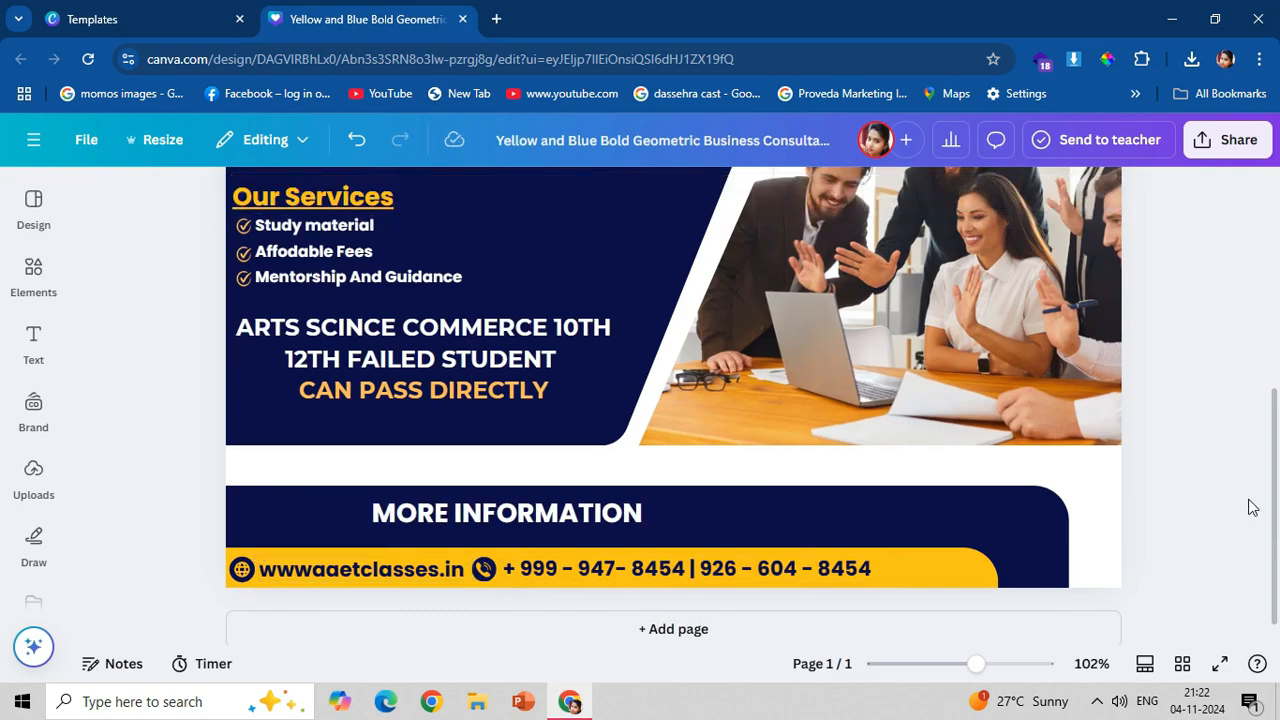
Shift the website address, phone numbers and their icons together to the right in the yellow band, and nudge the "MORE INFORMATION" heading right.
click(241, 570)
shift+click(330, 571)
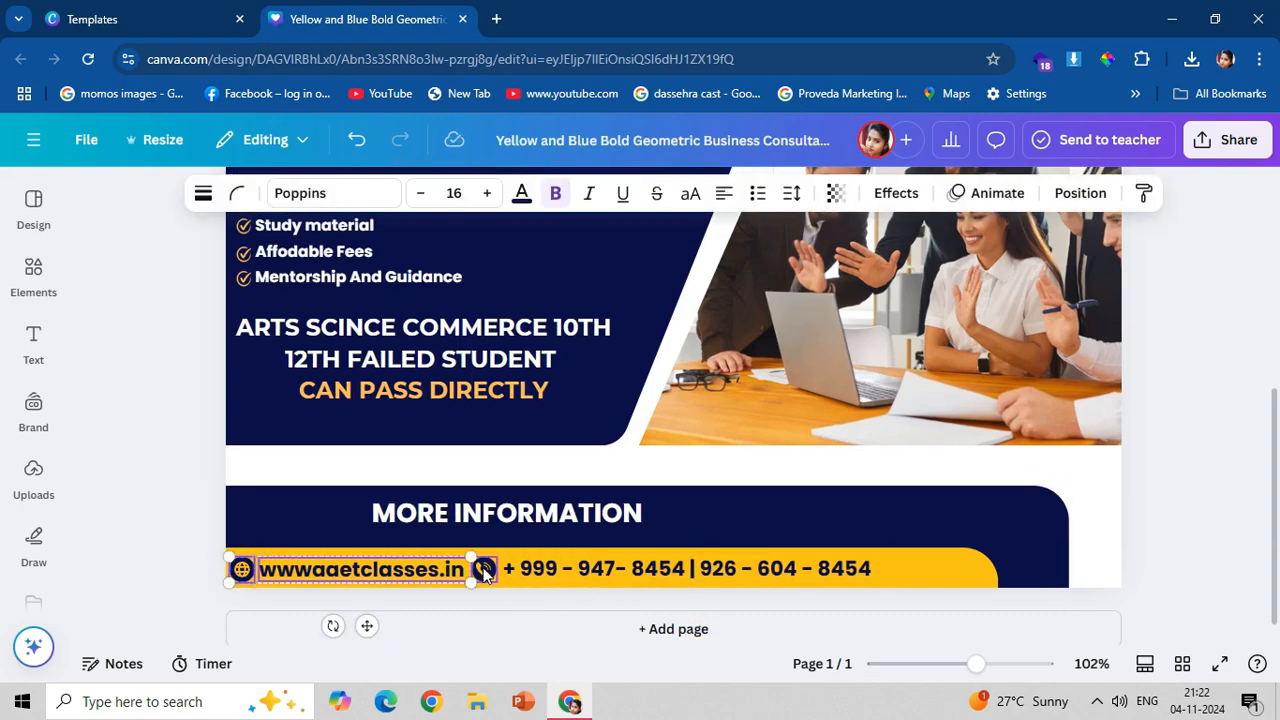
shift+click(484, 570)
shift+click(531, 569)
key(Right)
key(Right)
key(Right)
key(Right)
key(Right)
key(Right)
key(Right)
key(Right)
key(Right)
key(Right)
key(Right)
key(Right)
key(Right)
key(Right)
key(Right)
key(Right)
key(Right)
key(Right)
key(Right)
key(Right)
key(Right)
key(Right)
key(Right)
key(Right)
key(Right)
key(Right)
key(Right)
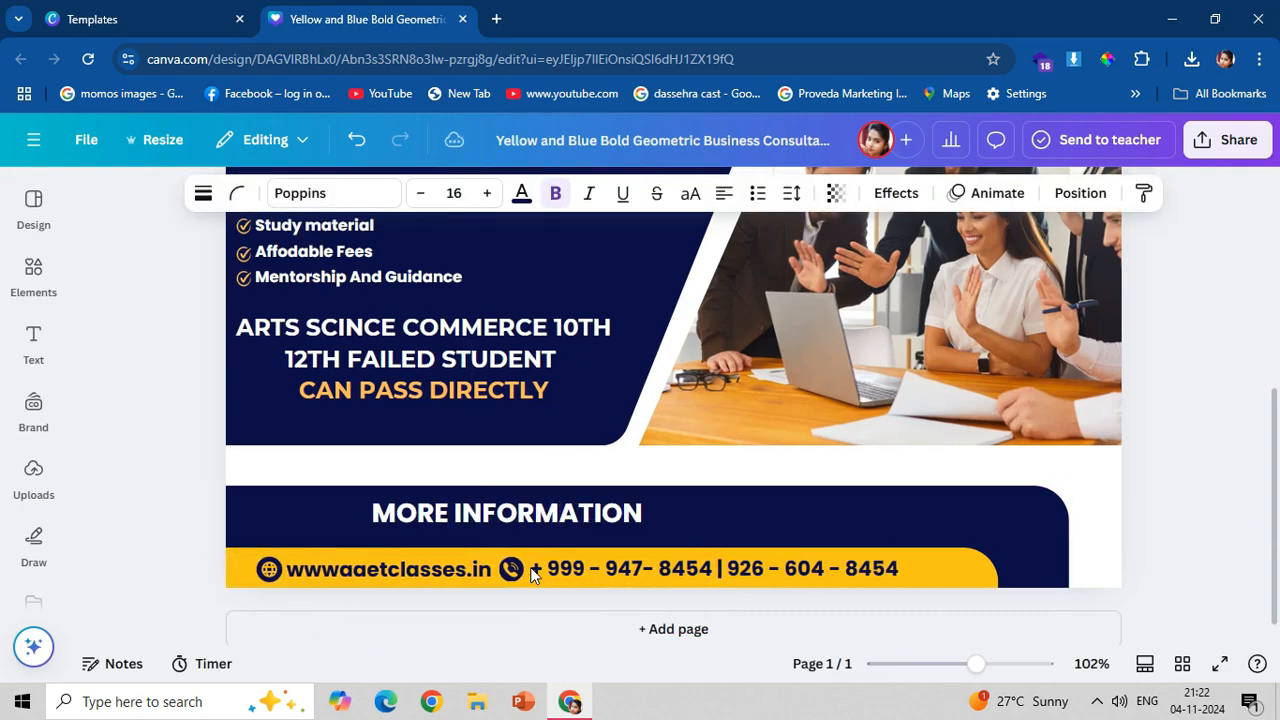
click(401, 510)
drag(401, 510, 415, 518)
Add the uploaded AAET CLASSES logo to the page, resize it and fit it into the white strip above the "NIOS | BOSS" heading.
scroll(1150, 490, up, 2)
scroll(449, 543, up, 3)
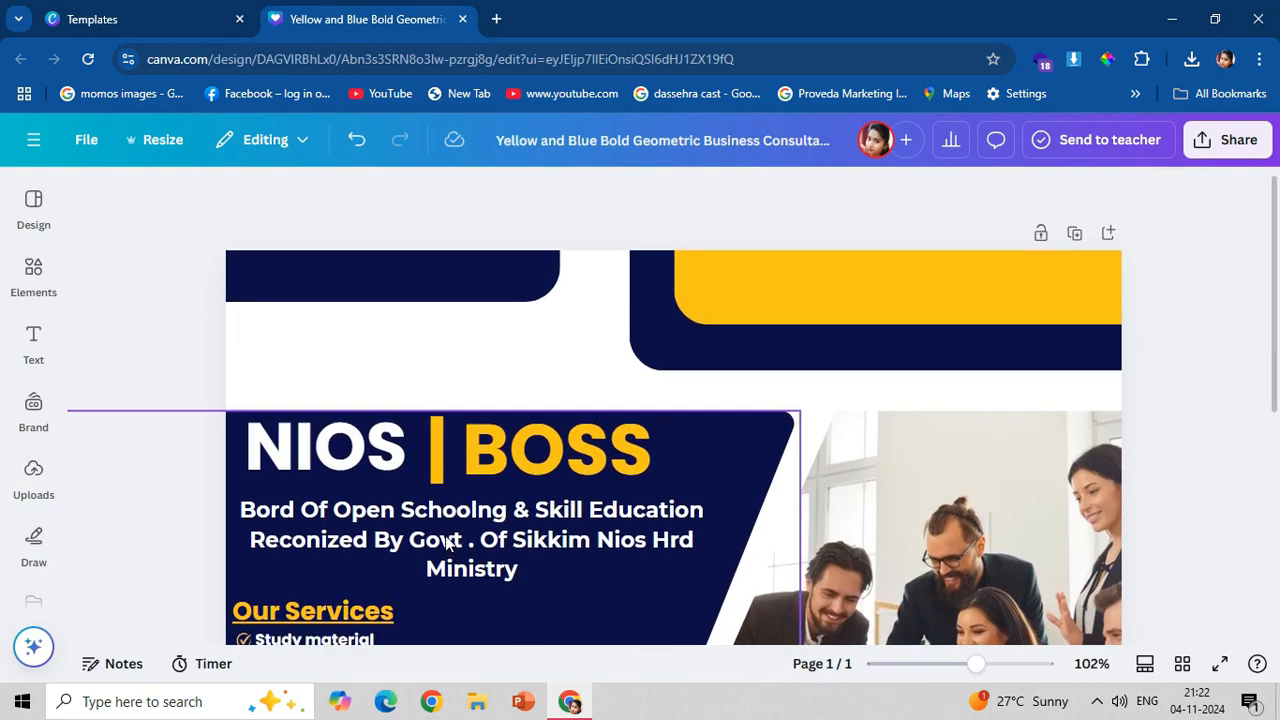
click(35, 485)
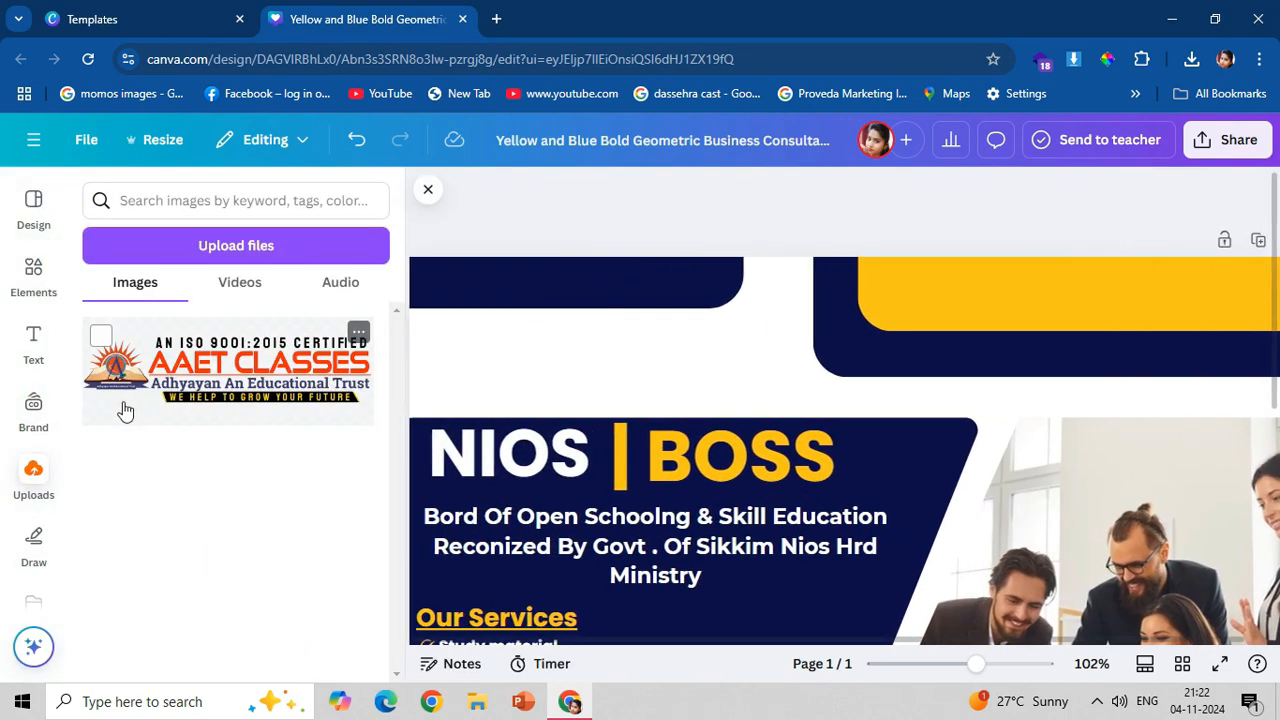
click(126, 400)
drag(920, 540, 819, 372)
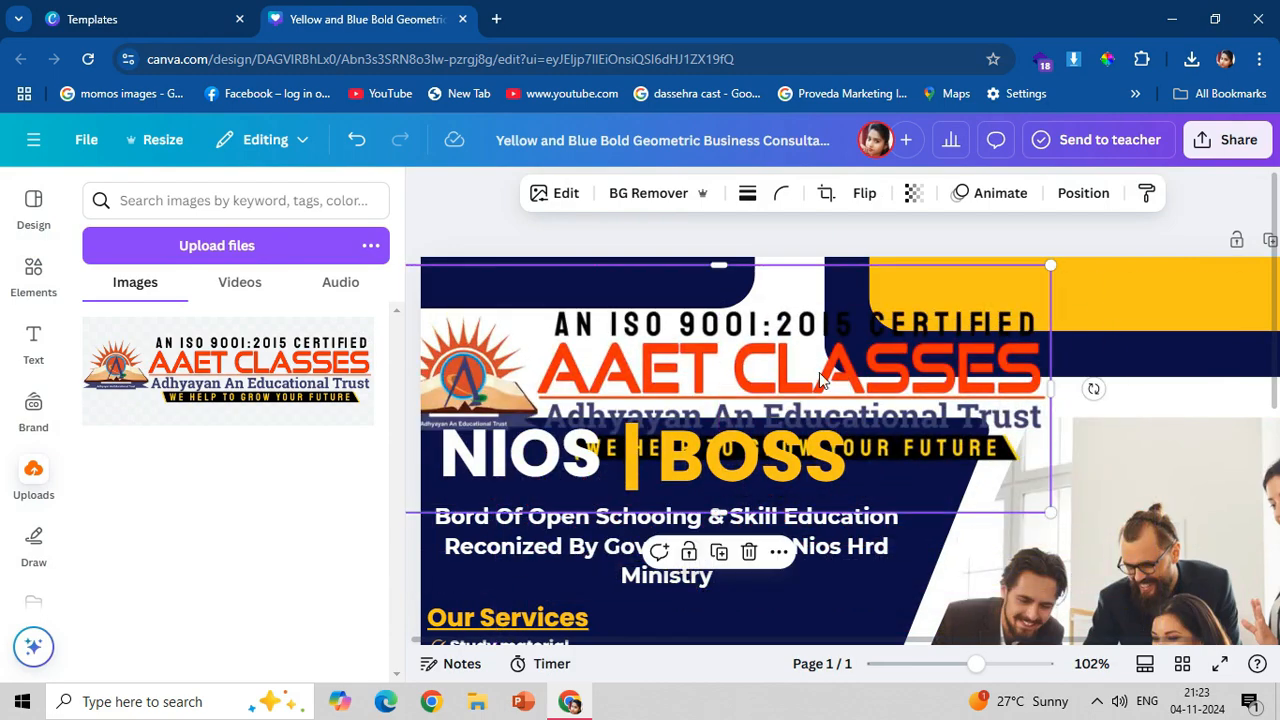
drag(1061, 267, 605, 428)
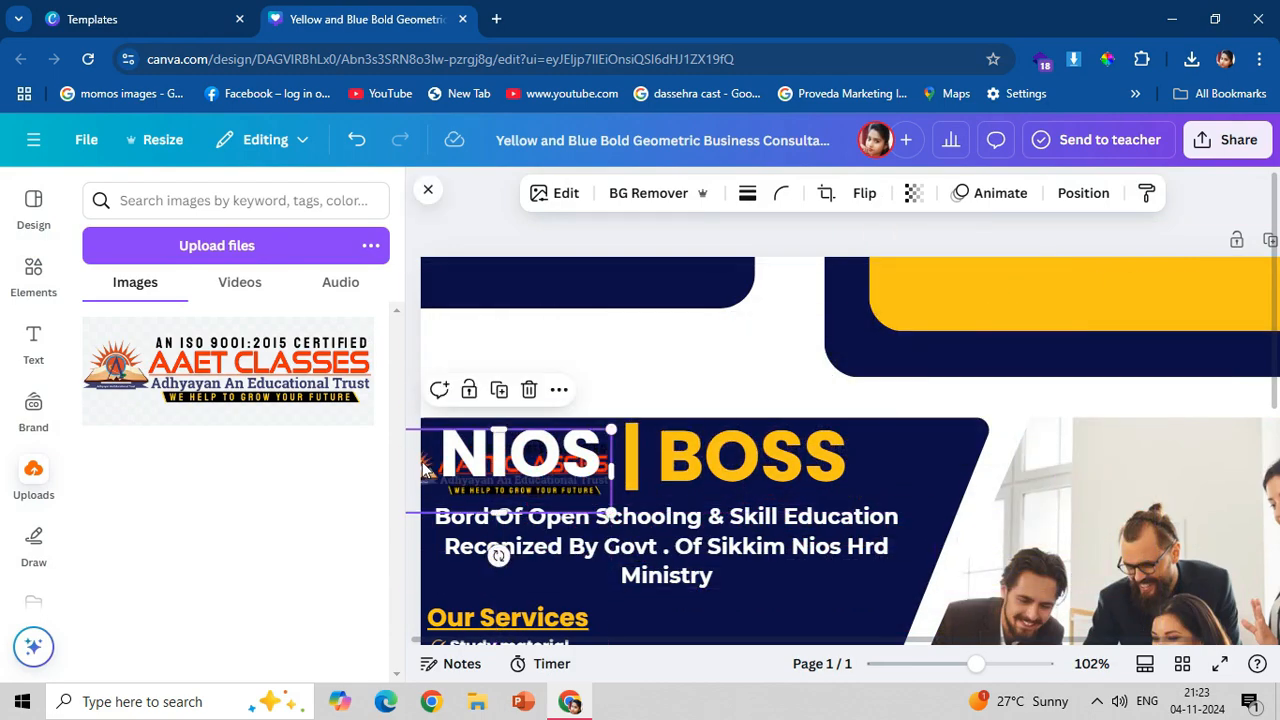
drag(428, 470, 457, 342)
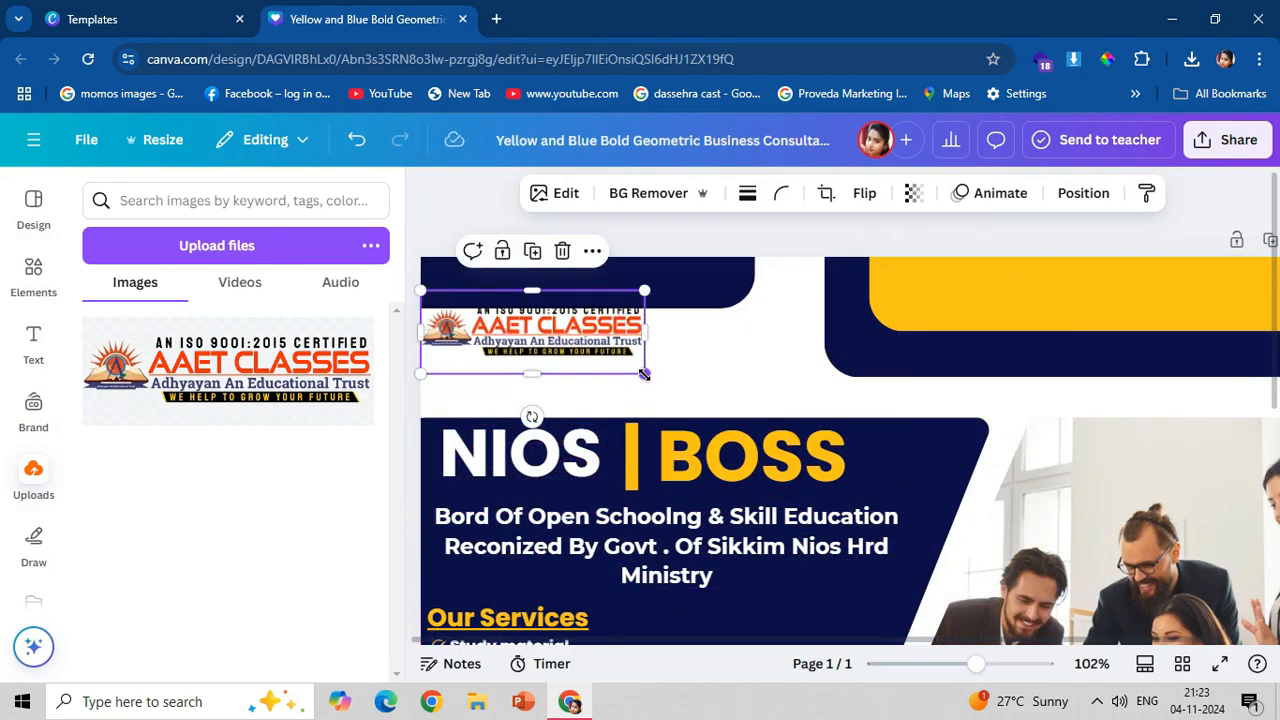
drag(644, 374, 737, 413)
drag(629, 350, 636, 364)
click(838, 369)
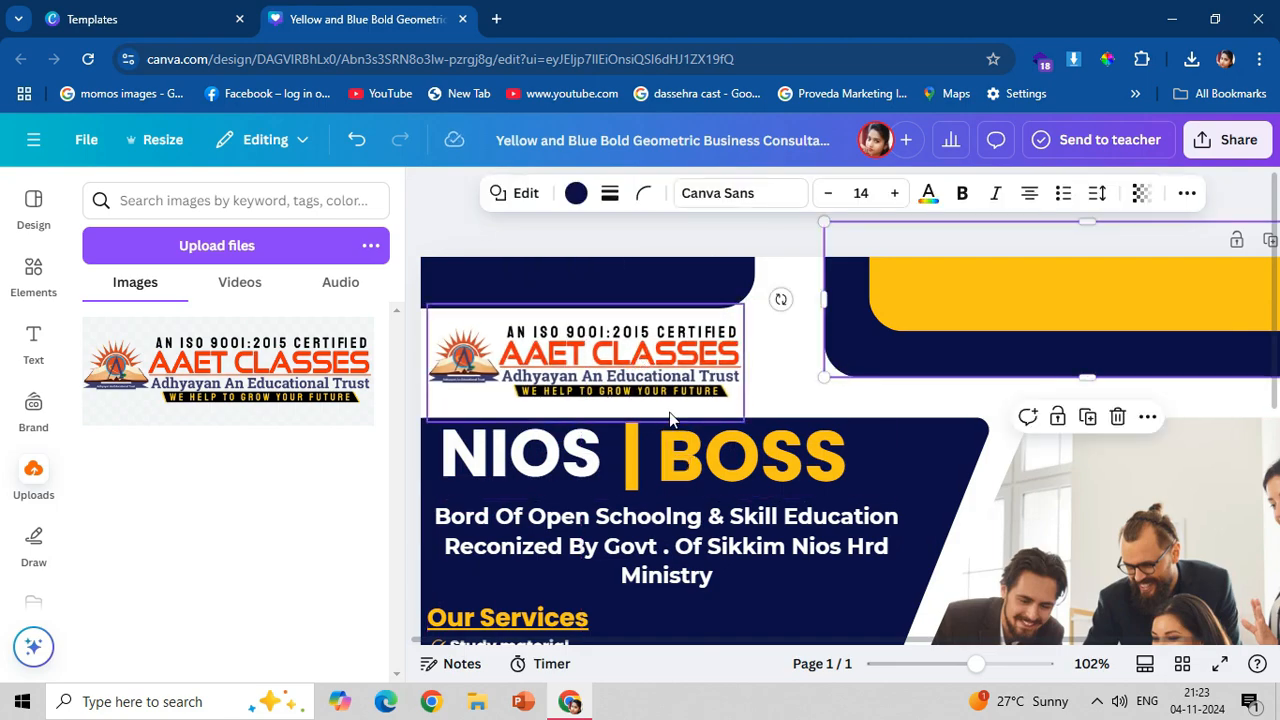
Move the "ARTS SCINCE COMMERCE 10TH 12TH FAILED STUDENT CAN PASS DIRECTLY" text slightly down within the navy shape.
scroll(874, 459, down, 5)
click(622, 490)
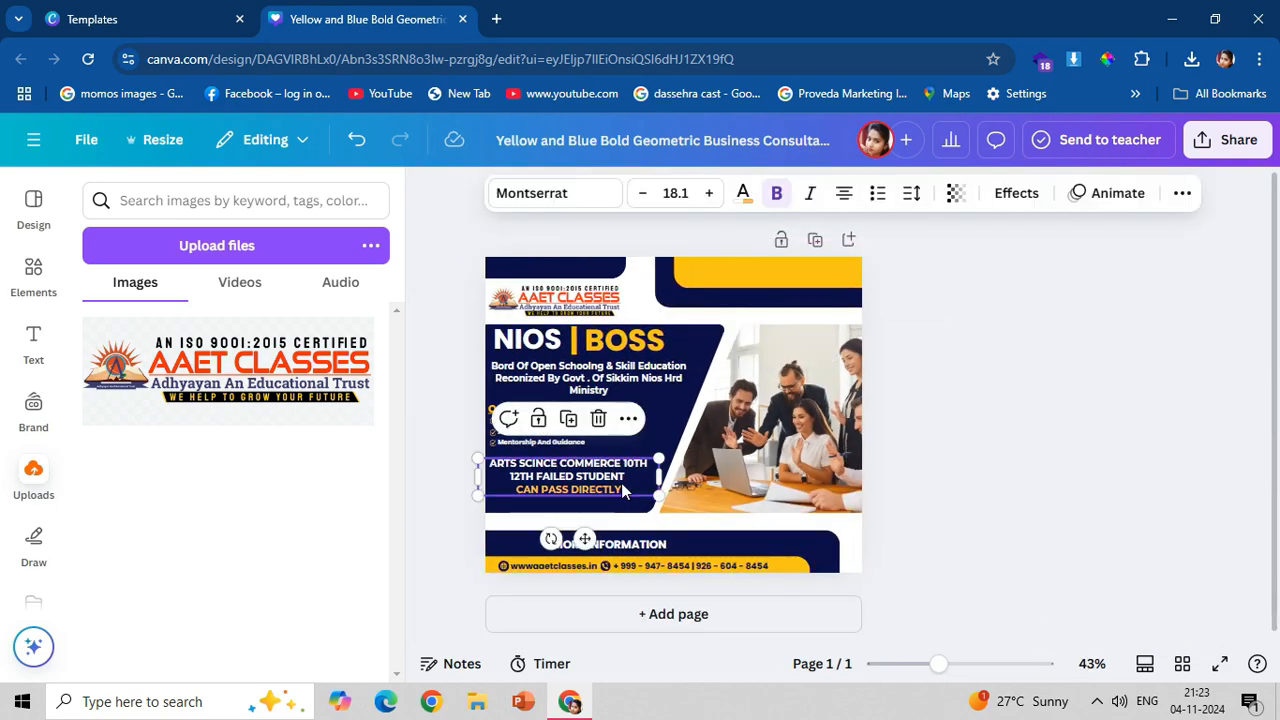
drag(470, 468, 470, 481)
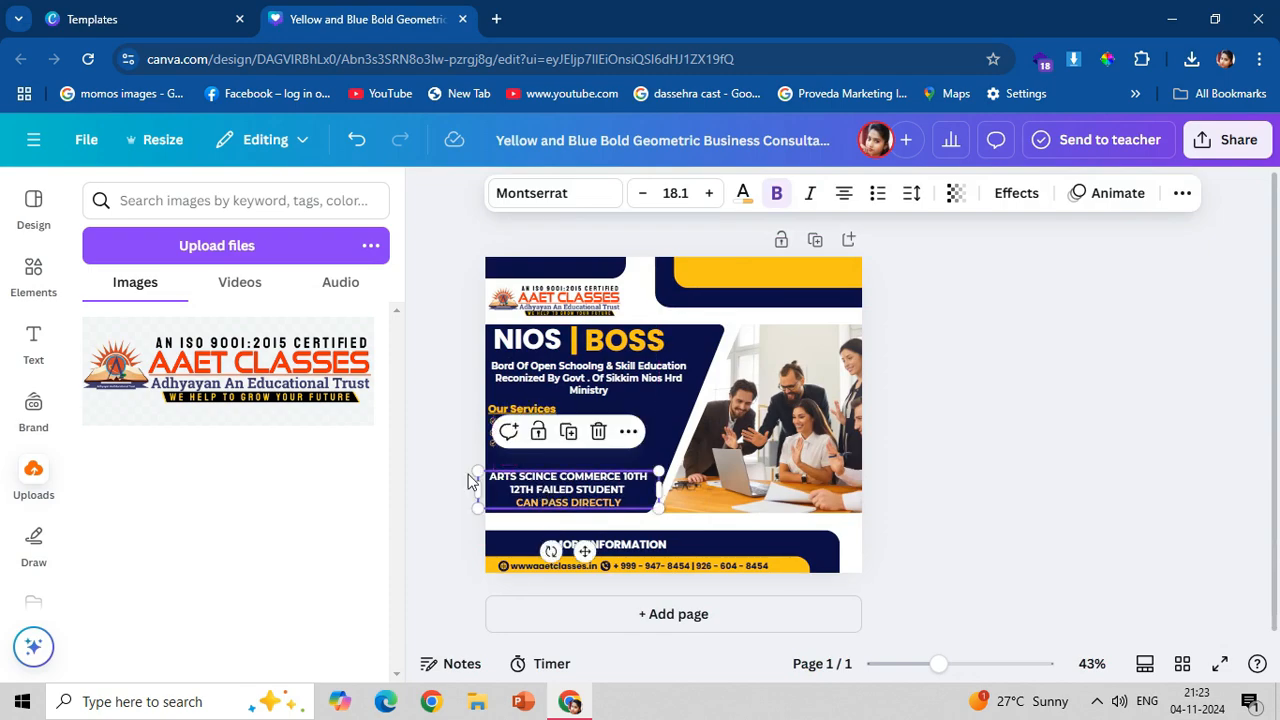
click(458, 406)
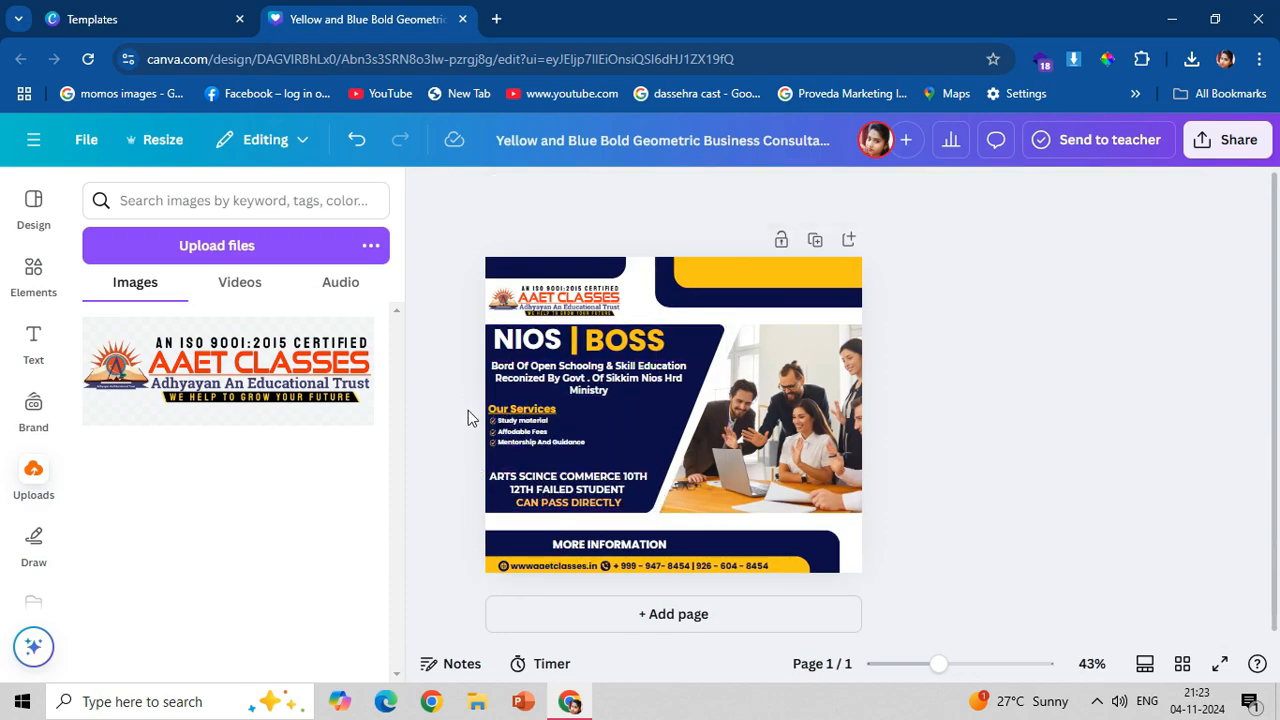
Select the "Our Services" heading with its ticked list, excluding the background shape and photo, and enlarge them together slightly.
drag(468, 410, 598, 448)
shift+click(684, 455)
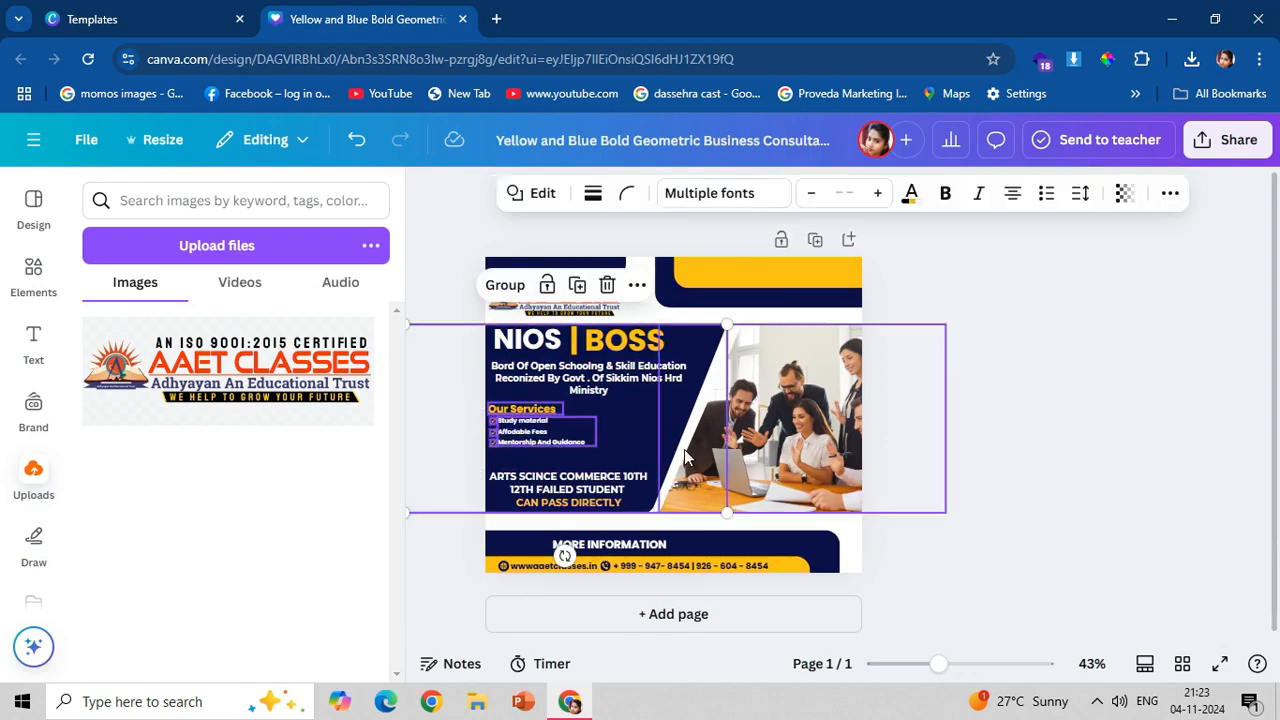
shift+click(636, 424)
drag(597, 447, 621, 457)
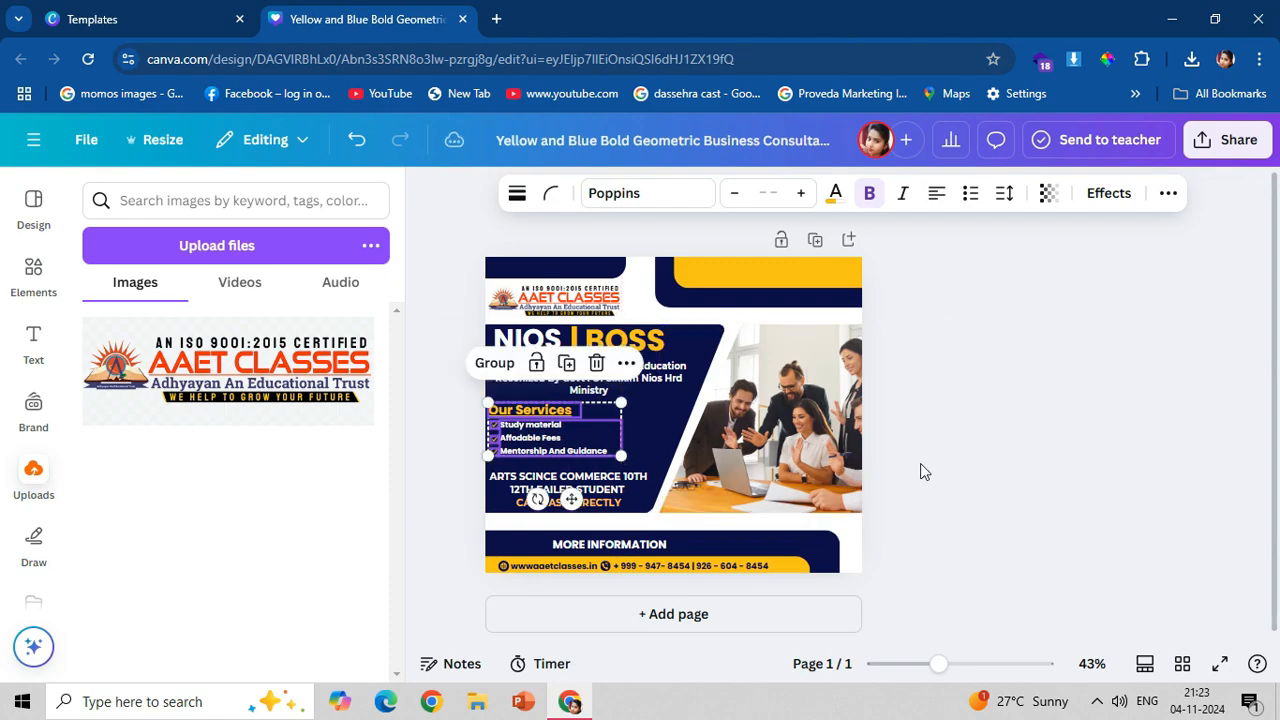
click(922, 470)
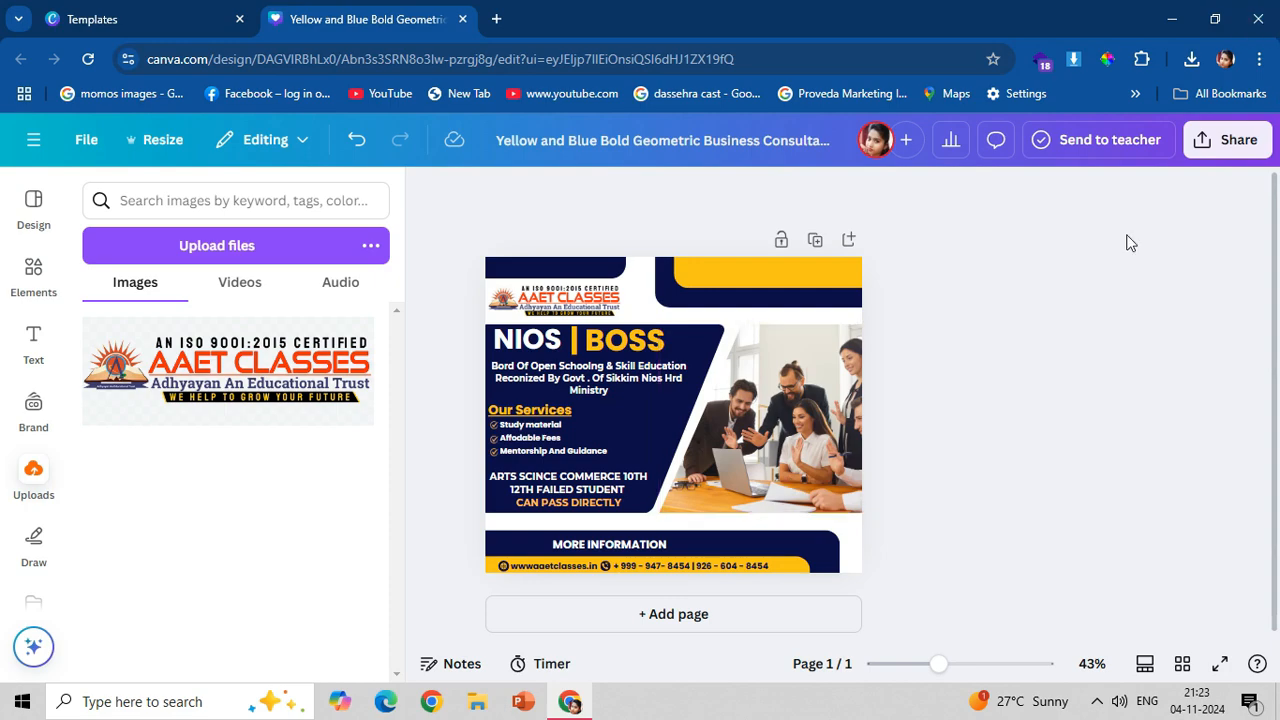
Download the finished design as a PNG at size 1 (940 × 788 px).
click(1227, 139)
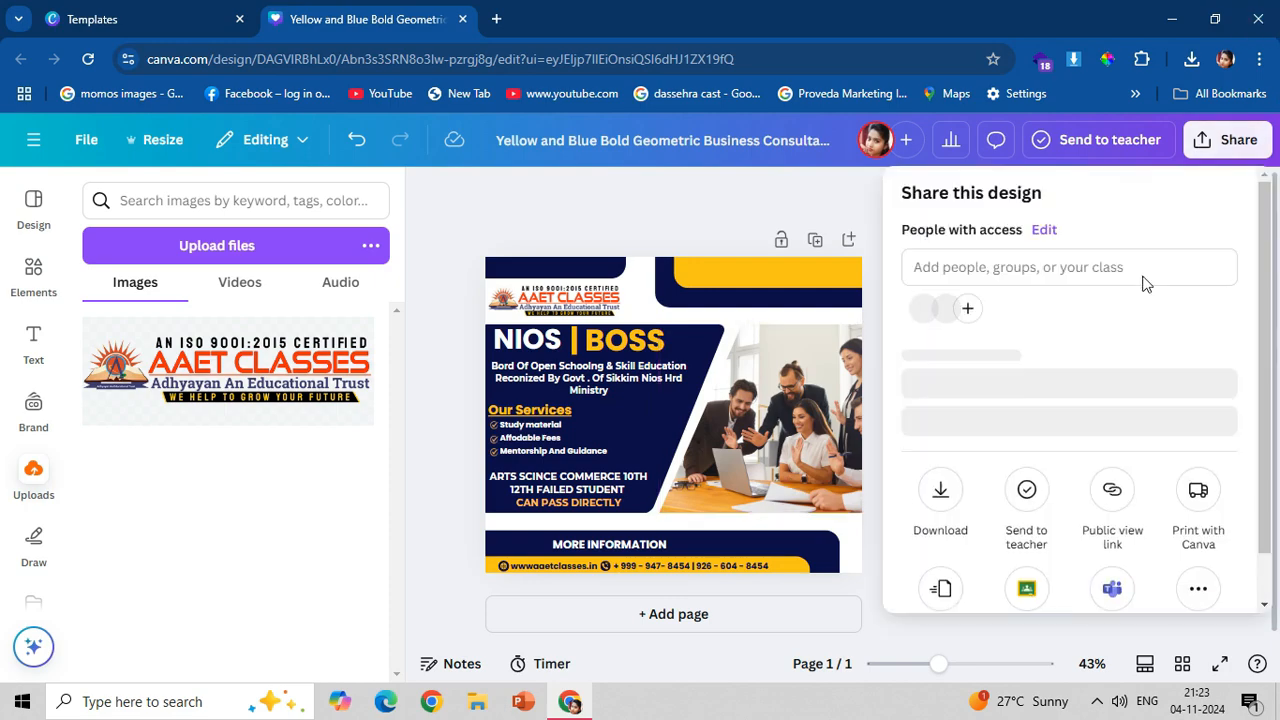
click(940, 540)
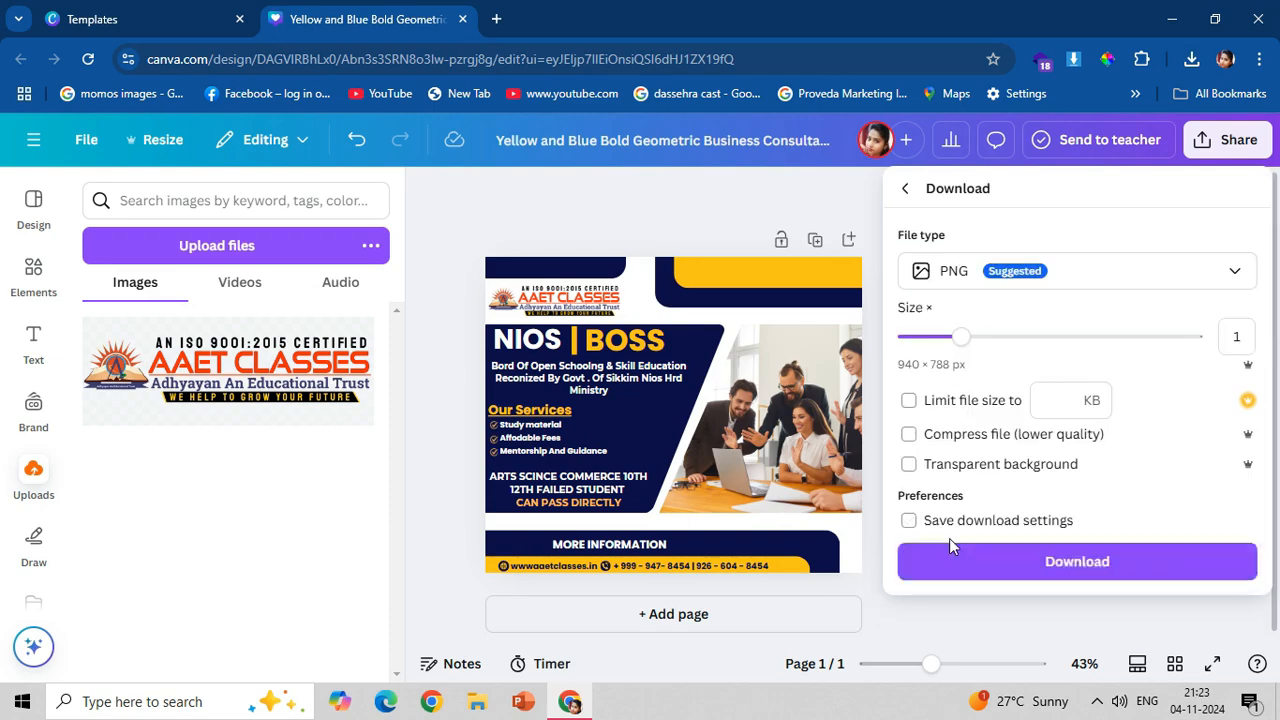
click(955, 560)
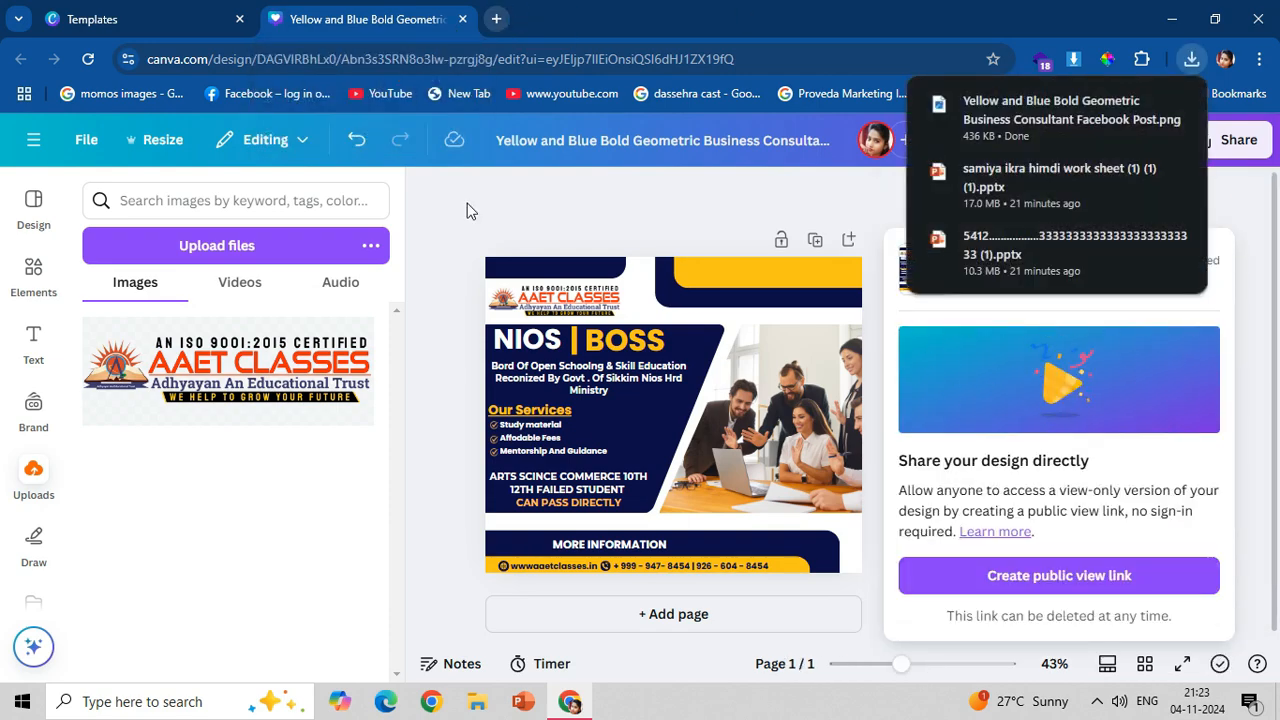
Open the downloaded "Yellow and Blue Bold Geometric Business Consultant Facebook Post.png" to review the exported post.
click(421, 194)
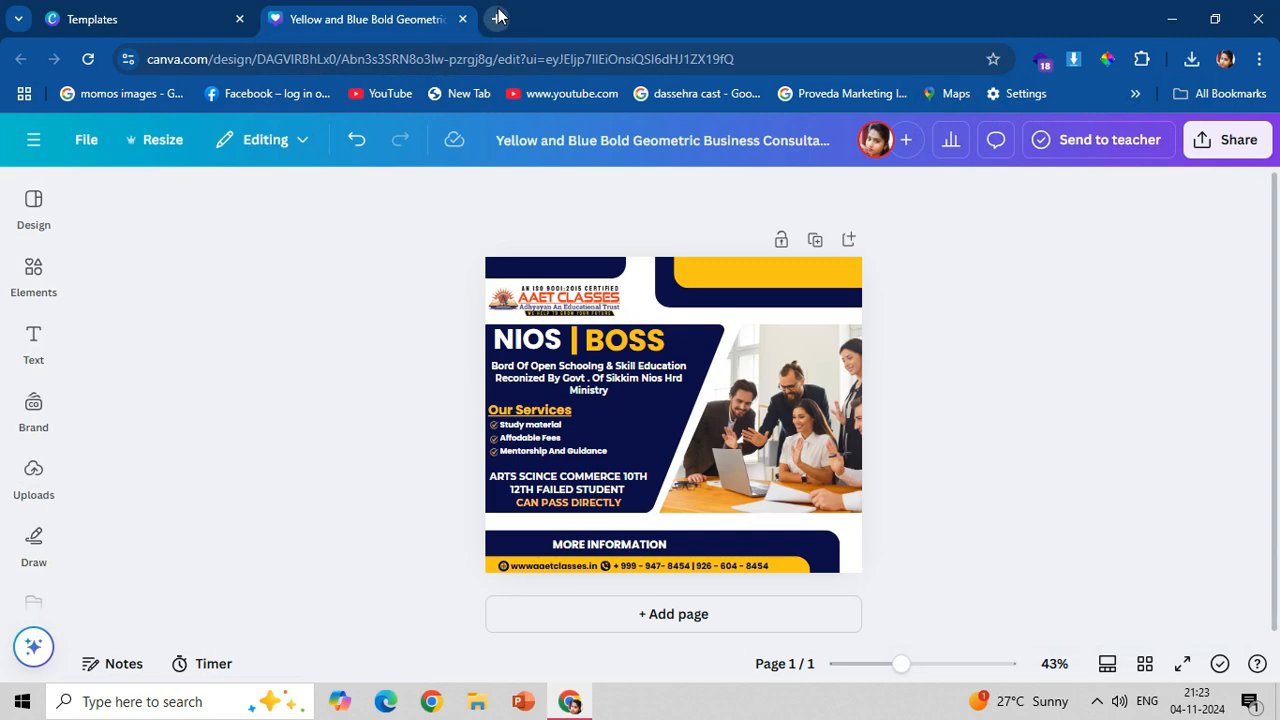
click(1191, 59)
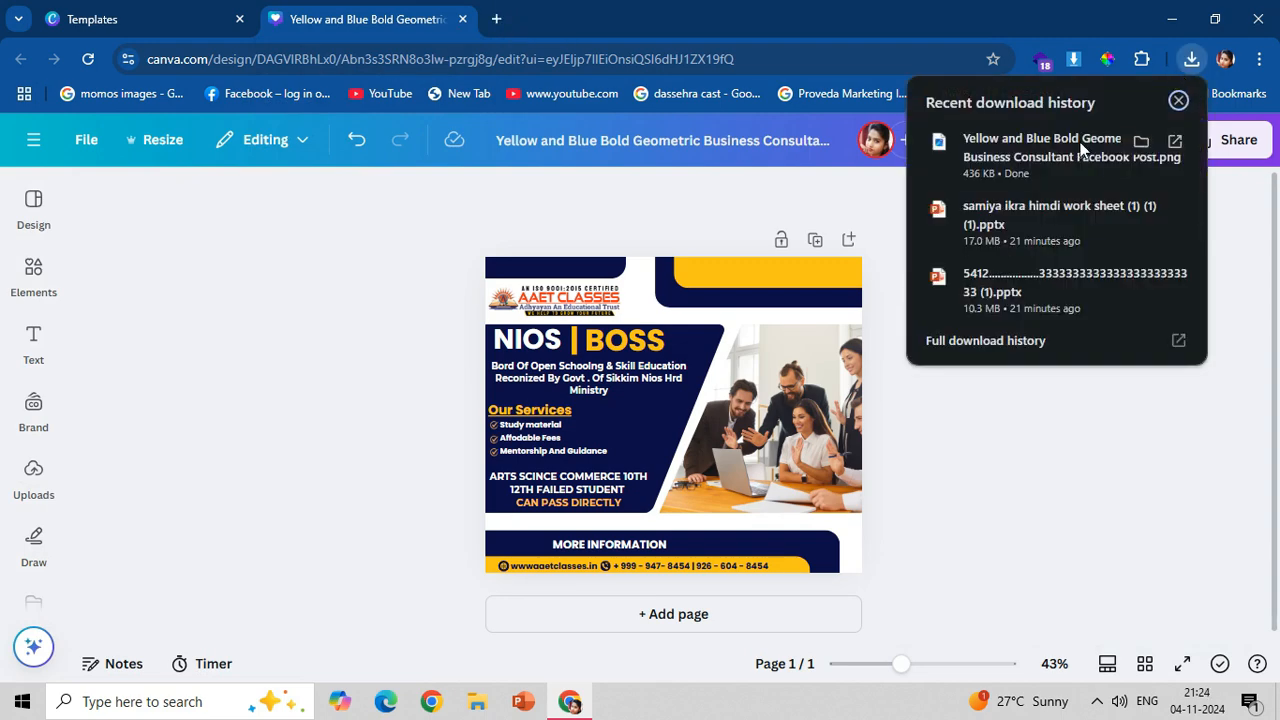
click(1079, 143)
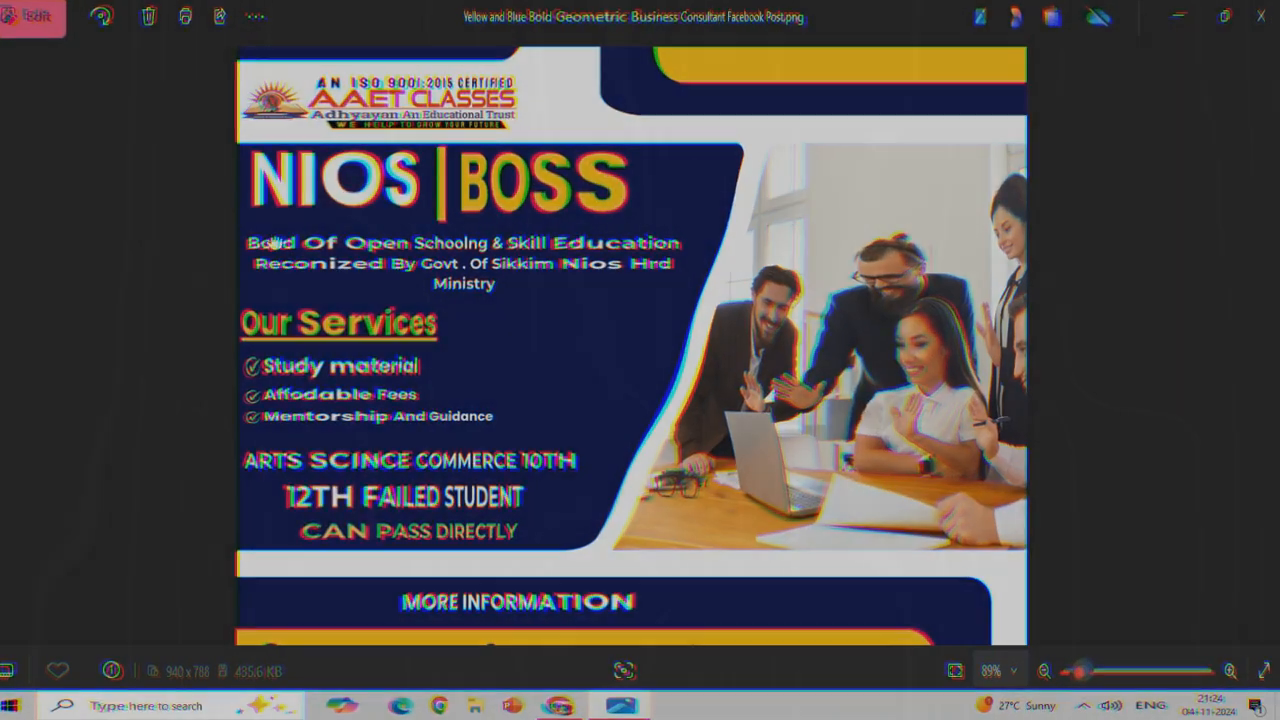